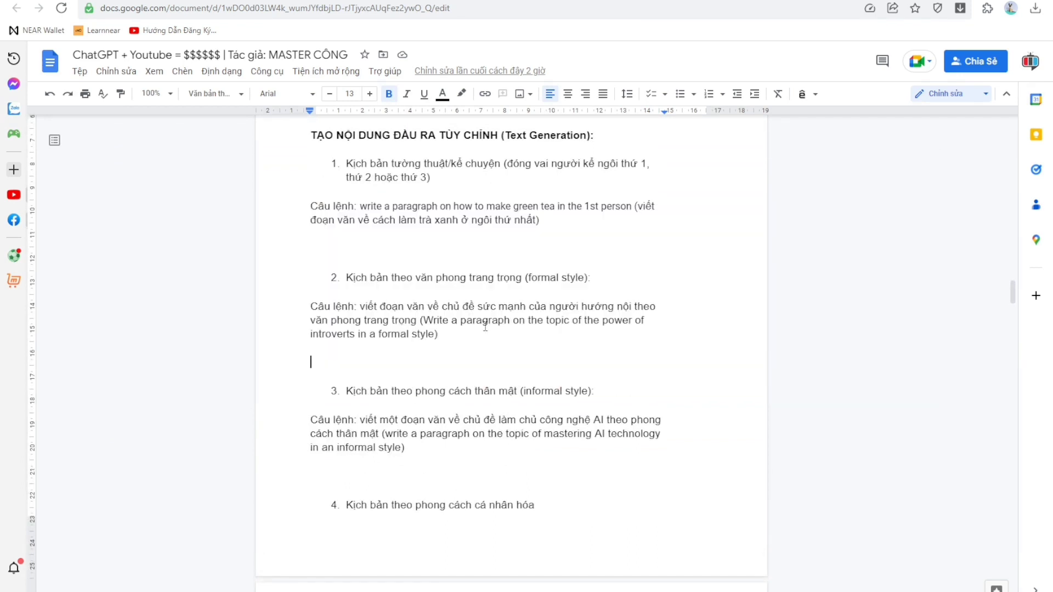
# Step: Examine the wording of the formal-style and first-person sample prompts in the prompt document
pyautogui.moveTo(635, 303); pyautogui.dragTo(418, 321)
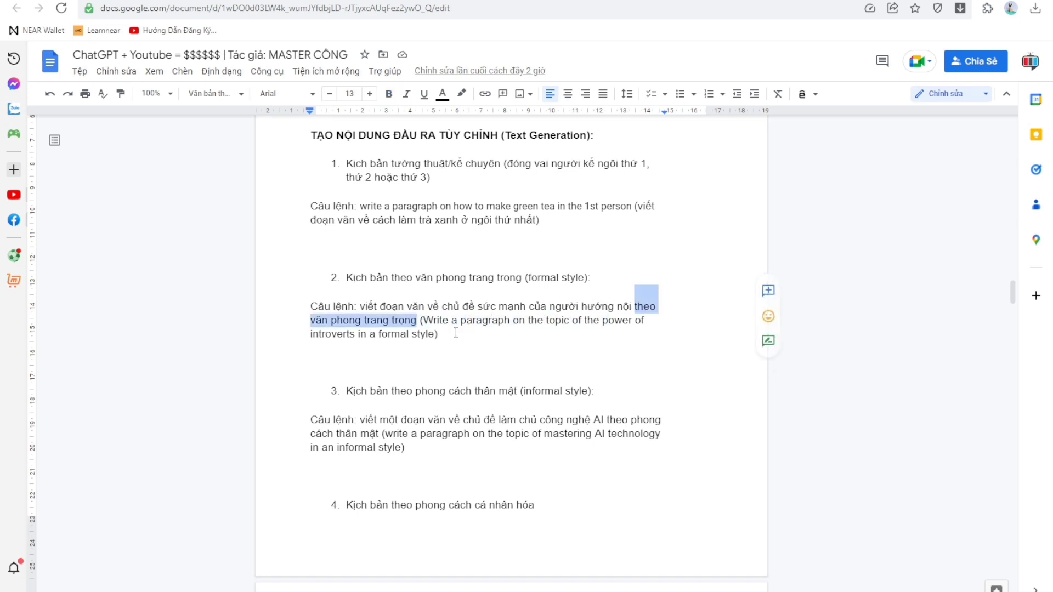
pyautogui.click(561, 359)
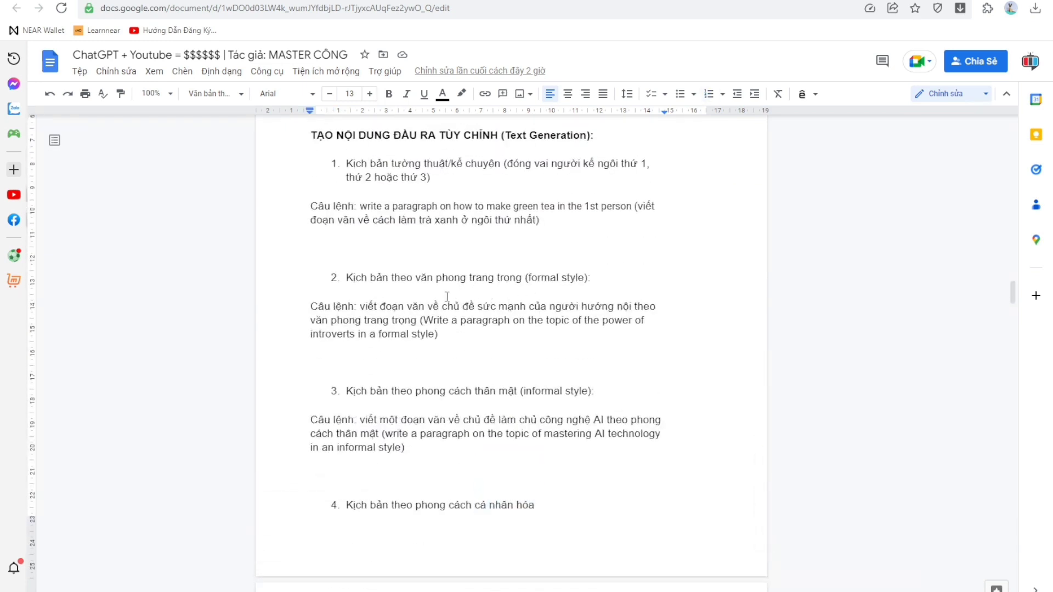
pyautogui.moveTo(363, 307)
pyautogui.mouseDown()
pyautogui.moveTo(425, 294)
pyautogui.moveTo(596, 291)
pyautogui.moveTo(480, 320)
pyautogui.moveTo(415, 323)
pyautogui.moveTo(360, 307)
pyautogui.mouseUp()
pyautogui.click(415, 324)
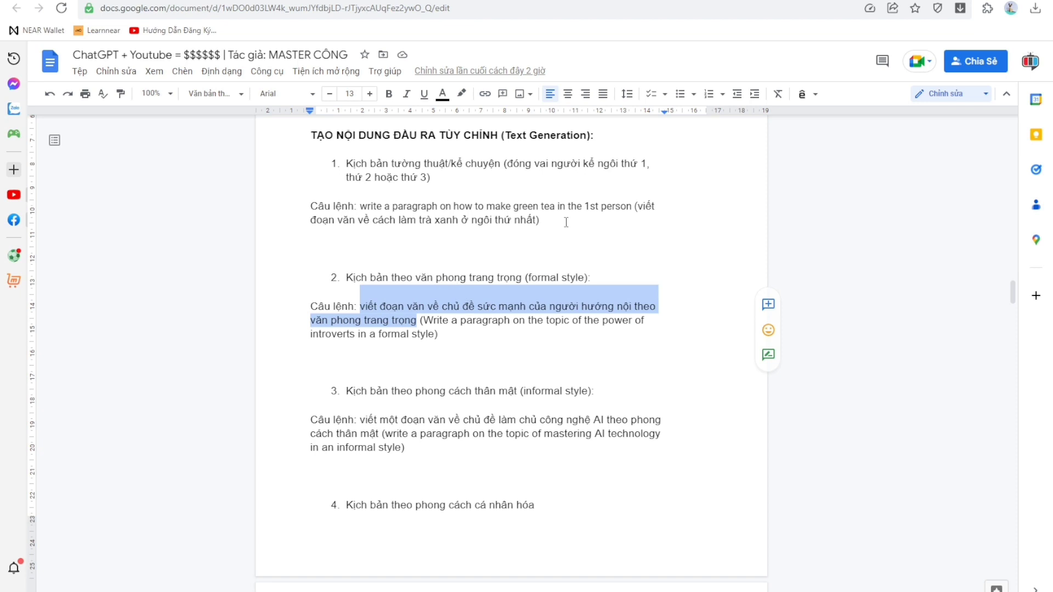
pyautogui.moveTo(632, 207); pyautogui.dragTo(566, 215)
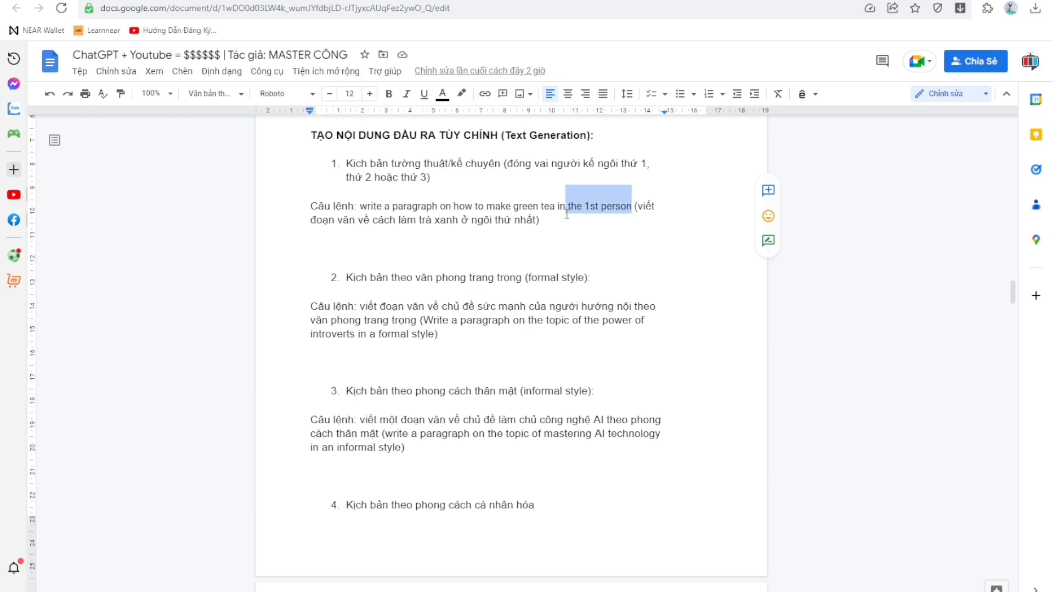
pyautogui.click(583, 212)
pyautogui.click(632, 211)
pyautogui.moveTo(631, 211); pyautogui.dragTo(577, 214)
pyautogui.click(499, 281)
# Step: Copy the Vietnamese formal-style prompt about the power of introverts and switch to ChatGPT
pyautogui.moveTo(360, 307); pyautogui.dragTo(417, 321)
pyautogui.hotkey('ctrl', 'c')
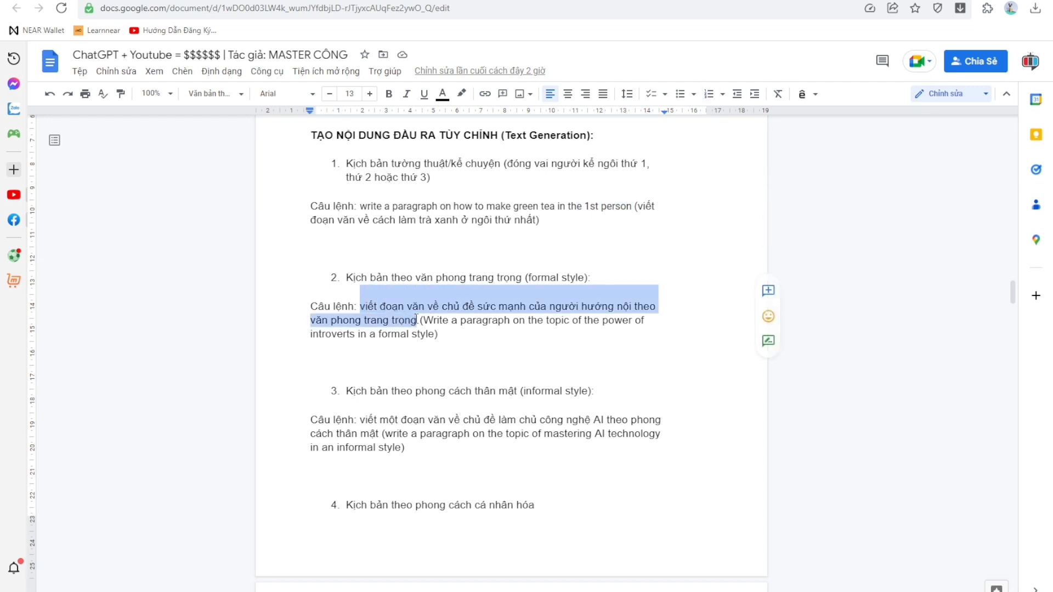
pyautogui.click(461, 353)
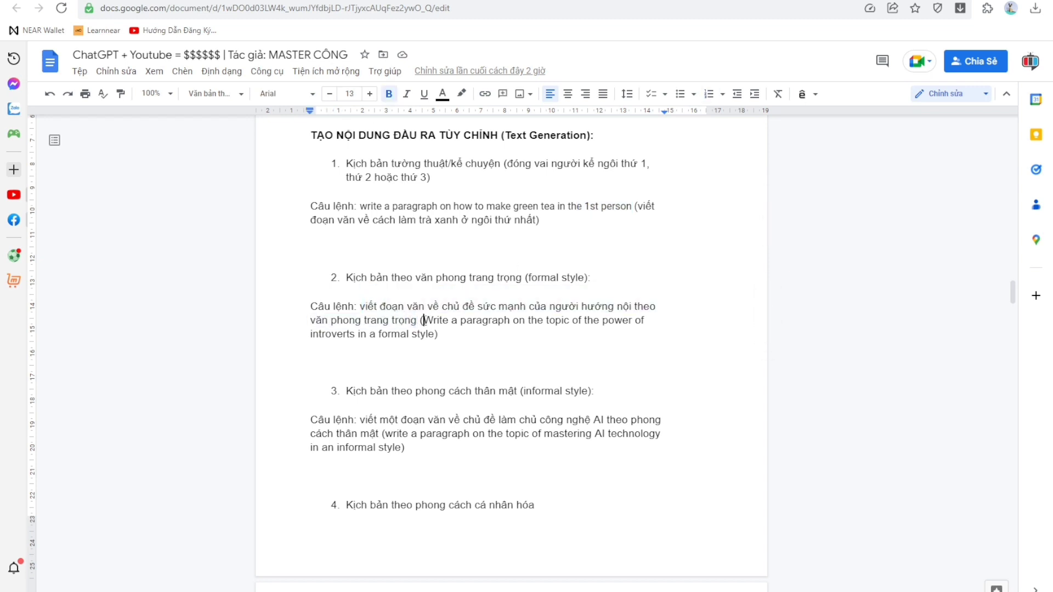
pyautogui.moveTo(424, 320); pyautogui.dragTo(434, 334)
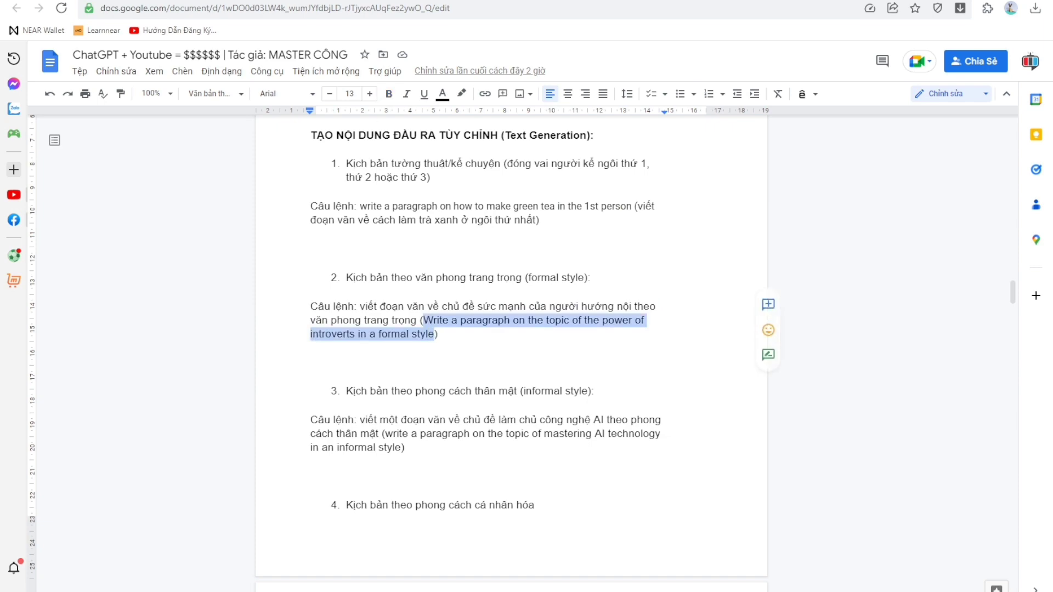
pyautogui.hotkey('ctrl', 'Tab')
pyautogui.hotkey('ctrl', 't')
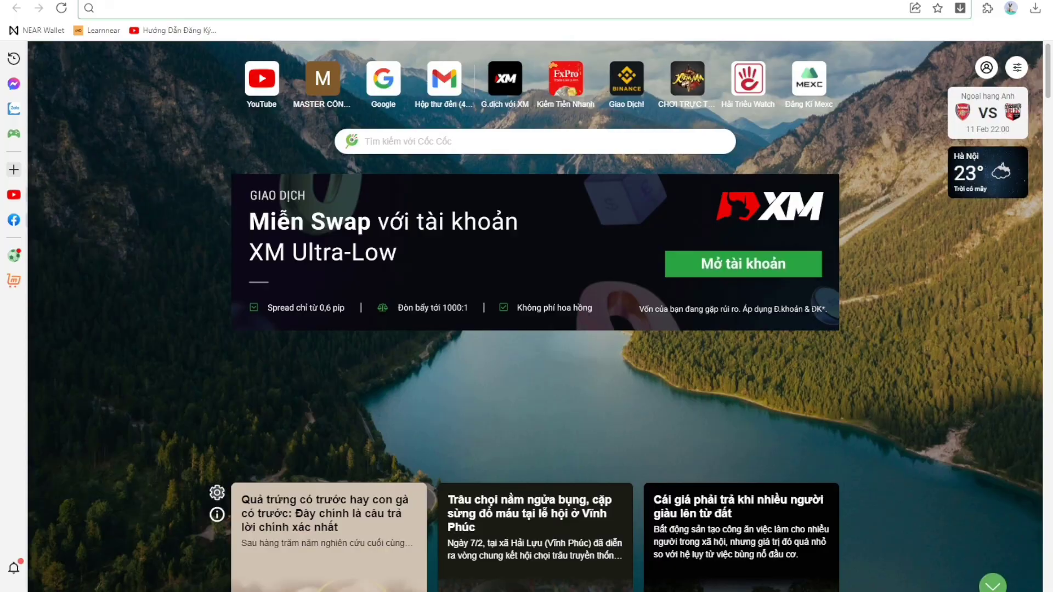
pyautogui.hotkey('ctrl', 'w')
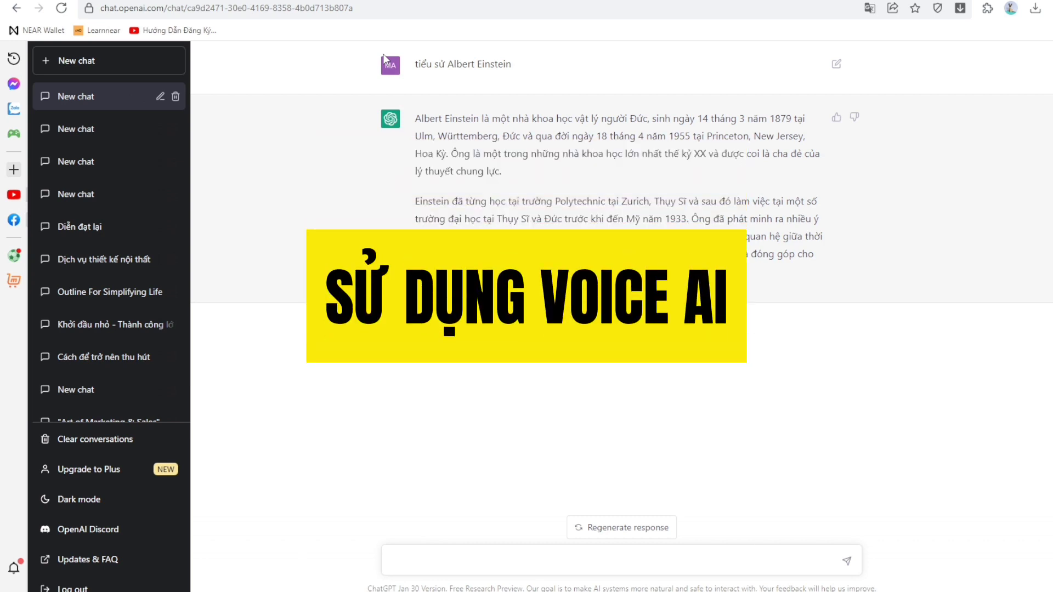
# Step: In a new chat, send "CHÀO BẠN" and the prompt "viết đoạn văn về chủ đề sức mạnh của người hướng nội theo văn phong trang trọng"
pyautogui.click(113, 62)
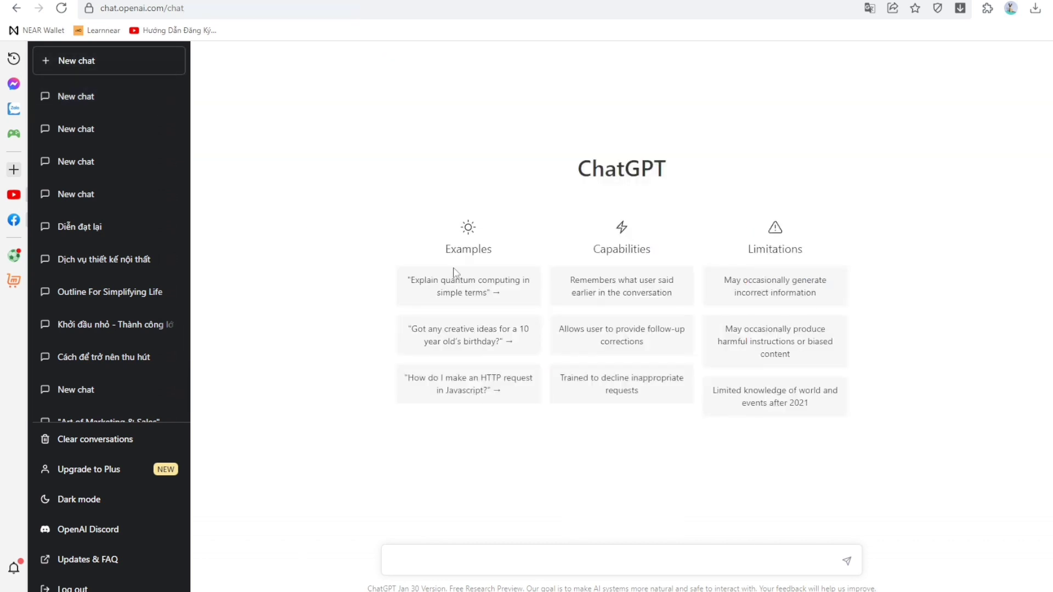
pyautogui.click(486, 561)
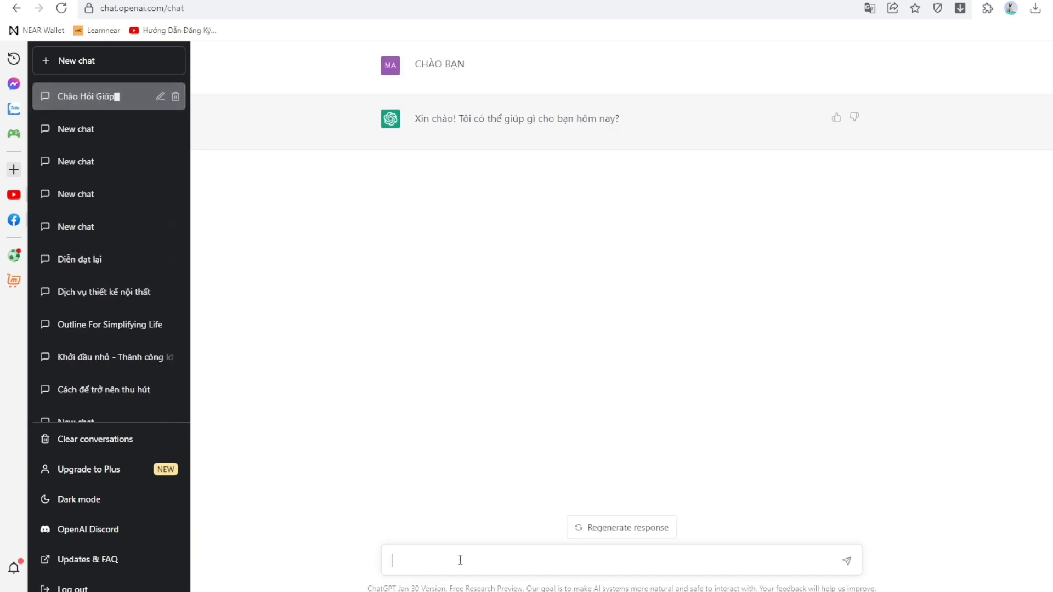
pyautogui.hotkey('ctrl', 'v')
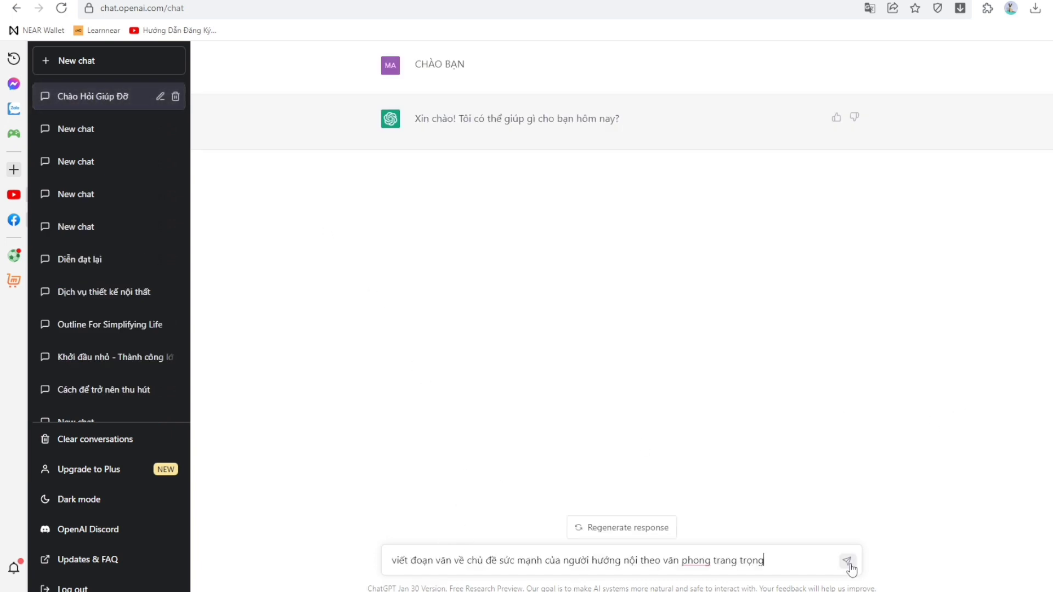
pyautogui.click(849, 564)
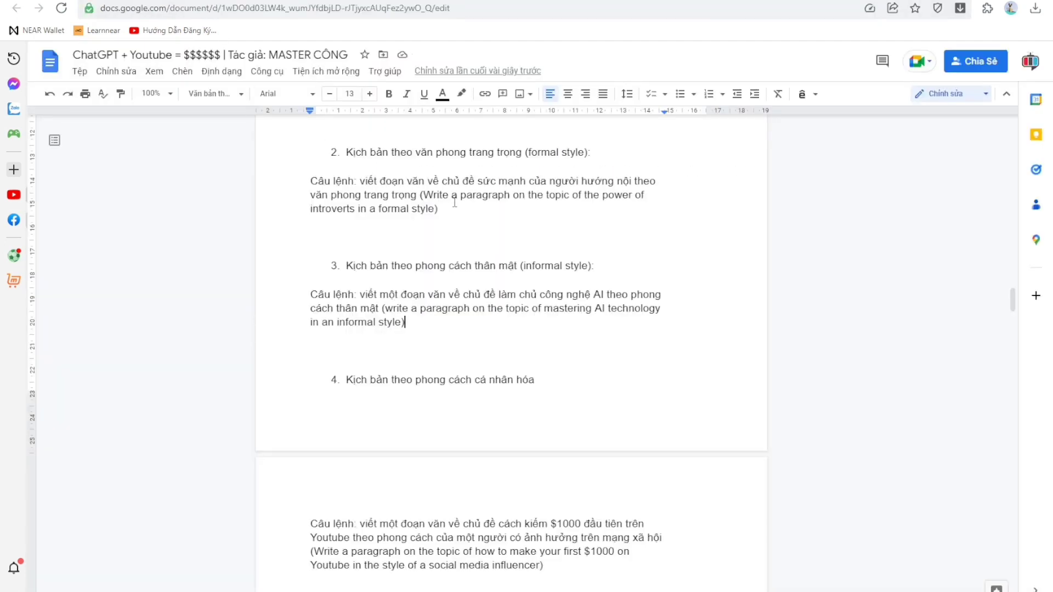
# Step: Review the sample prompts in the document, highlighting the English version of the formal-style prompt
pyautogui.click(453, 198)
pyautogui.scroll(3, 493, 243)
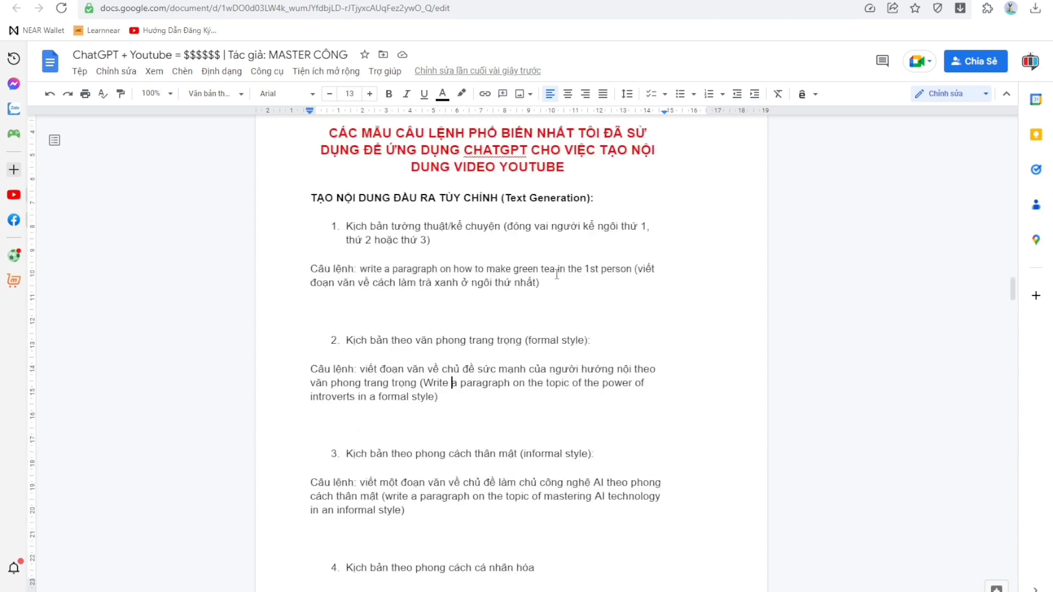
pyautogui.scroll(-2, 561, 289)
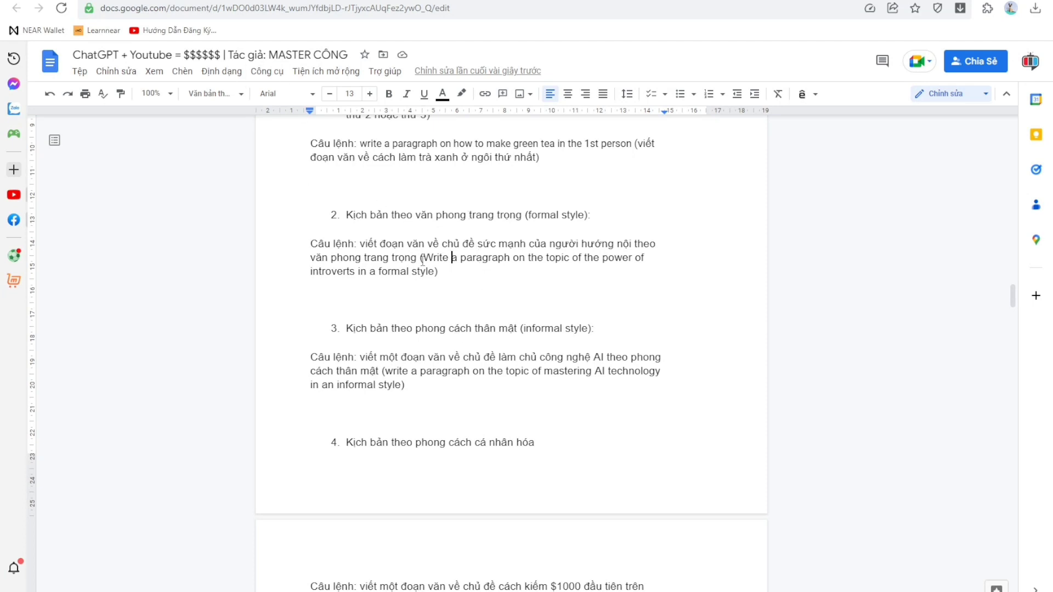
pyautogui.moveTo(423, 258); pyautogui.dragTo(435, 271)
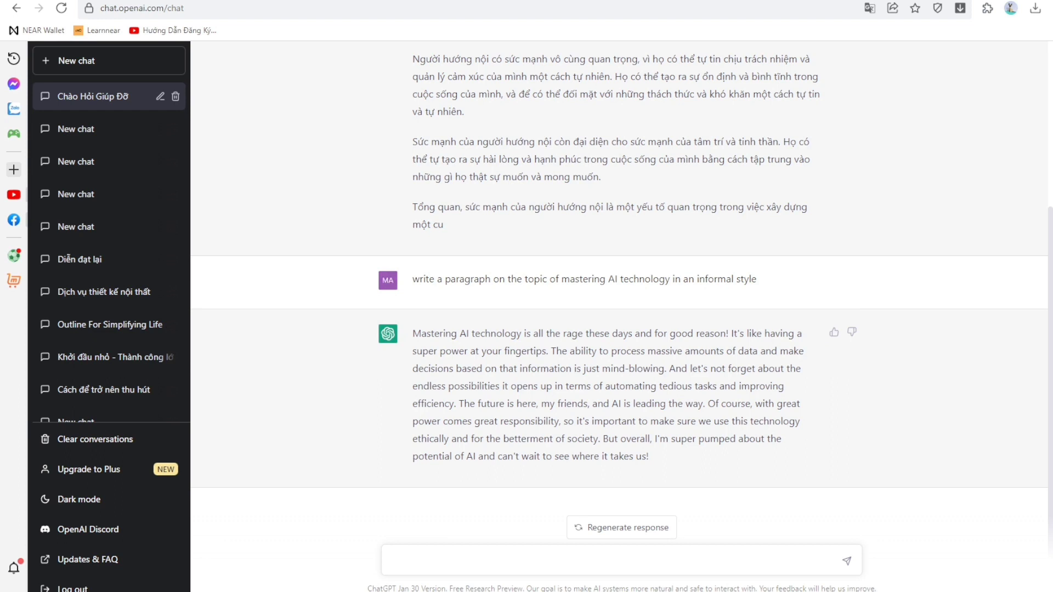
# Step: Ask ChatGPT to translate its informal English paragraph on mastering AI technology, using "dịch sang tiếng Việt:" followed by the full text
pyautogui.write('dịch ')
pyautogui.write('sang tiệgns')
pyautogui.press('BackSpace')
pyautogui.press('BackSpace')
pyautogui.press('BackSpace')
pyautogui.press('BackSpace')
pyautogui.write('ếng Vi')
pyautogui.write('et')
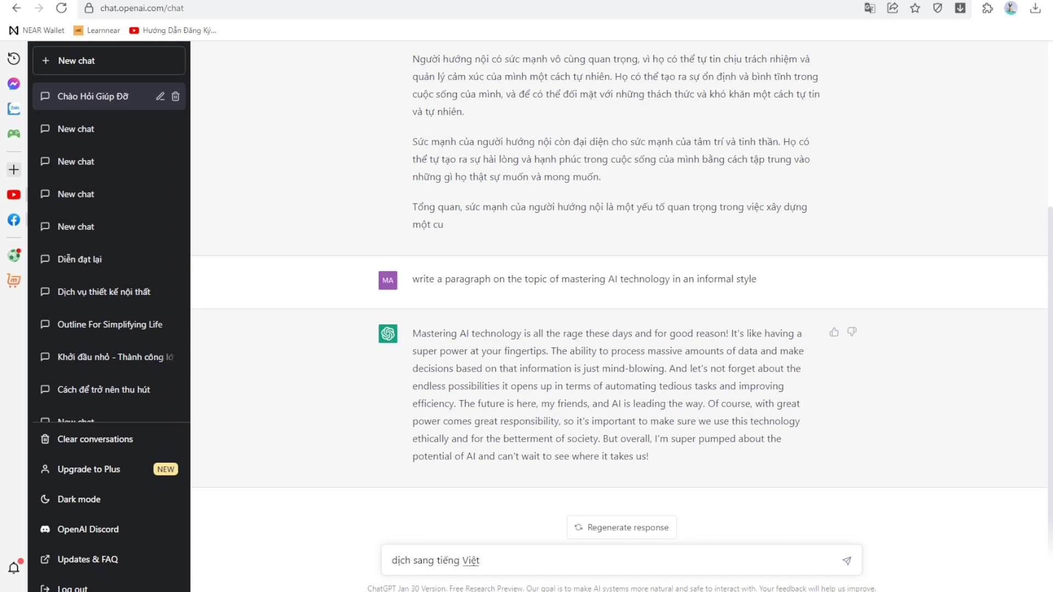
pyautogui.write(':')
pyautogui.write("Mastering AI technology is all the rage these days and for good reason! It's like having a super power at your fingertips. The ability to process massive amounts of data and make decisions based on that information is just mind-blowing. And let's not forget about the endless possibilities it opens up in terms of automating tedious tasks and improving efficiency. The future is here, my friends, and AI is leading the way. Of course, with great power comes great responsibility, so it's important to make sure we use this technology ethically and for the betterment of society. But overall, I'm super pumped about the potential of AI and can't wait to see where it takes us!")
pyautogui.press('Return')
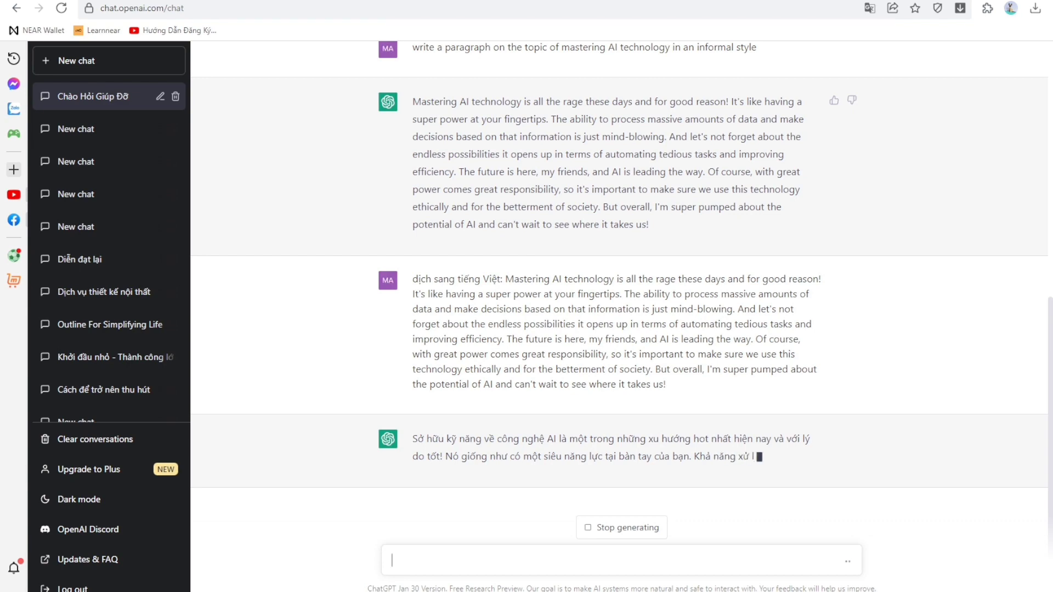
pyautogui.scroll(1, 384, 277)
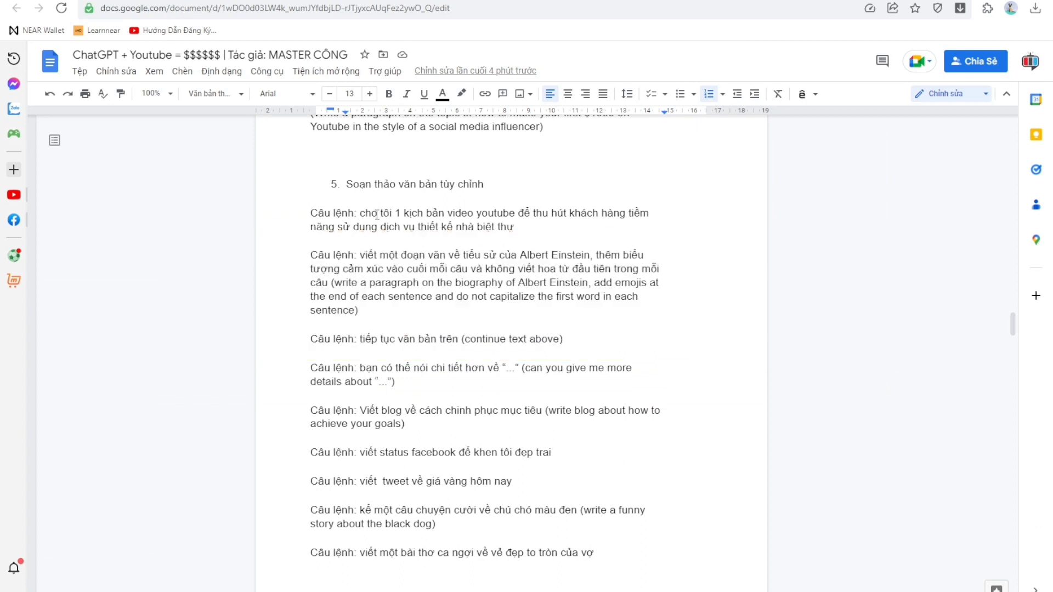
# Step: Send ChatGPT the document's YouTube script prompt for attracting villa-design customers, adding "Viết bằng tiếng Việt"
pyautogui.moveTo(360, 211); pyautogui.dragTo(520, 227)
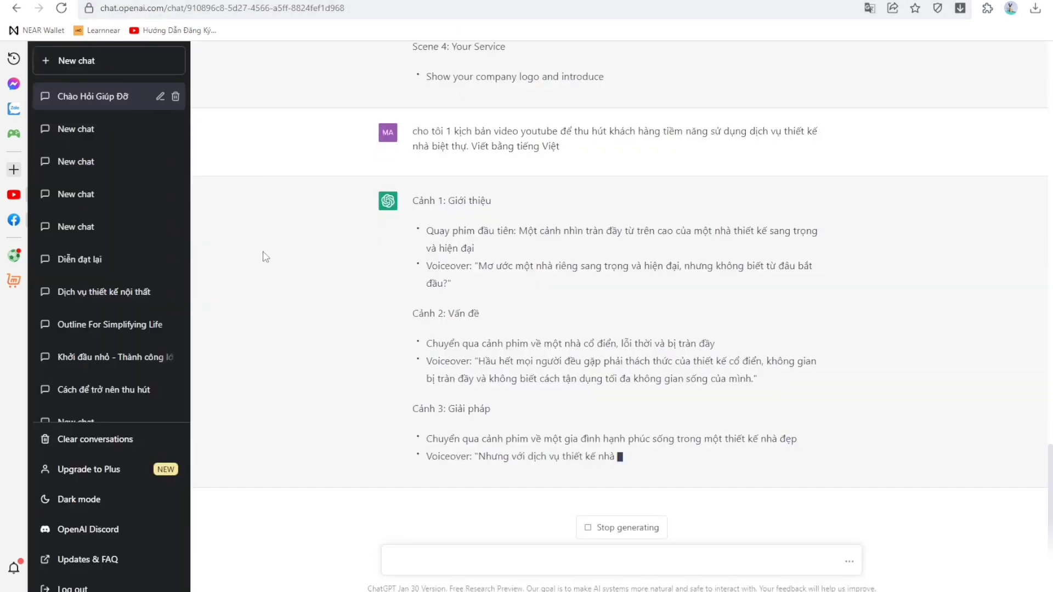
pyautogui.click(146, 1)
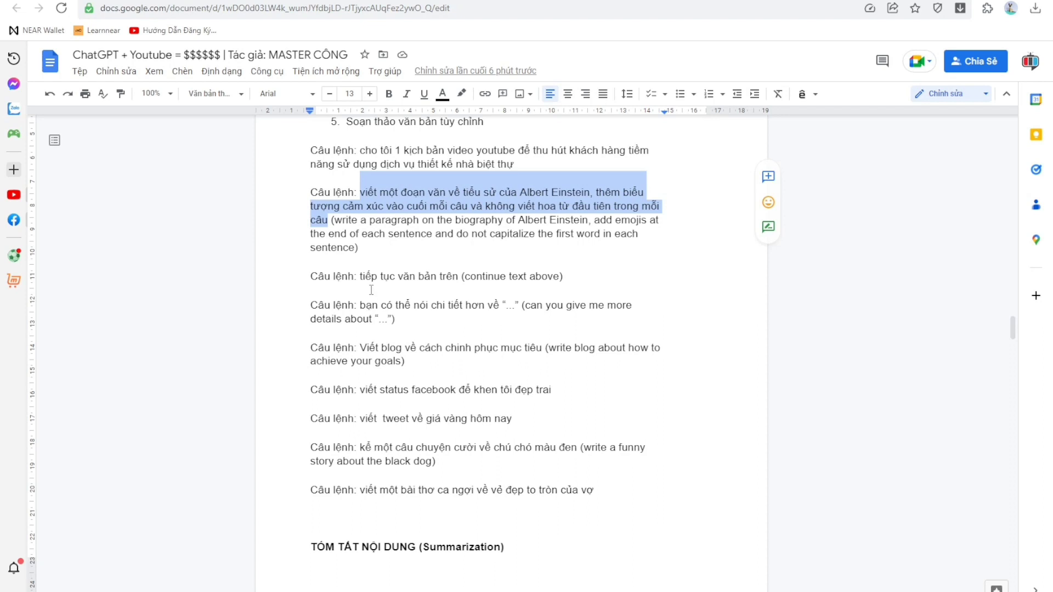
# Step: Examine the custom-writing prompts for continuing text, requesting more detail, a Facebook status and a funny black dog story
pyautogui.moveTo(360, 278); pyautogui.dragTo(458, 281)
pyautogui.click(397, 305)
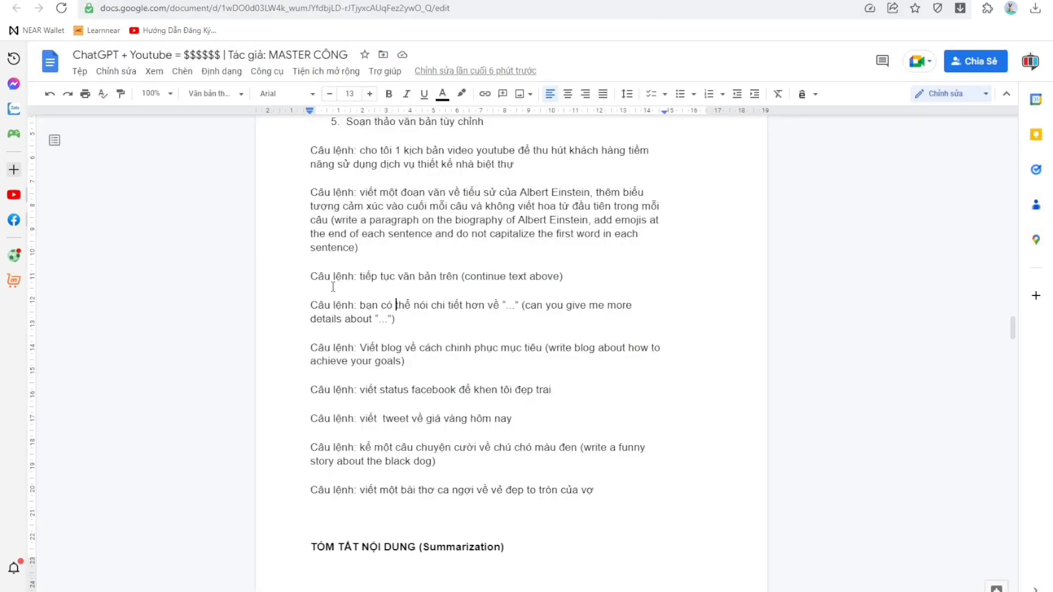
pyautogui.moveTo(363, 306); pyautogui.dragTo(499, 308)
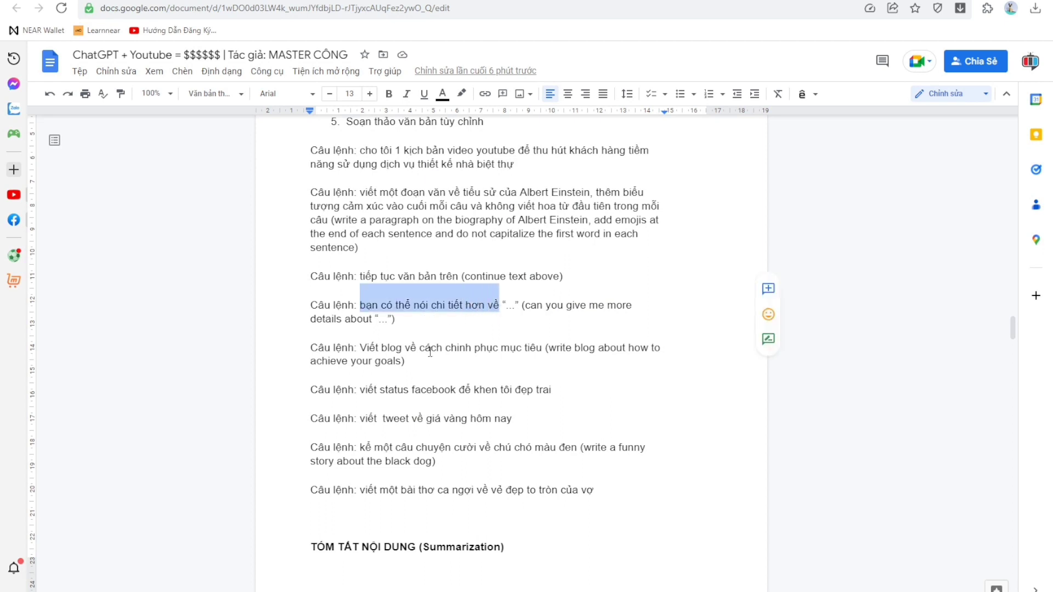
pyautogui.scroll(-3, 428, 347)
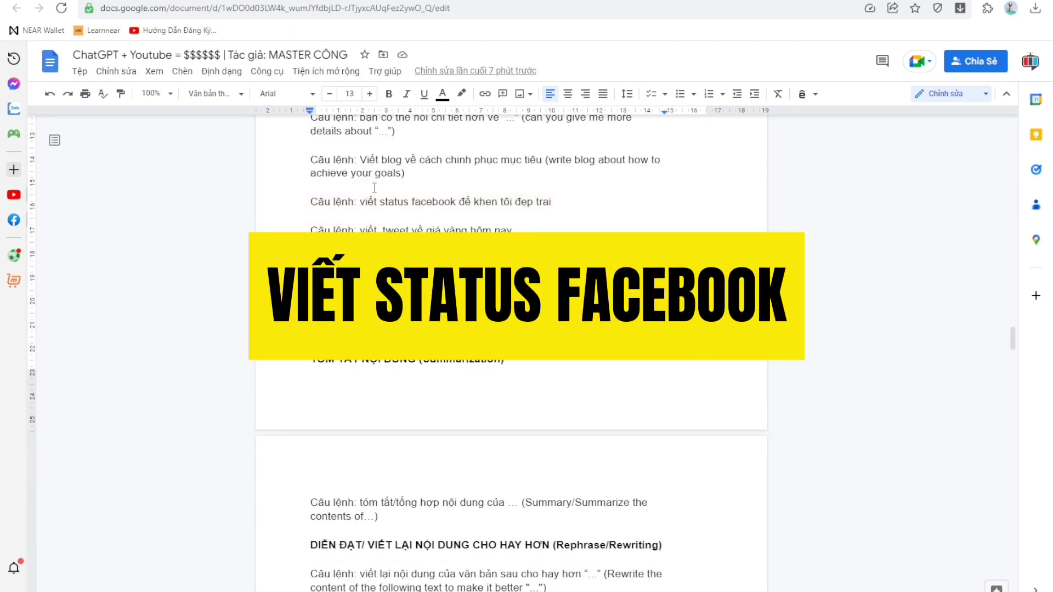
pyautogui.moveTo(360, 203)
pyautogui.mouseDown()
pyautogui.moveTo(553, 203)
pyautogui.moveTo(360, 203)
pyautogui.mouseUp()
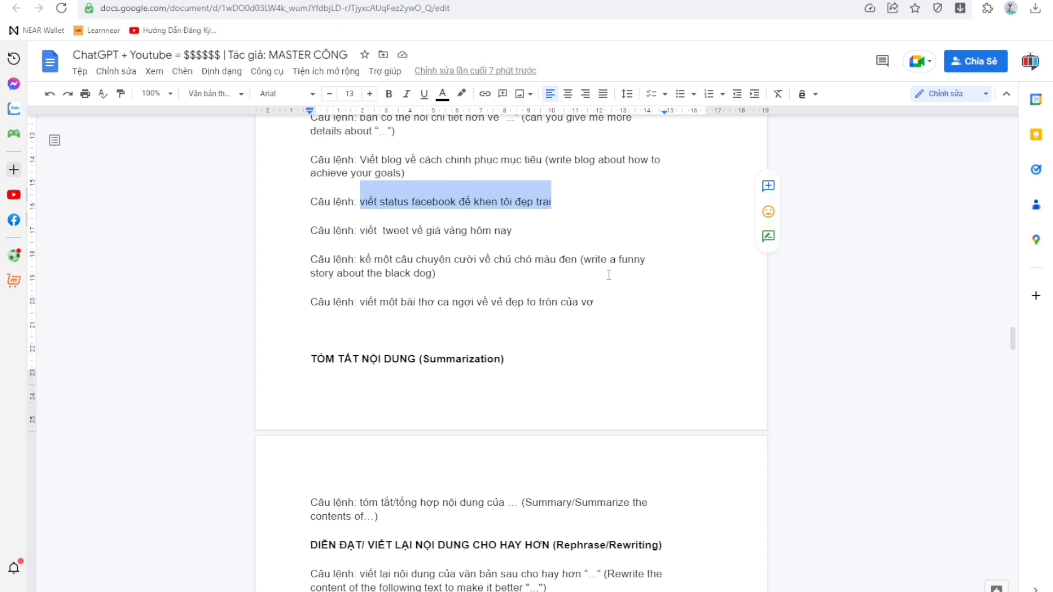
pyautogui.moveTo(577, 260); pyautogui.dragTo(360, 259)
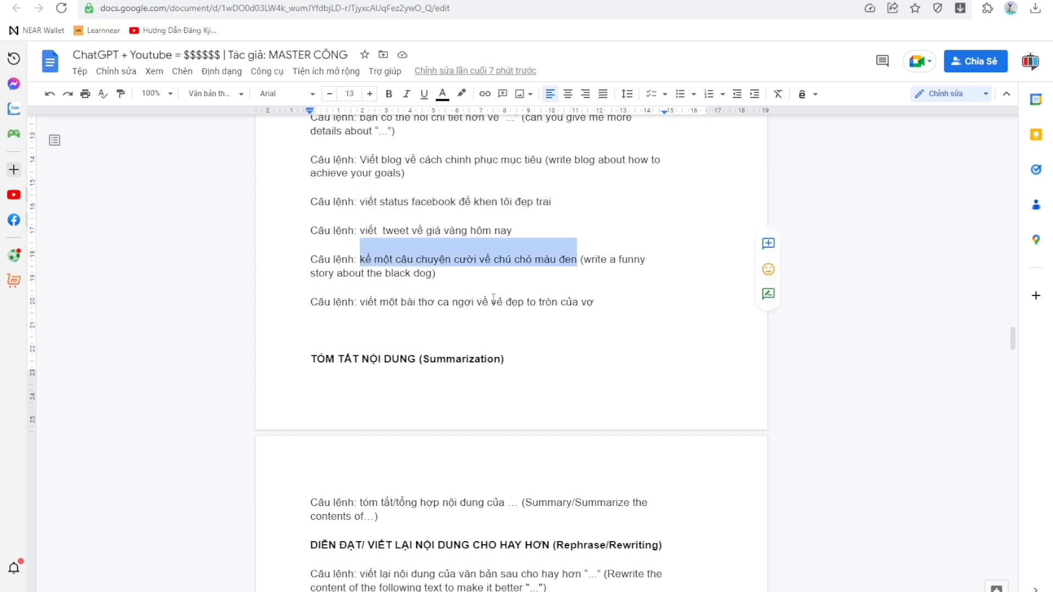
pyautogui.click(451, 268)
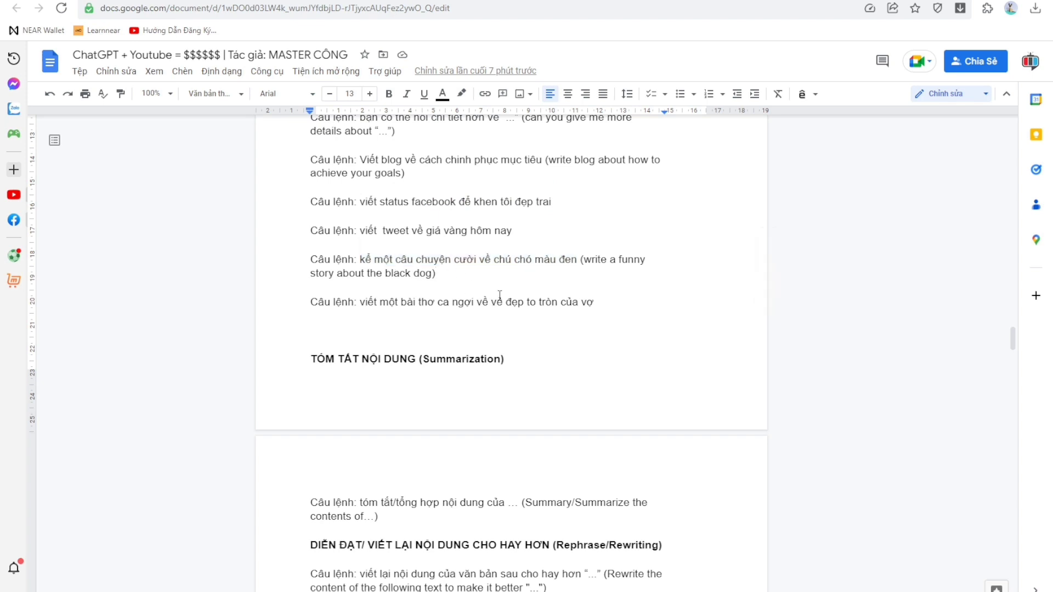
pyautogui.moveTo(360, 260); pyautogui.dragTo(582, 260)
# Step: Examine the summarization section's heading and its prompt for summarizing content
pyautogui.scroll(-2, 582, 260)
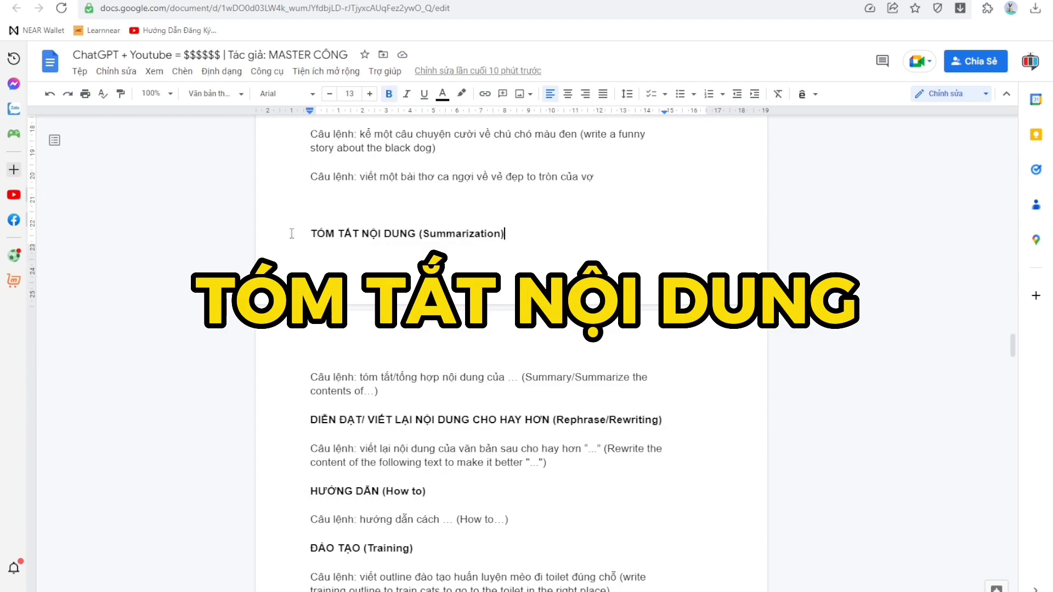
pyautogui.moveTo(310, 235); pyautogui.dragTo(418, 240)
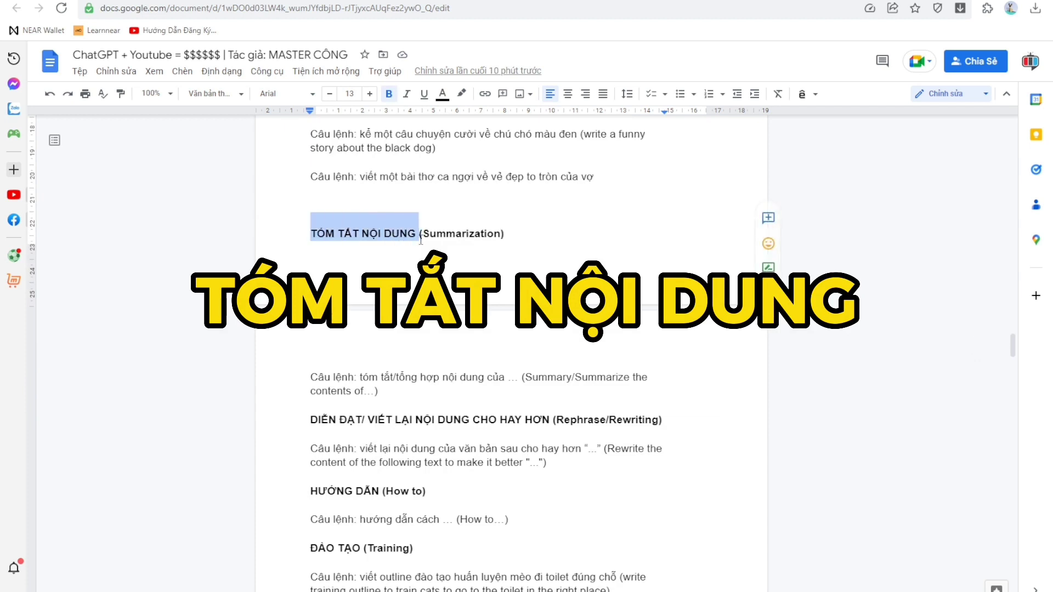
pyautogui.scroll(-1, 378, 280)
pyautogui.click(373, 298)
pyautogui.moveTo(360, 314); pyautogui.dragTo(393, 315)
pyautogui.click(416, 316)
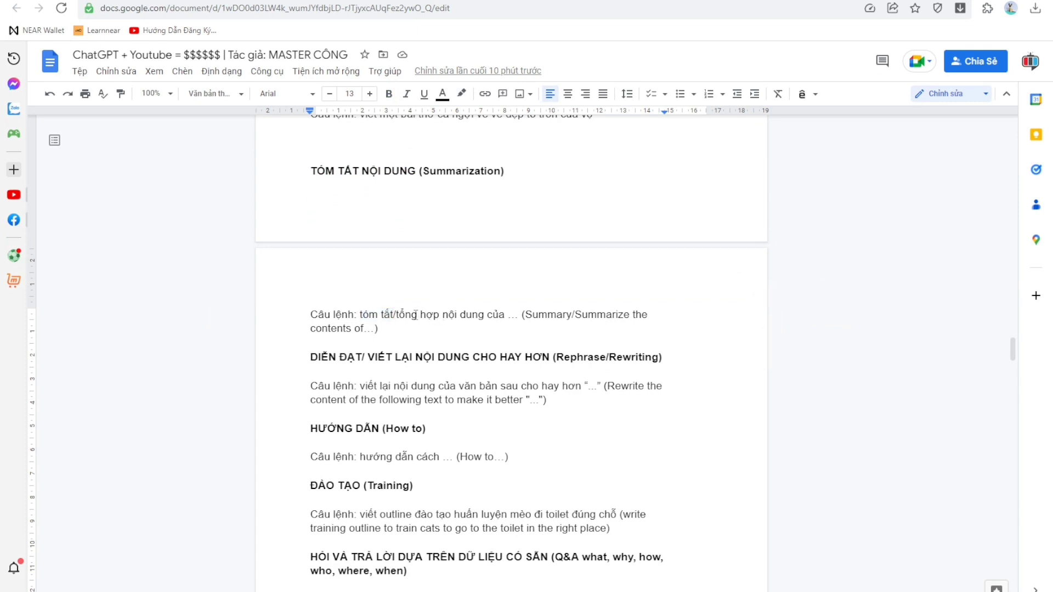
pyautogui.moveTo(358, 315); pyautogui.dragTo(491, 320)
pyautogui.click(455, 333)
# Step: Open YouTube in a new browser tab
pyautogui.hotkey('ctrl', 'Tab')
pyautogui.hotkey('ctrl', 't')
pyautogui.write('youtube')
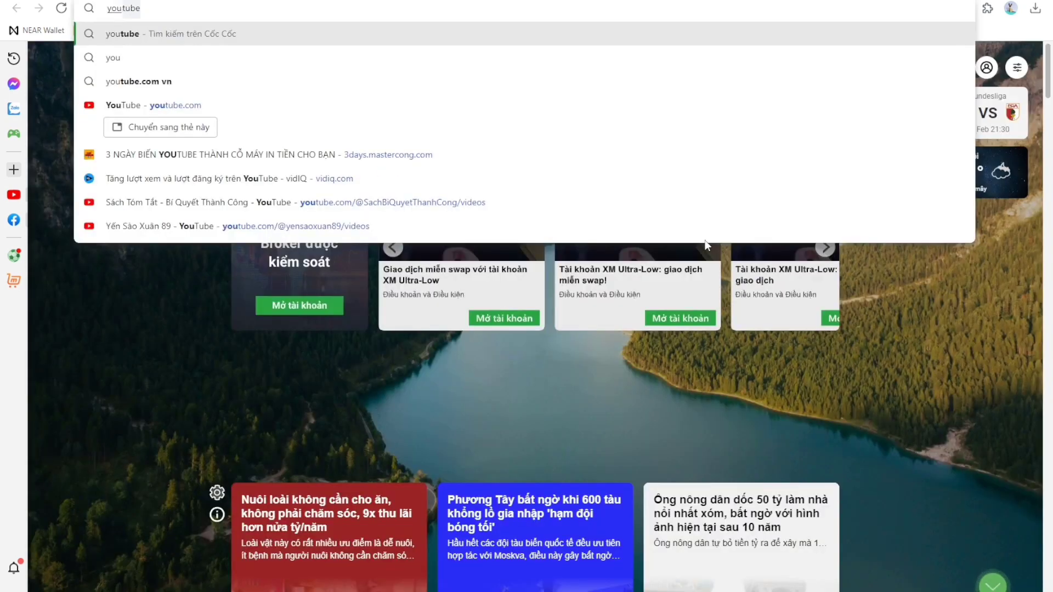
pyautogui.press('Return')
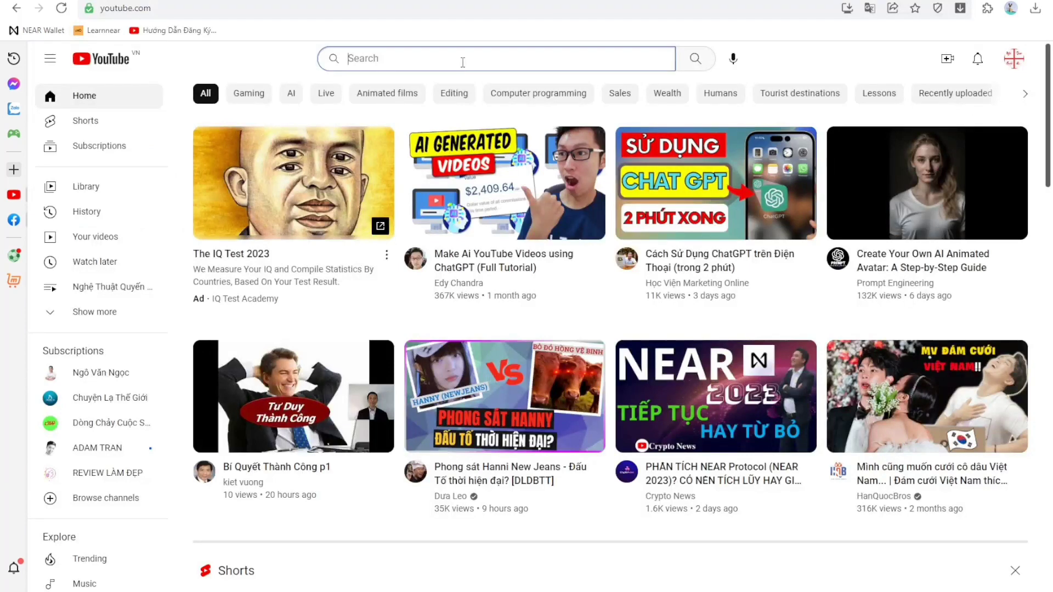
# Step: Search YouTube for "sách tóm tắt - bí quyết thành công"
pyautogui.scroll(-2, 144, 297)
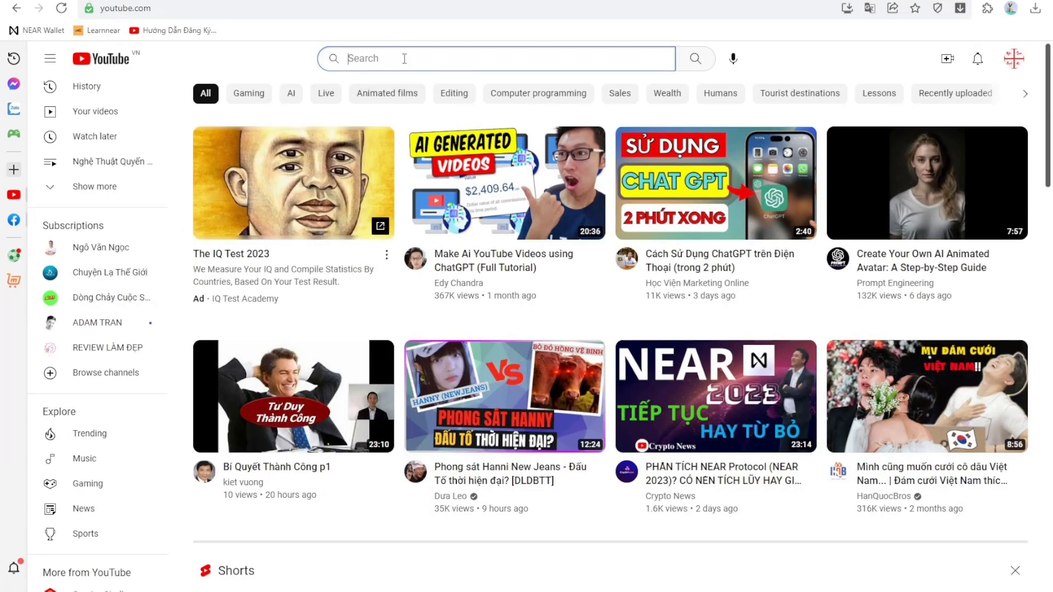
pyautogui.write('sách tóm tắt')
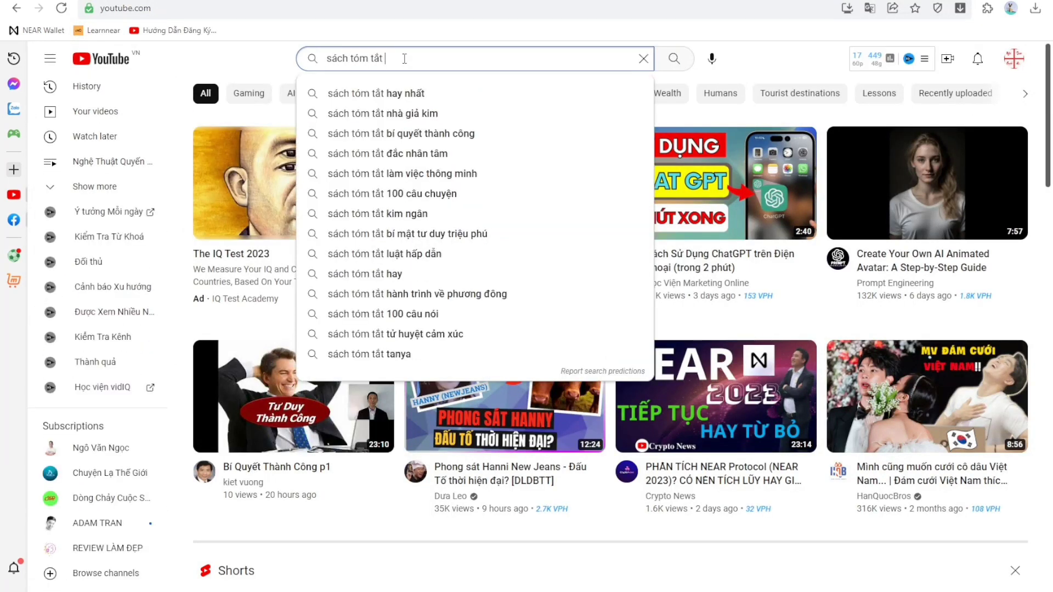
pyautogui.write(' -')
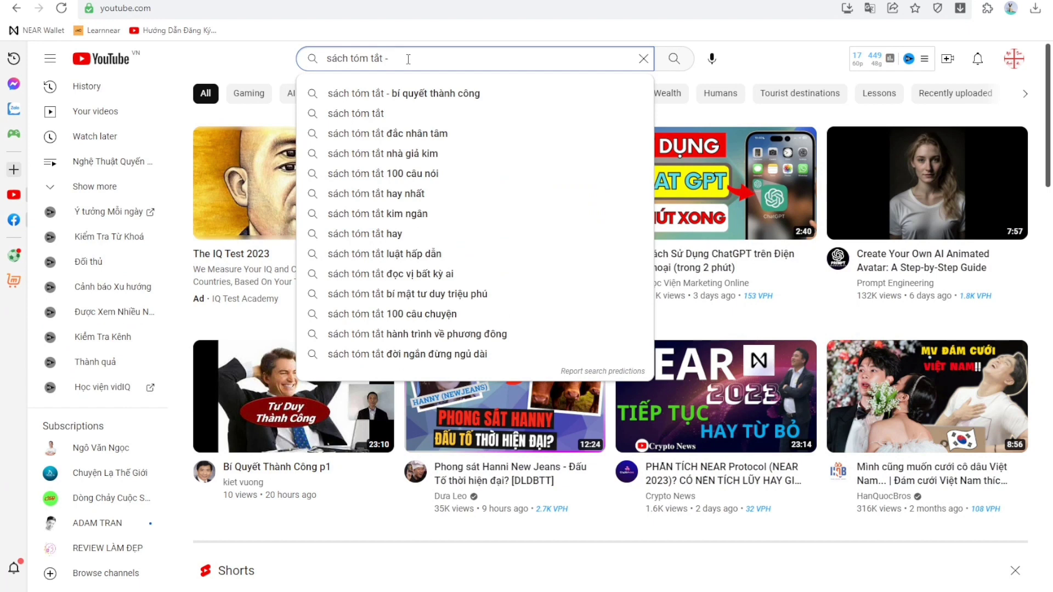
pyautogui.click(425, 94)
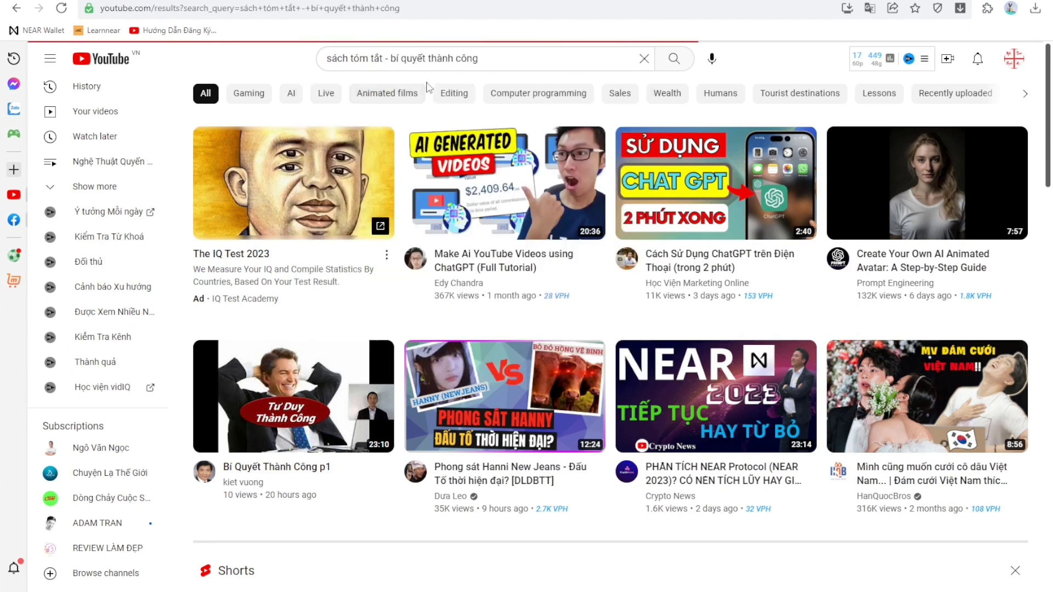
# Step: Open the "Bạn đã SỐNG KHÔN NGOAN chưa?" video about the book 3 Người Thầy Vĩ Đại, then mute and pause it
pyautogui.scroll(-5, 357, 251)
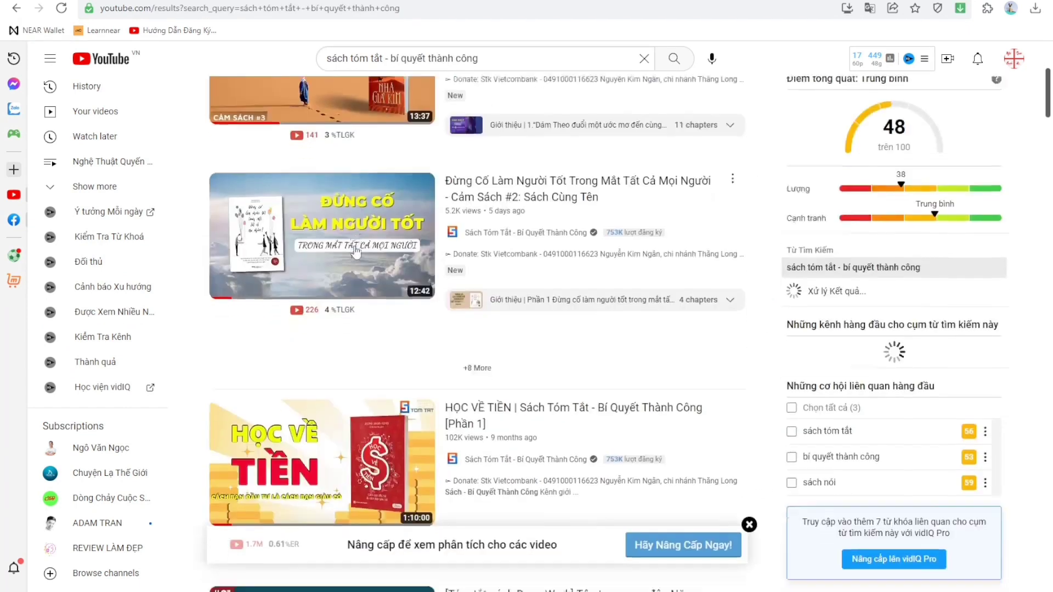
pyautogui.scroll(1, 357, 251)
pyautogui.moveTo(350, 257)
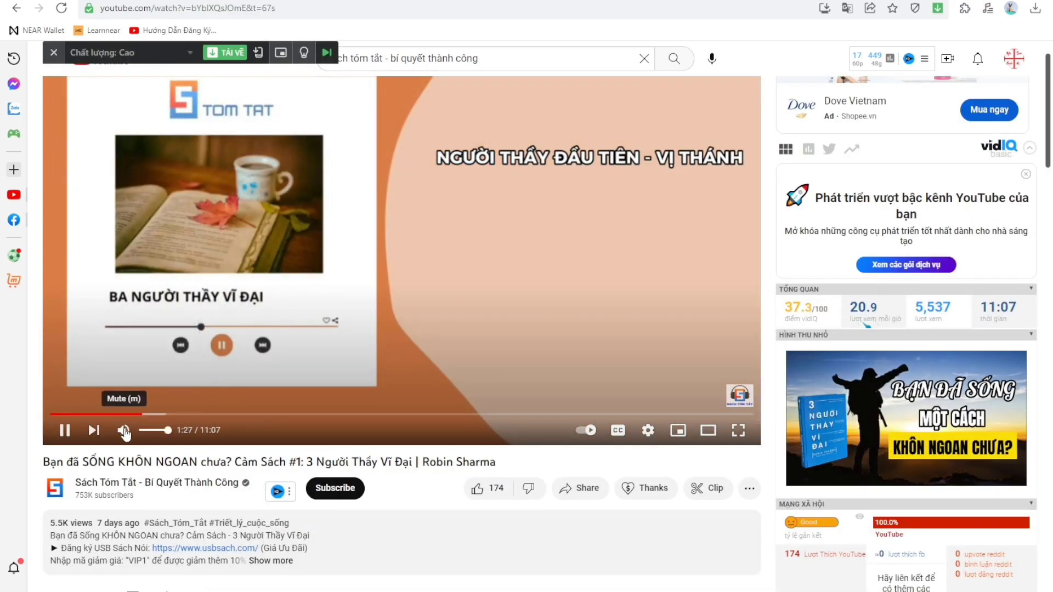
pyautogui.click(124, 431)
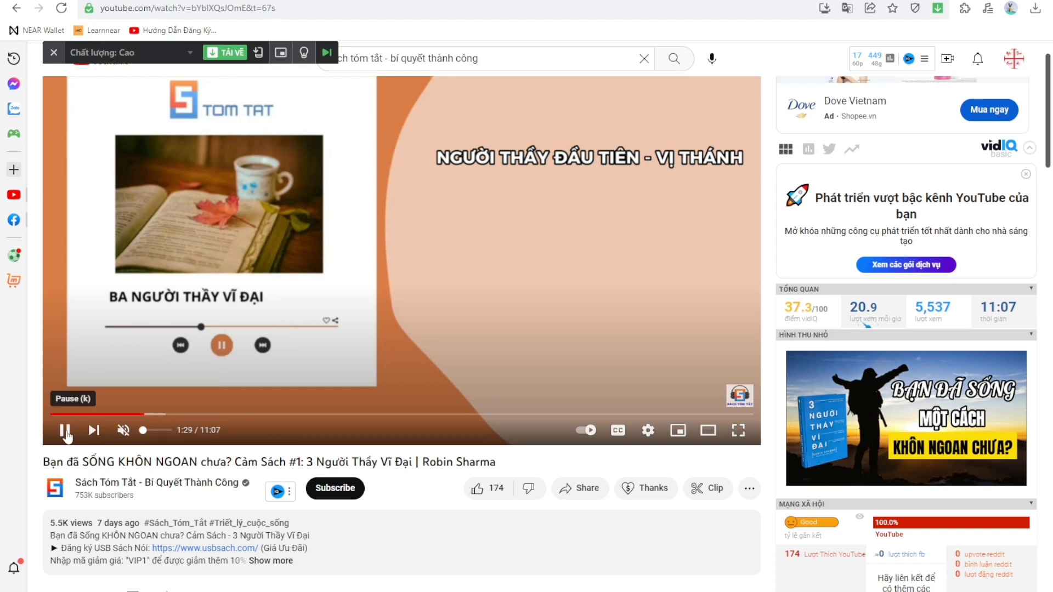
pyautogui.click(65, 434)
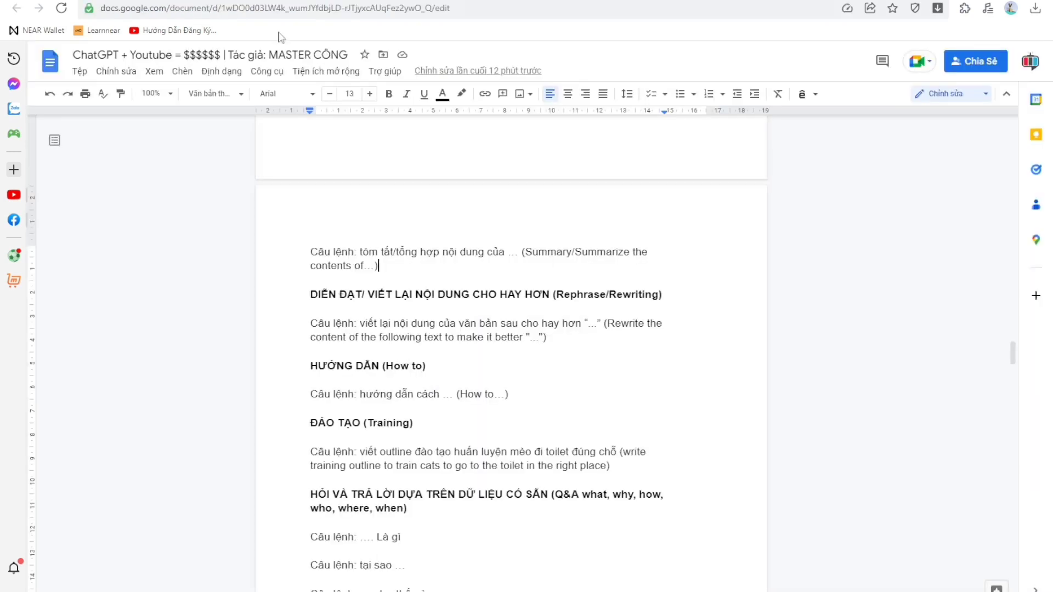
# Step: Switch to the Google Docs prompt document and highlight the heading "TÓM TẮT NỘI DUNG (Summarization)"
pyautogui.scroll(5, 328, 297)
pyautogui.scroll(-2, 322, 275)
pyautogui.moveTo(311, 234); pyautogui.dragTo(510, 237)
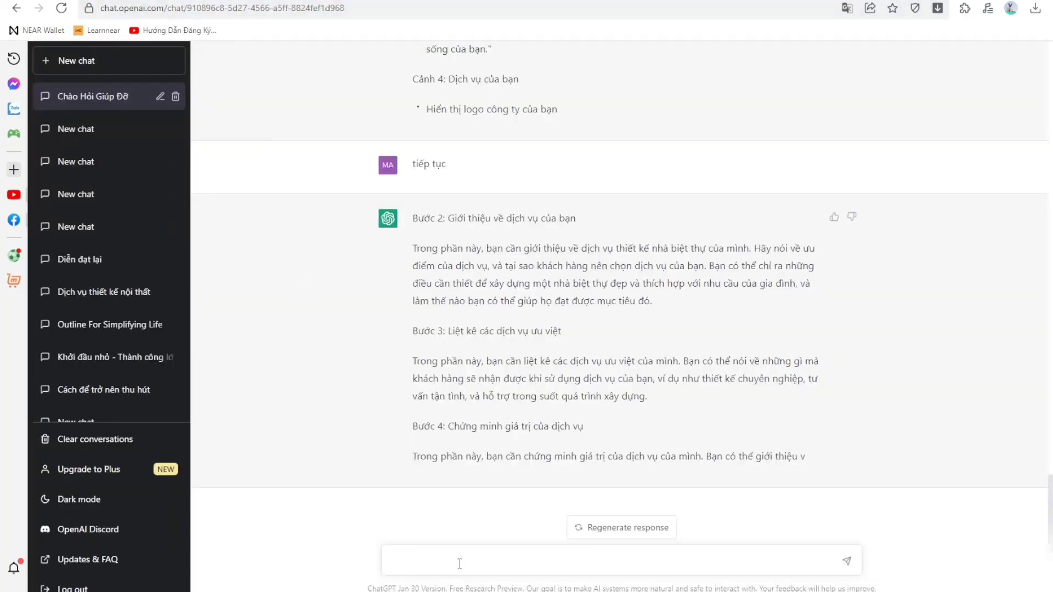
# Step: Send ChatGPT the prompt "chia sẻ một vài bài học trong cuốn sách 3 người thầy vĩ đại"
pyautogui.write('chia sẻ một và ib')
pyautogui.press('BackSpace')
pyautogui.press('BackSpace')
pyautogui.press('BackSpace')
pyautogui.write('i b')
pyautogui.write('ài học')
pyautogui.write('trong cuốn sách ')
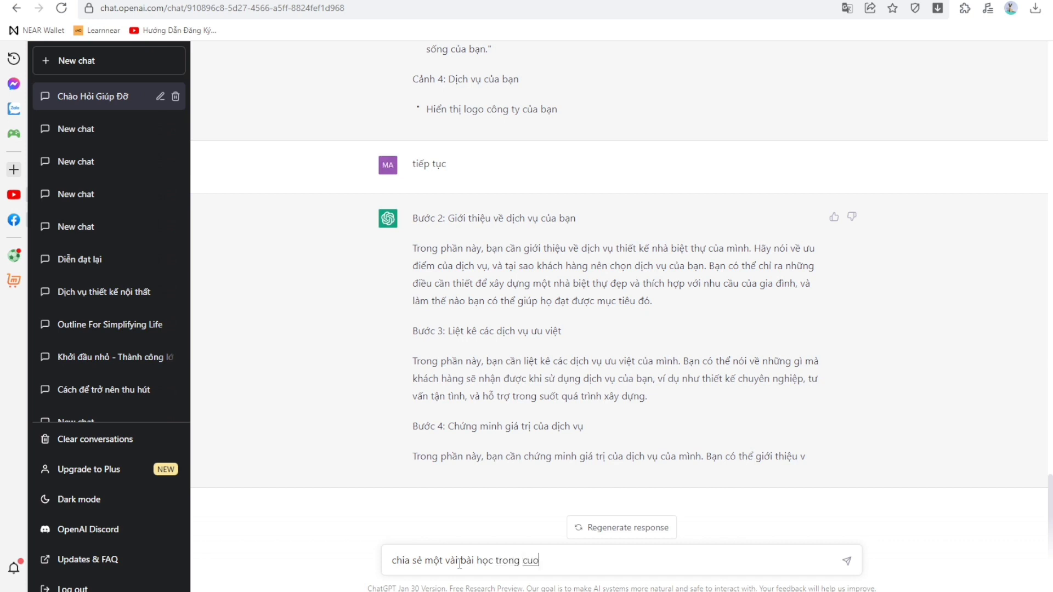
pyautogui.write('3 nguoi thầy vĩ đại')
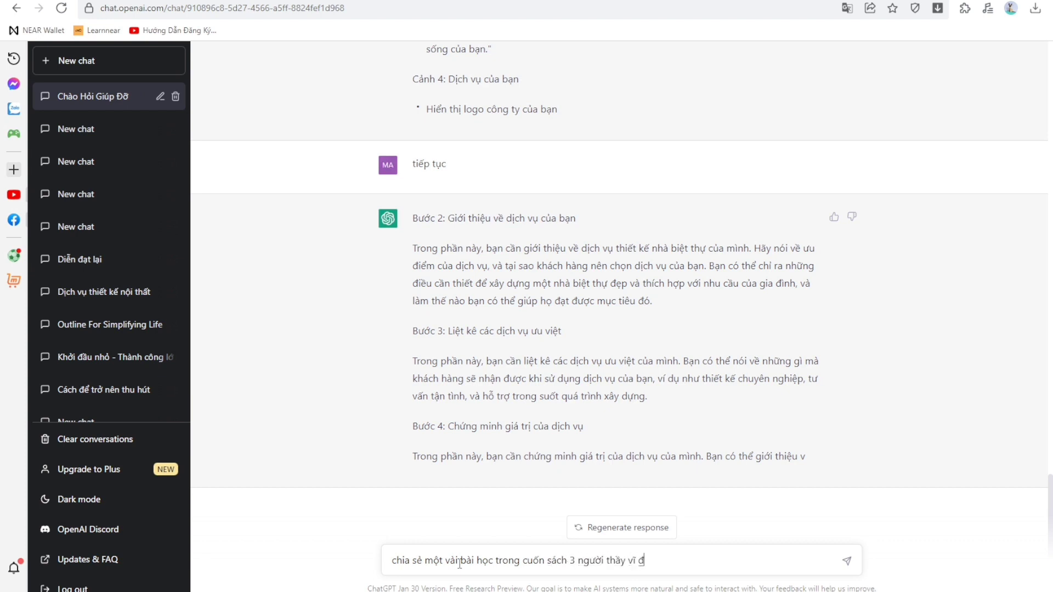
pyautogui.press('Return')
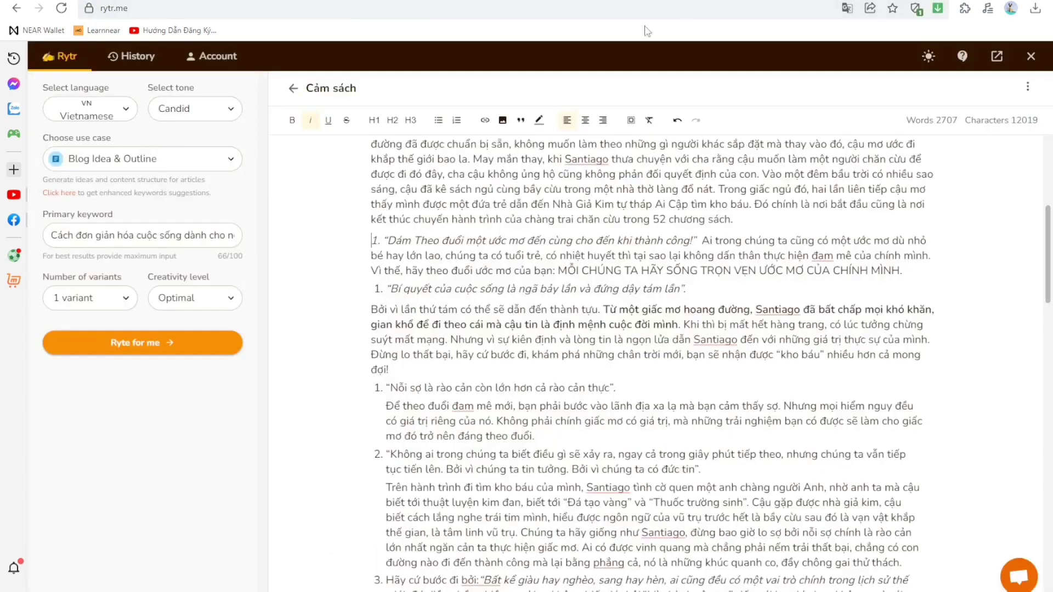
# Step: Examine the introduction and numbered lessons of the "Cảm sách" document in Rytr
pyautogui.scroll(2, 411, 252)
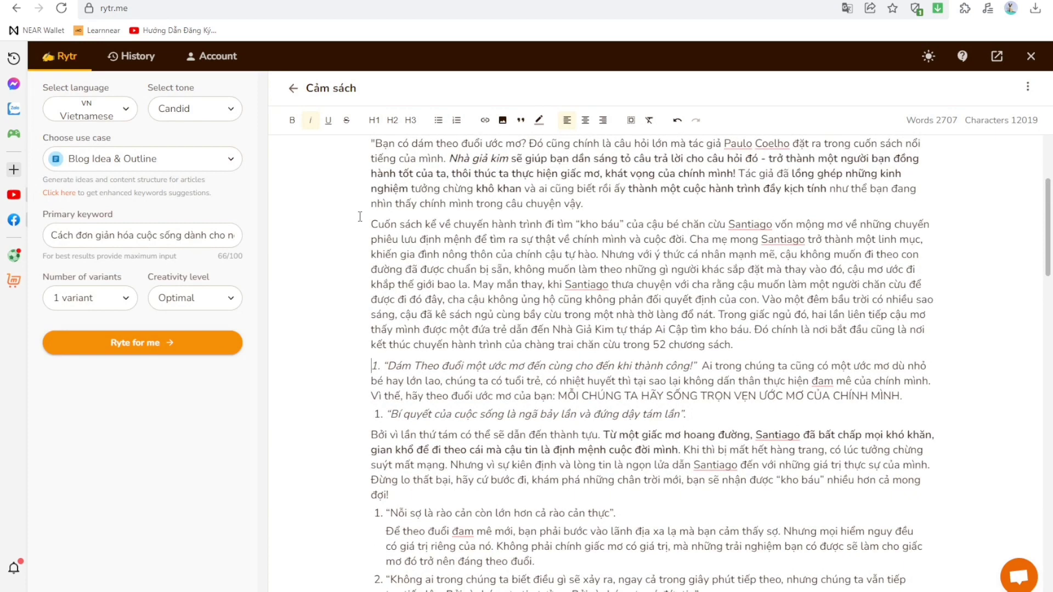
pyautogui.scroll(-5, 360, 240)
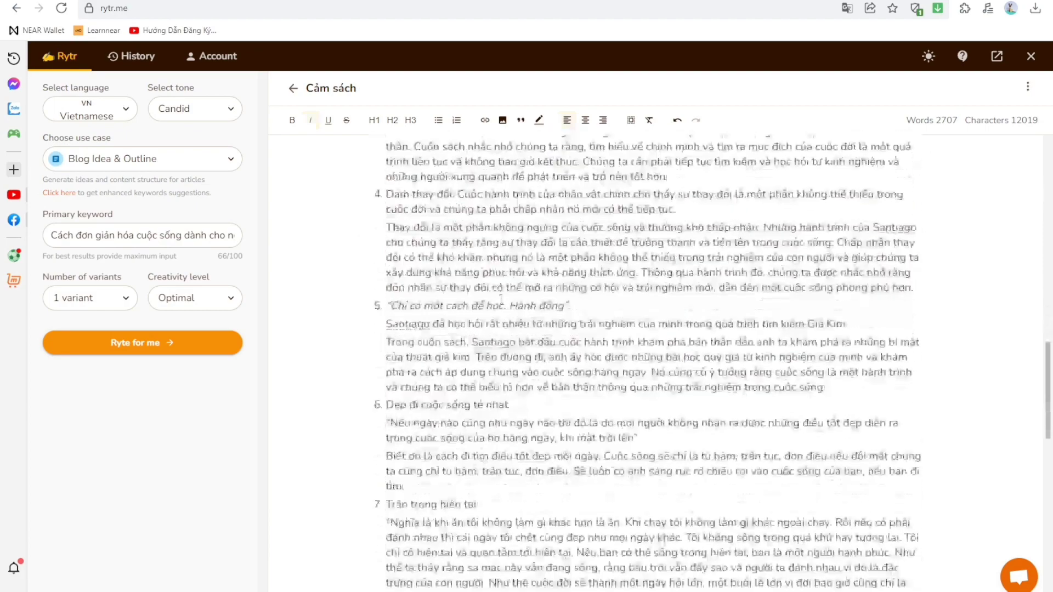
pyautogui.tripleClick(548, 214)
pyautogui.click(335, 254)
pyautogui.scroll(-10, 345, 265)
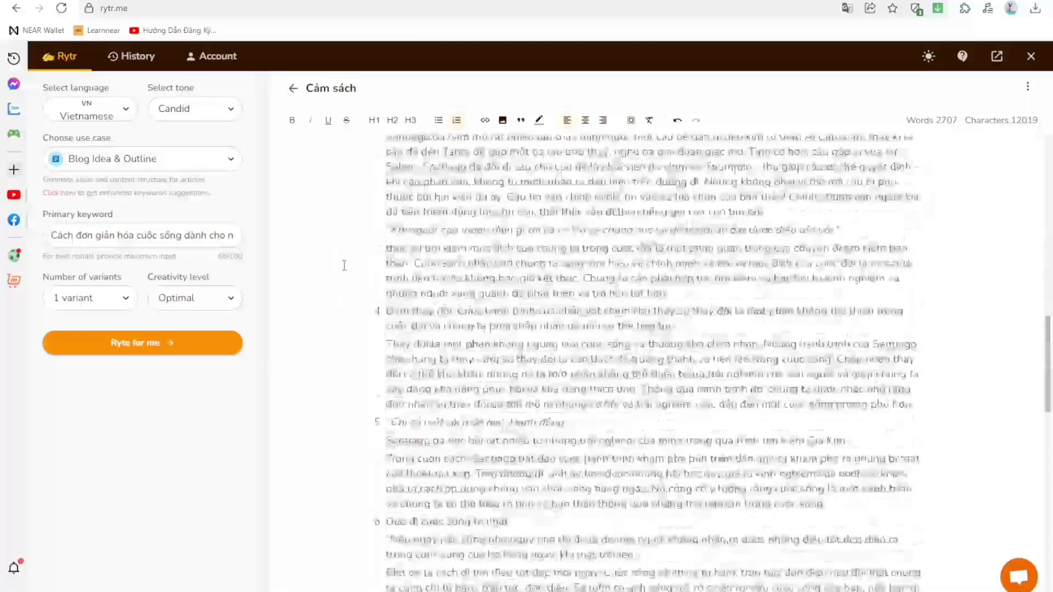
pyautogui.scroll(8, 345, 265)
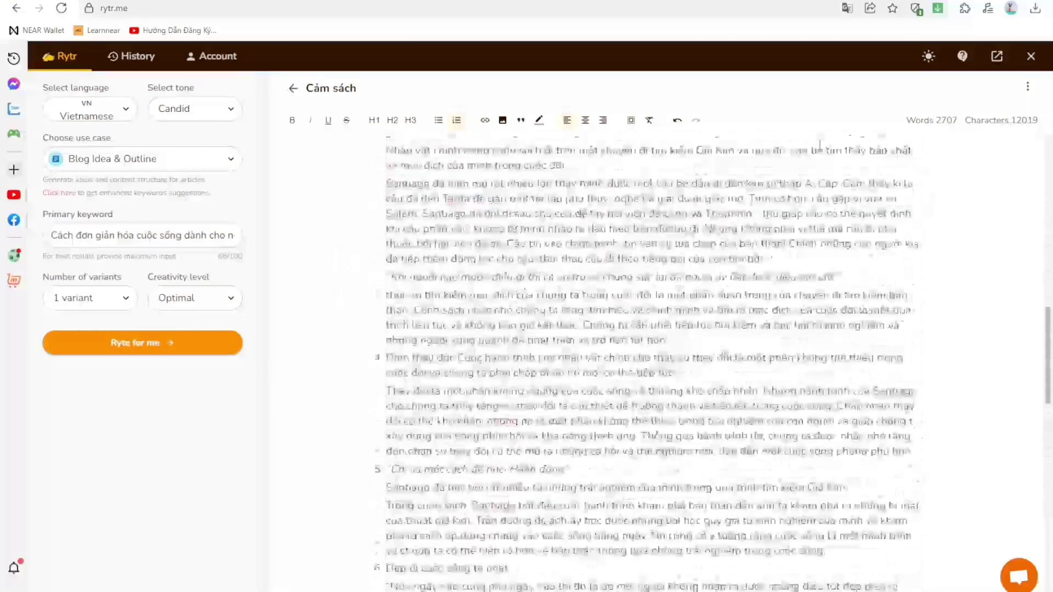
# Step: Check the "Cảm sách" document's word count and examine its remaining lessons
pyautogui.moveTo(937, 118); pyautogui.dragTo(959, 120)
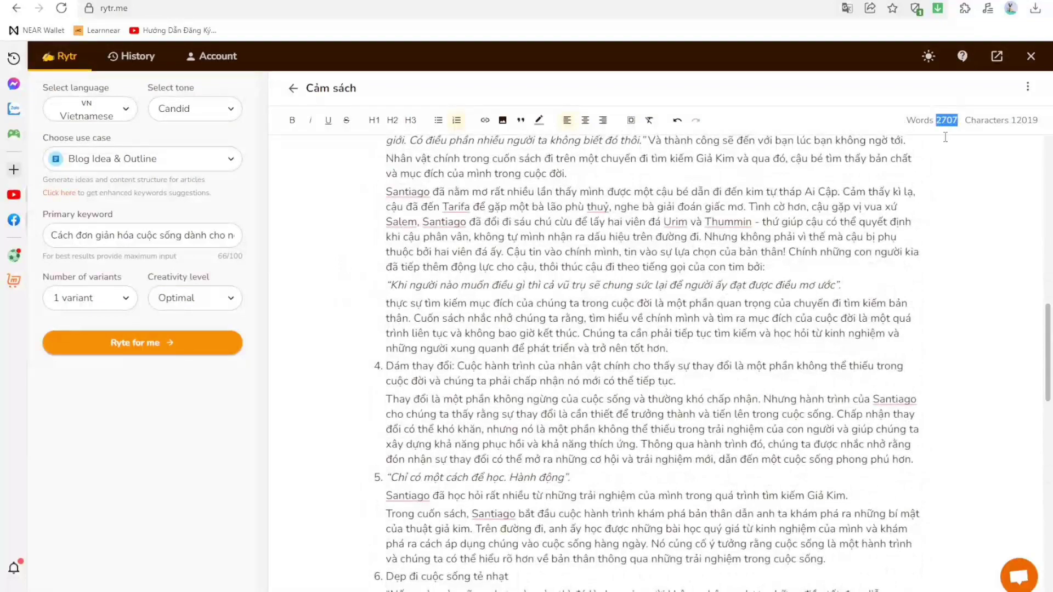
pyautogui.scroll(-5, 911, 148)
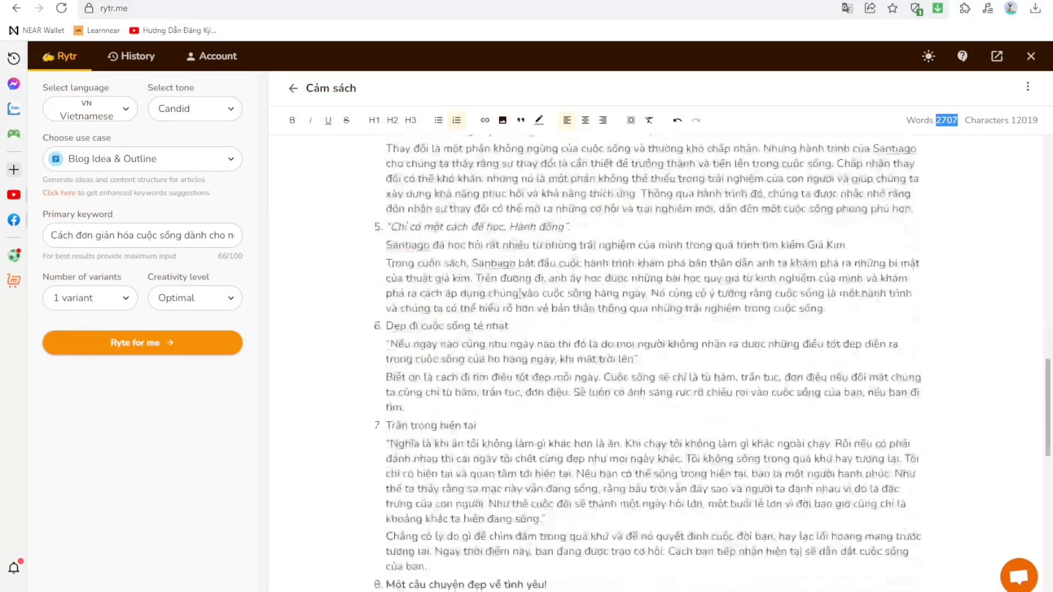
pyautogui.scroll(4, 910, 149)
pyautogui.scroll(-5, 523, 286)
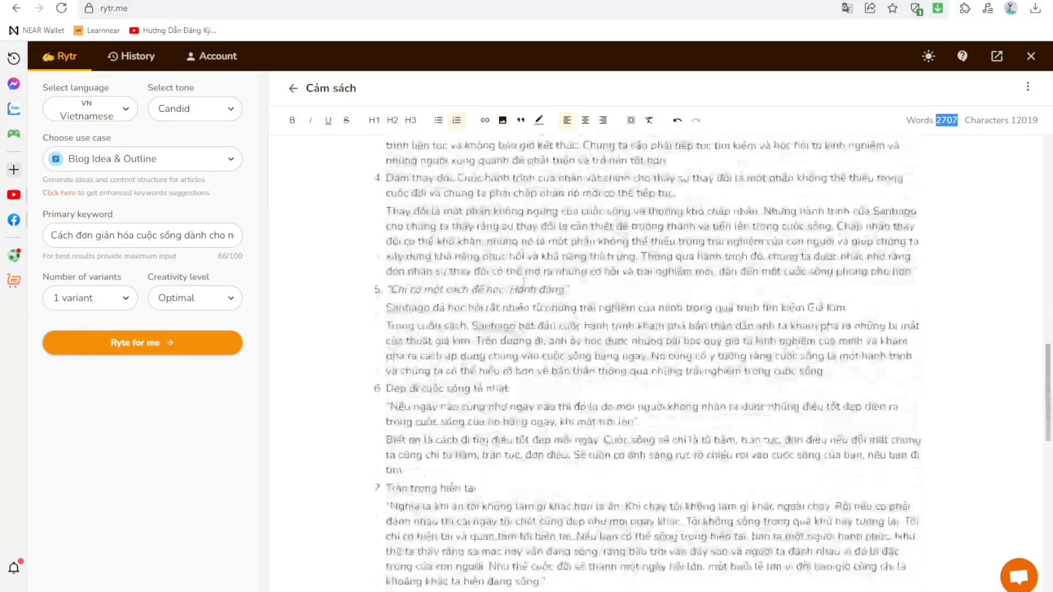
pyautogui.scroll(-10, 524, 286)
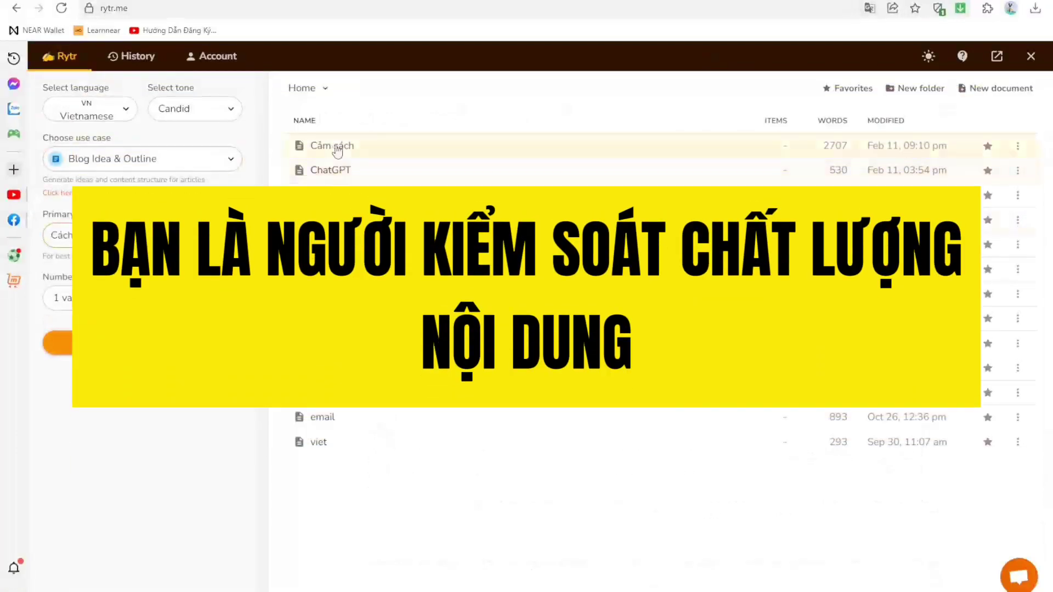
# Step: Reopen the "Cảm sách" document and highlight the closing passage about the lesson of true happiness
pyautogui.click(333, 146)
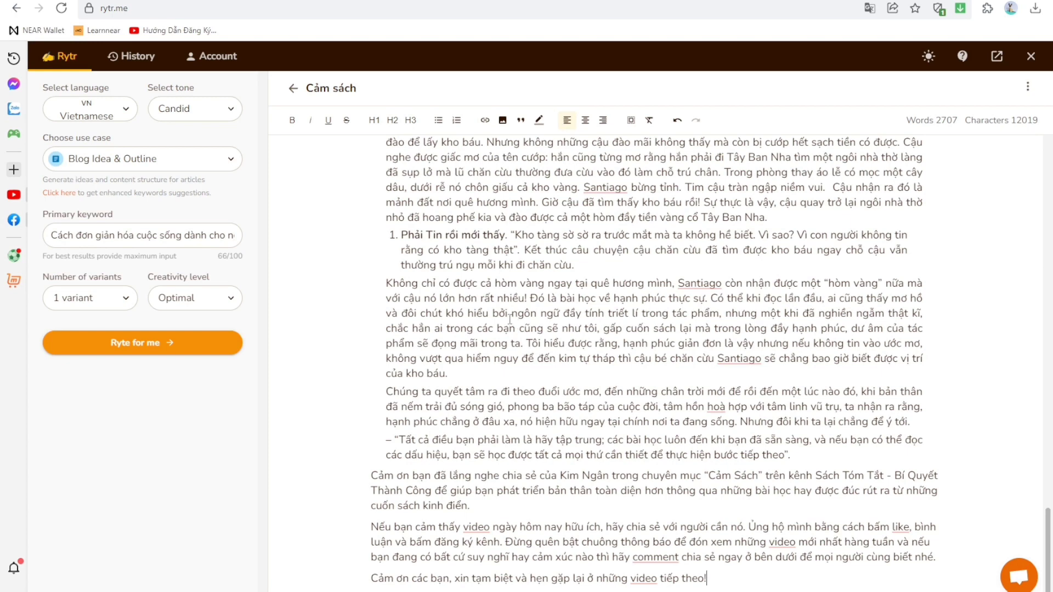
pyautogui.click(472, 390)
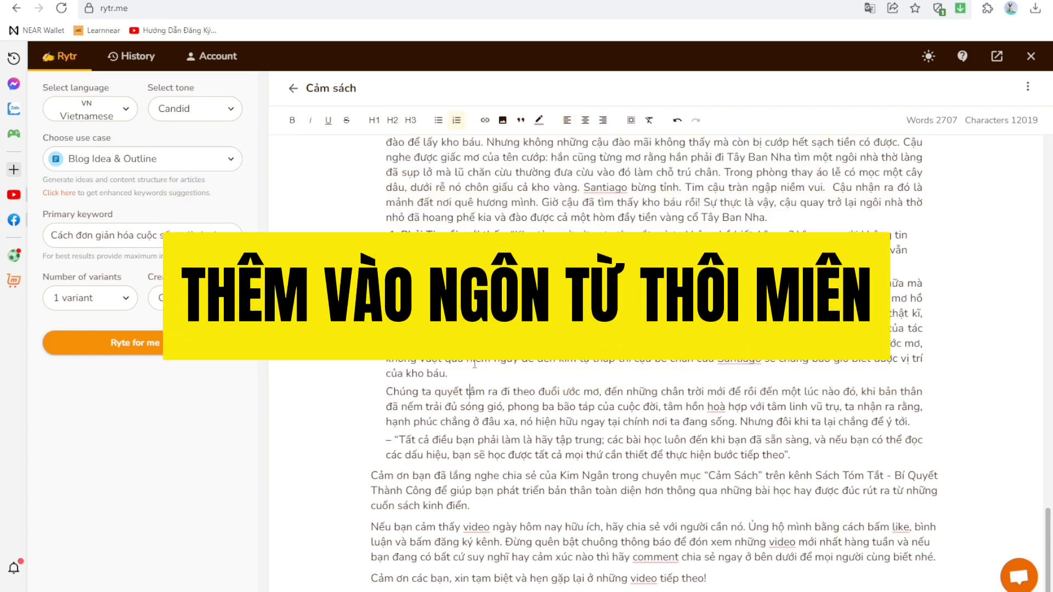
pyautogui.moveTo(448, 373); pyautogui.dragTo(549, 277)
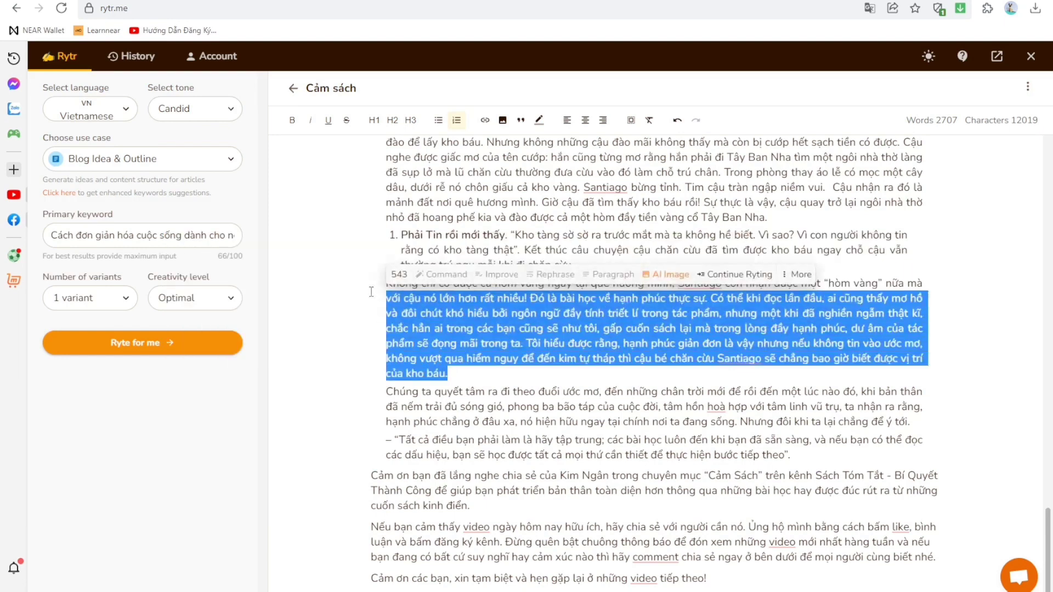
pyautogui.click(500, 422)
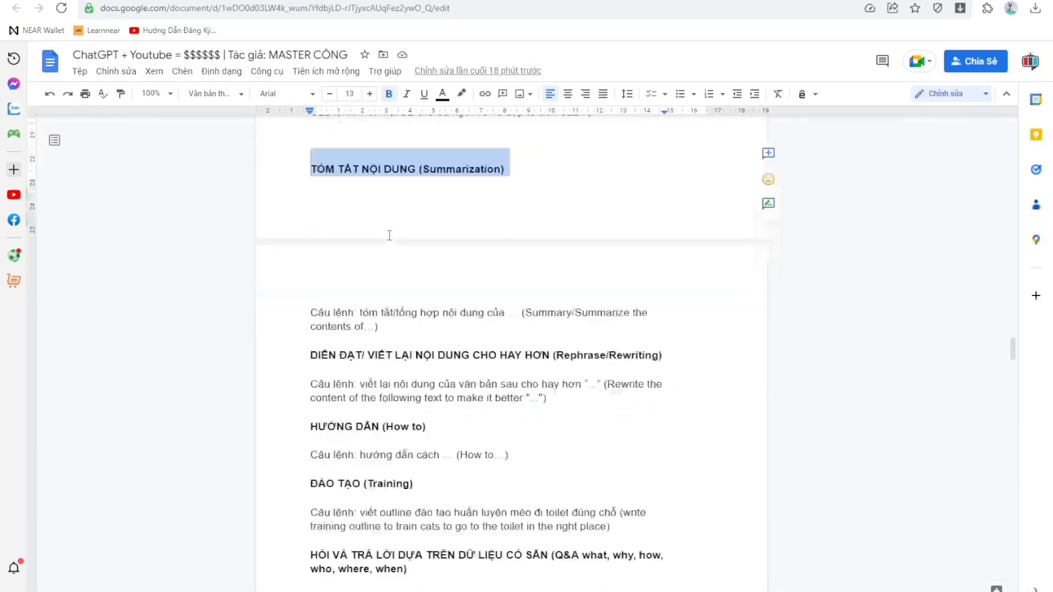
# Step: Switch to the Google Docs prompt document and examine the Rephrase/Rewriting heading and its prompt for rewriting text better
pyautogui.scroll(-2, 390, 235)
pyautogui.scroll(2, 390, 244)
pyautogui.scroll(3, 392, 239)
pyautogui.scroll(-4, 383, 280)
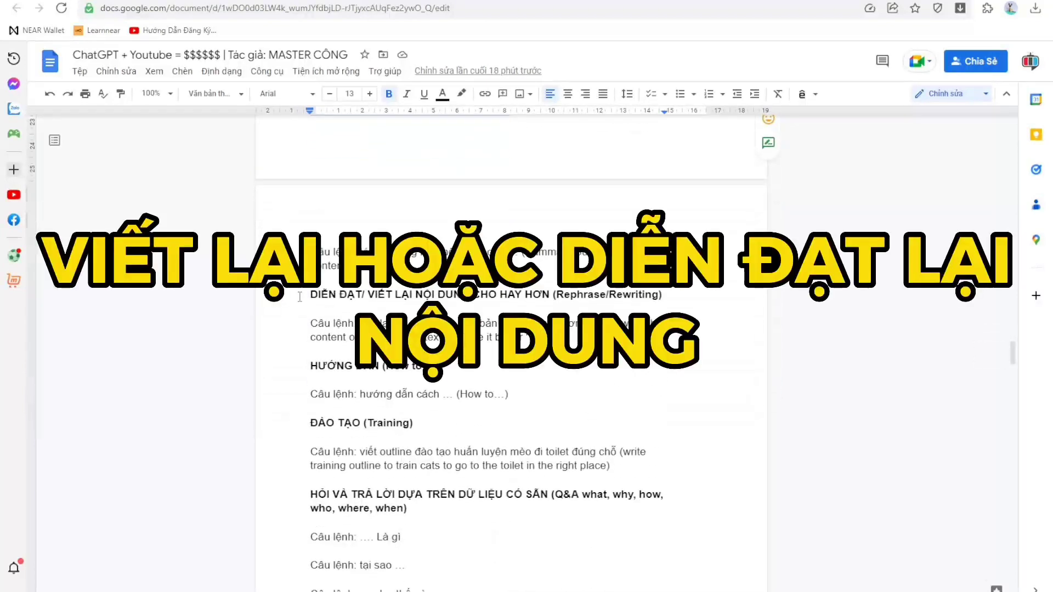
pyautogui.moveTo(309, 295); pyautogui.dragTo(552, 296)
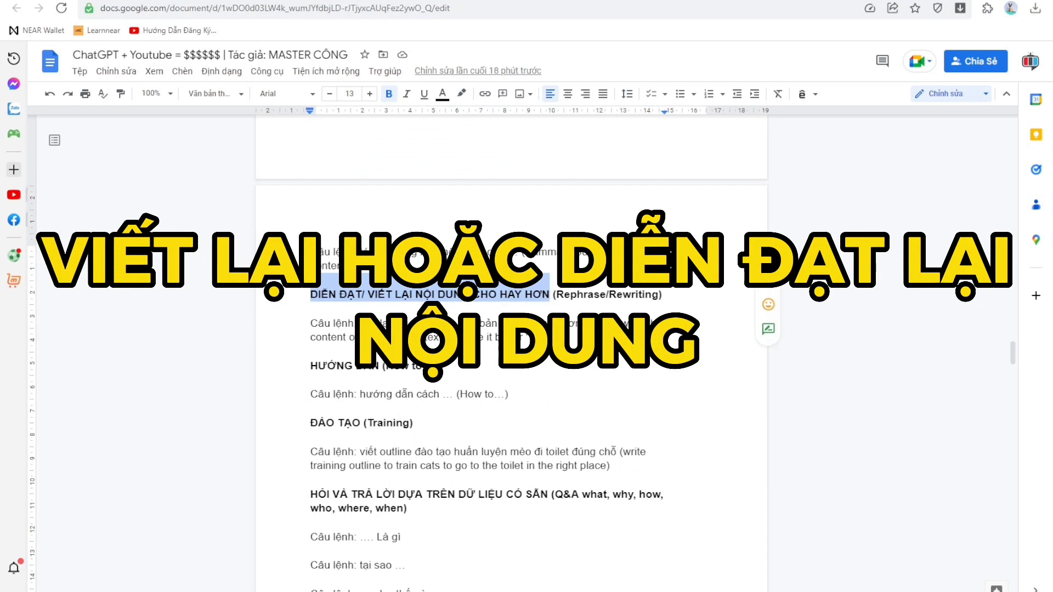
pyautogui.moveTo(557, 295); pyautogui.dragTo(600, 296)
pyautogui.scroll(-1, 490, 295)
pyautogui.moveTo(360, 262); pyautogui.dragTo(580, 265)
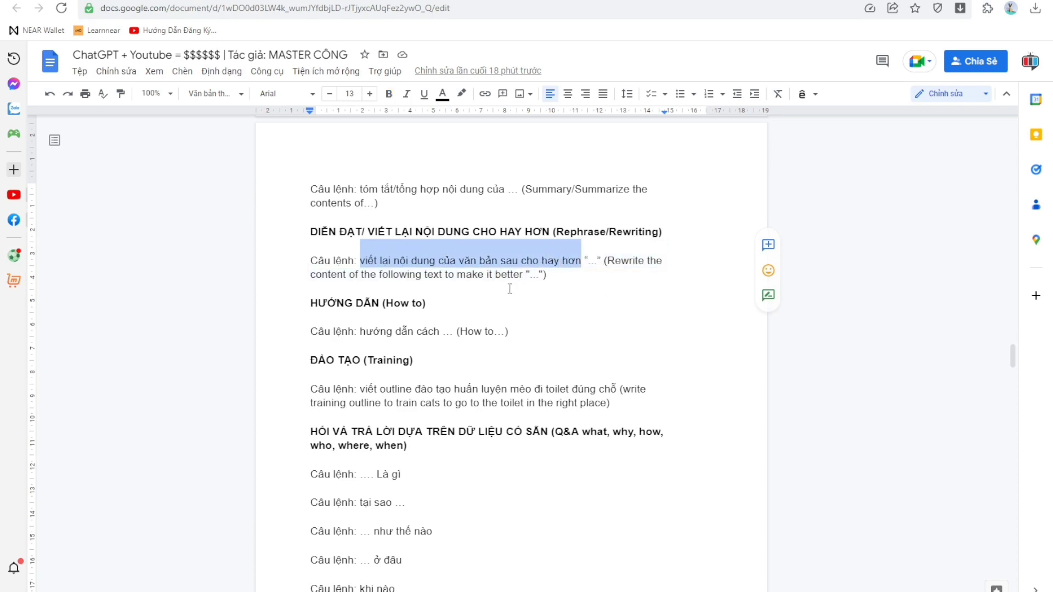
pyautogui.scroll(-1, 496, 296)
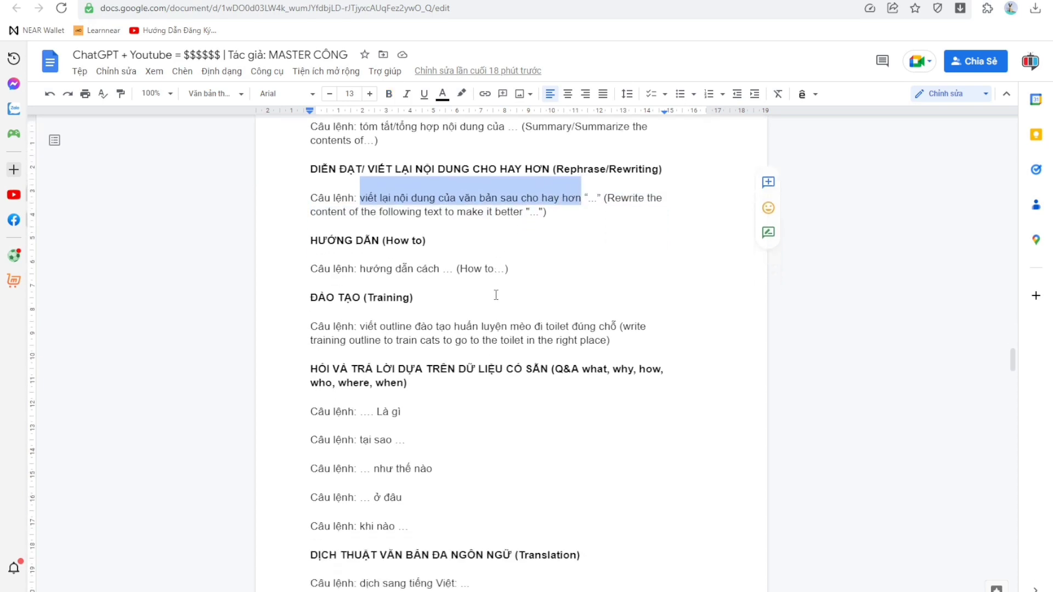
# Step: Switch to Rytr and select the opening sentences of lesson 10, "Triết lí cao đẹp về hạnh phúc!", to examine the Rephrase option
pyautogui.hotkey('ctrl', 'Tab')
pyautogui.scroll(2, 599, 240)
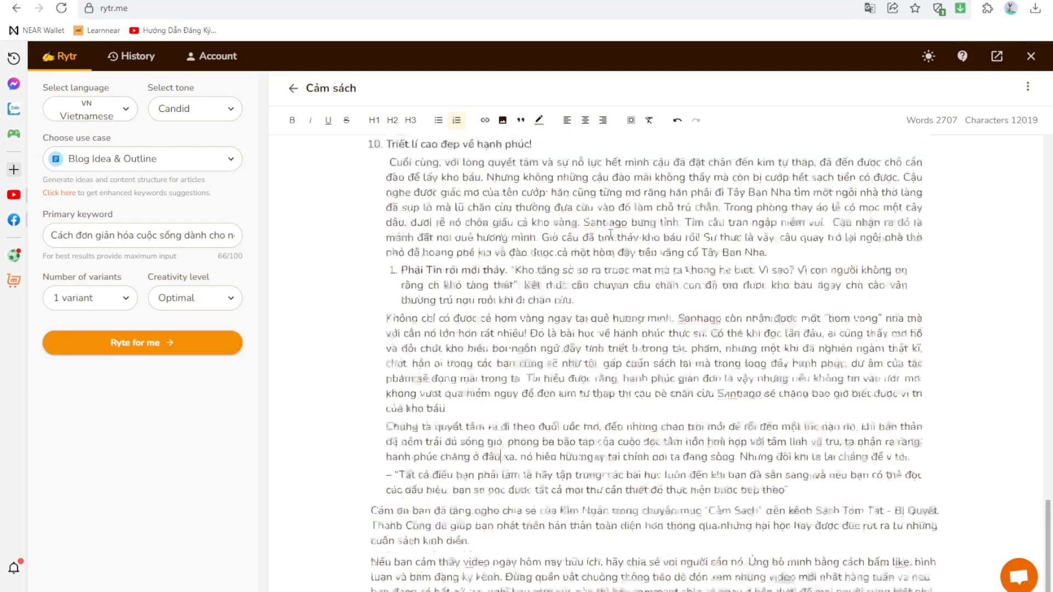
pyautogui.scroll(-1, 599, 241)
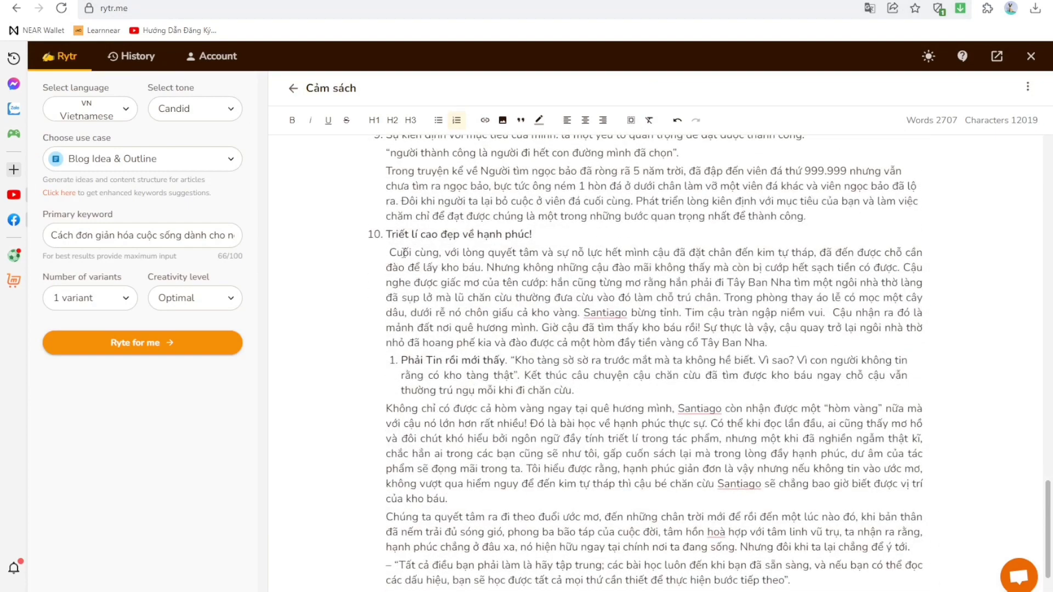
pyautogui.moveTo(392, 253); pyautogui.dragTo(546, 282)
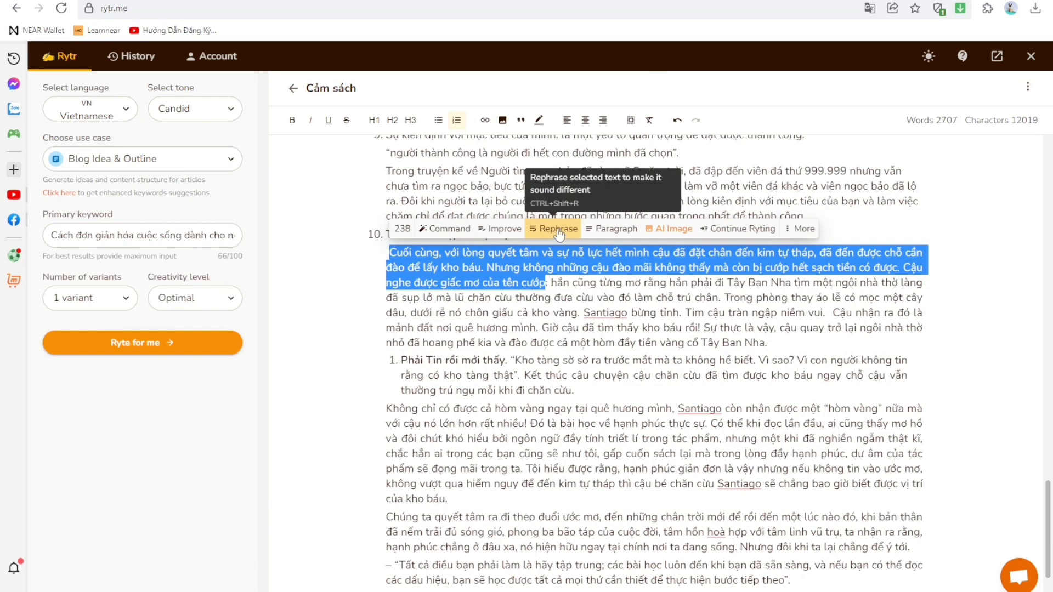
# Step: Return to the Google Docs prompt document and examine the How to prompt and the Training outline prompt for cats
pyautogui.click(445, 1)
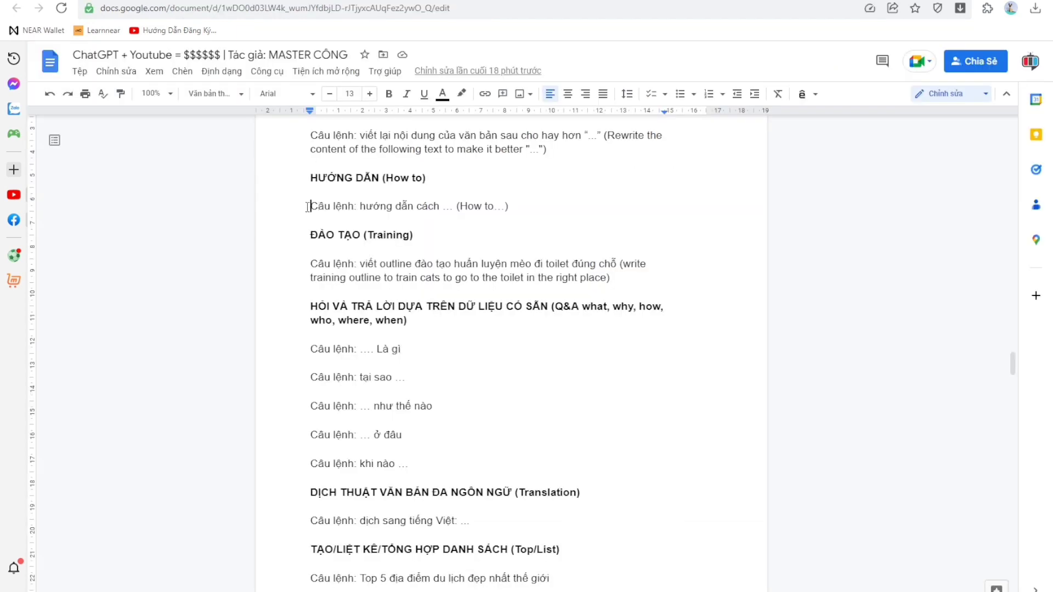
pyautogui.moveTo(311, 205); pyautogui.dragTo(460, 201)
pyautogui.click(318, 235)
pyautogui.click(318, 264)
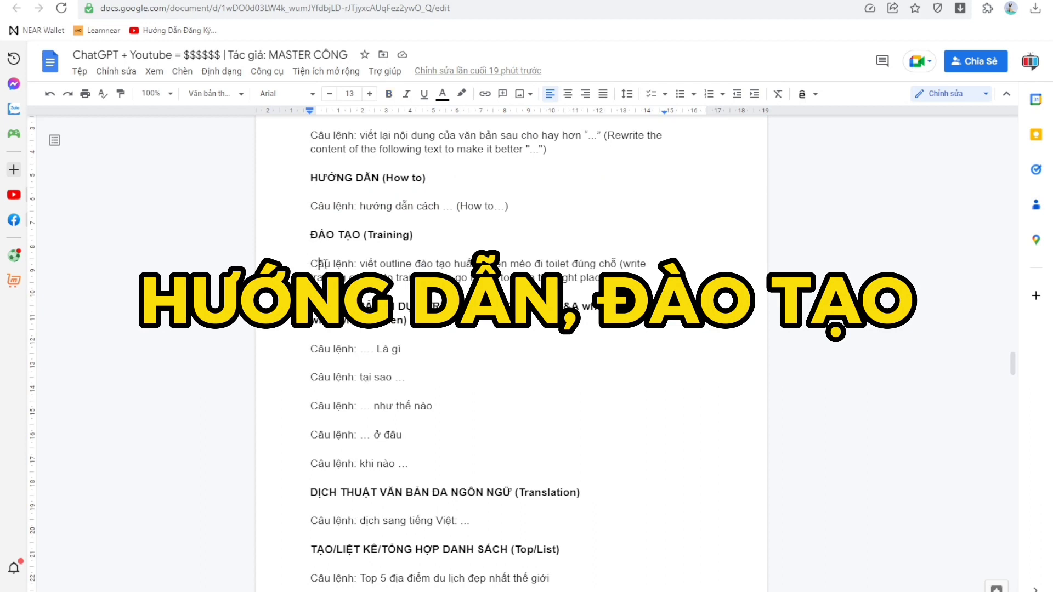
pyautogui.moveTo(361, 263); pyautogui.dragTo(615, 263)
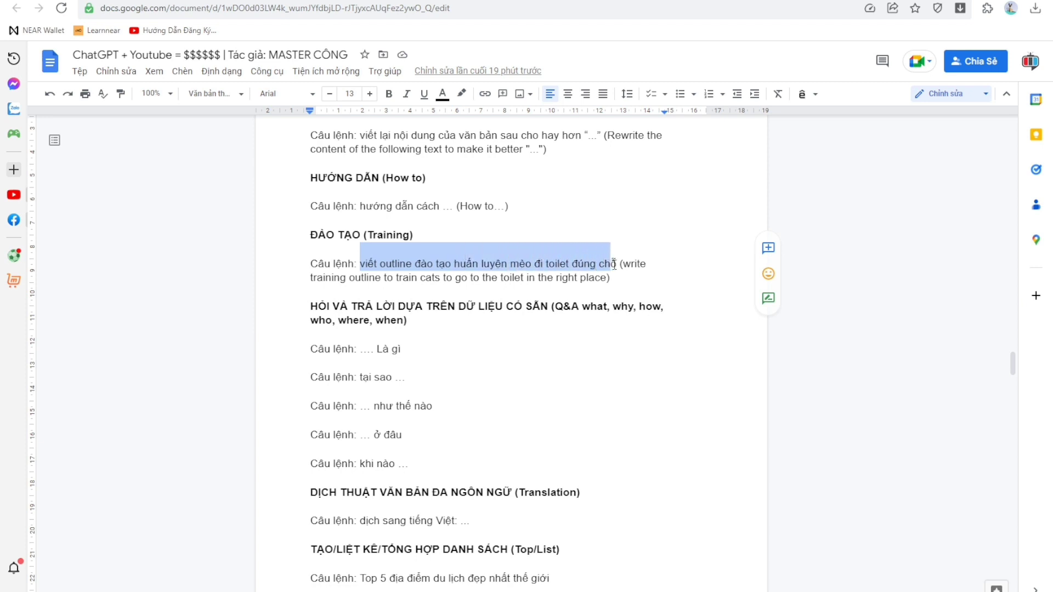
# Step: Examine the Q&A section's heading and its first prompt, "… Là gì"
pyautogui.click(549, 306)
pyautogui.scroll(-2, 449, 372)
pyautogui.click(402, 222)
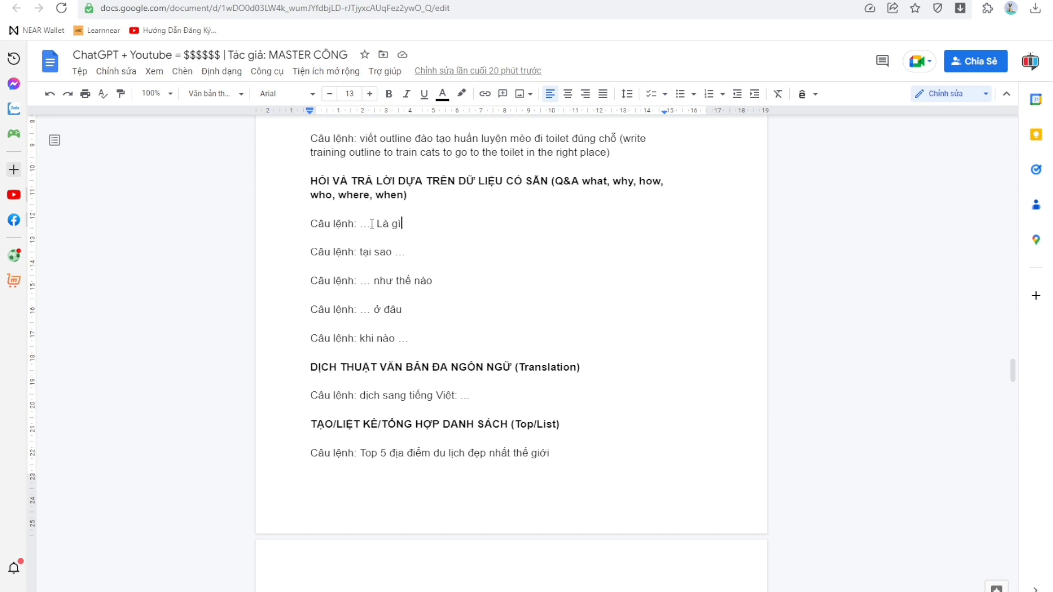
# Step: Examine the remaining Q&A prompts and the Translation section with its prompt for translating into Vietnamese
pyautogui.scroll(-1, 437, 274)
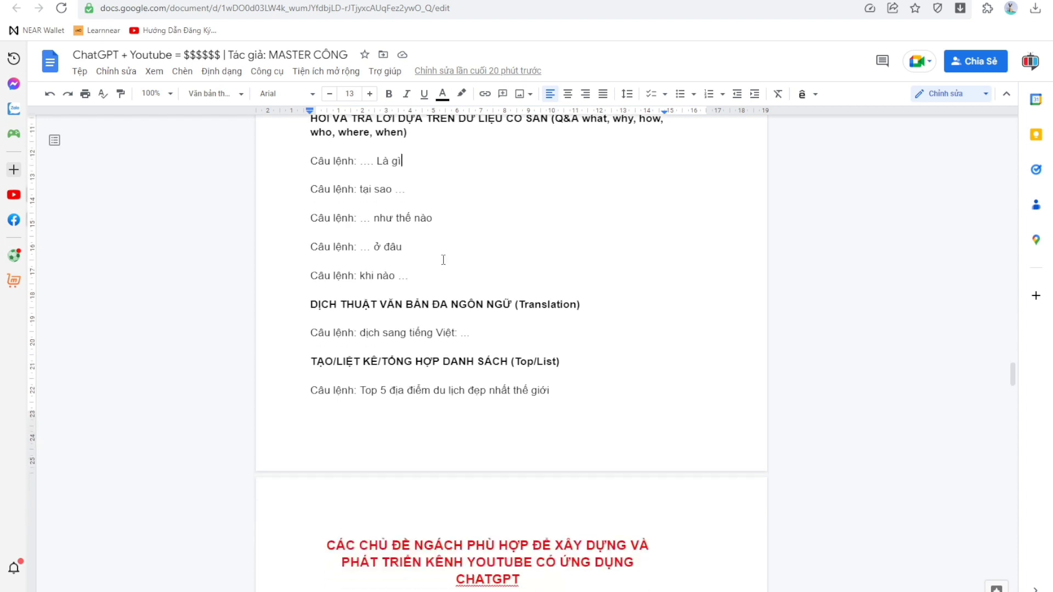
pyautogui.scroll(-1, 442, 261)
pyautogui.moveTo(308, 242); pyautogui.dragTo(584, 242)
pyautogui.click(507, 271)
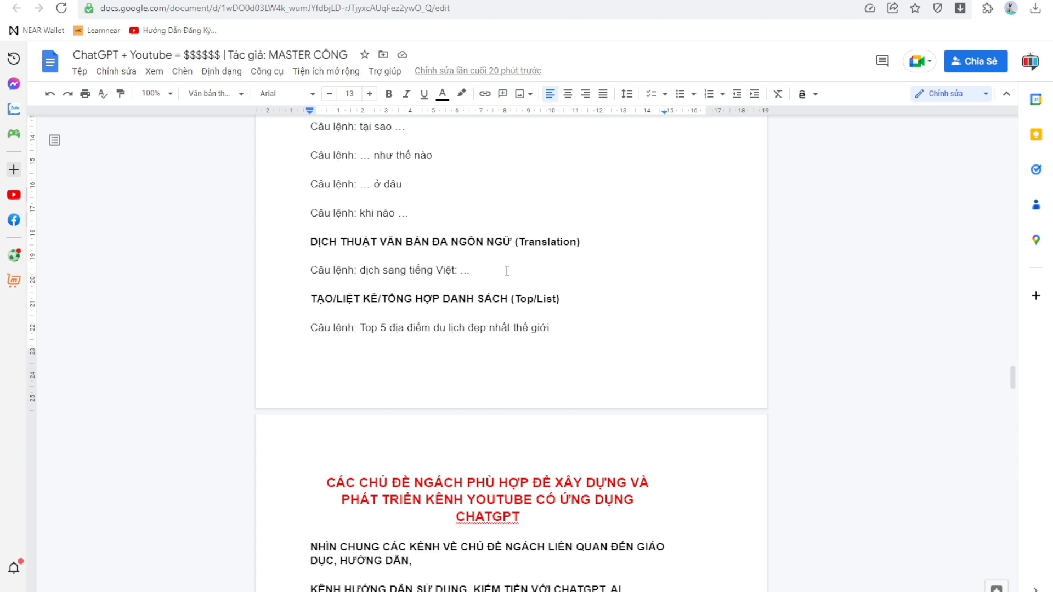
# Step: Examine the Top/List section heading and its prompt "Top 5 địa điểm du lịch đẹp nhất thế giới"
pyautogui.scroll(-1, 507, 271)
pyautogui.moveTo(311, 236); pyautogui.dragTo(285, 261)
pyautogui.click(298, 240)
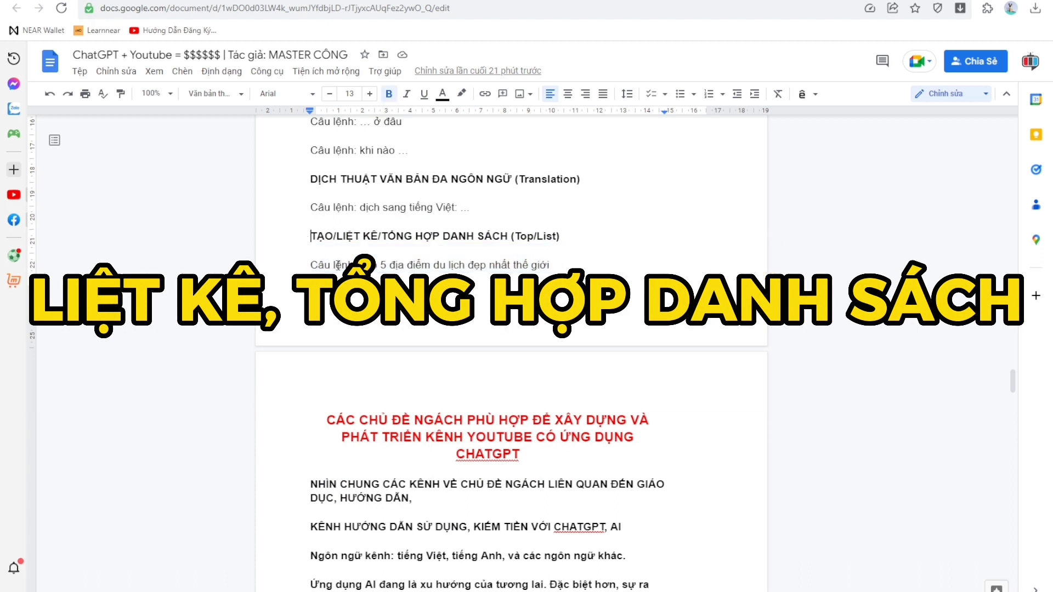
pyautogui.moveTo(376, 268)
pyautogui.mouseDown()
pyautogui.moveTo(556, 267)
pyautogui.moveTo(360, 267)
pyautogui.mouseUp()
pyautogui.click(558, 267)
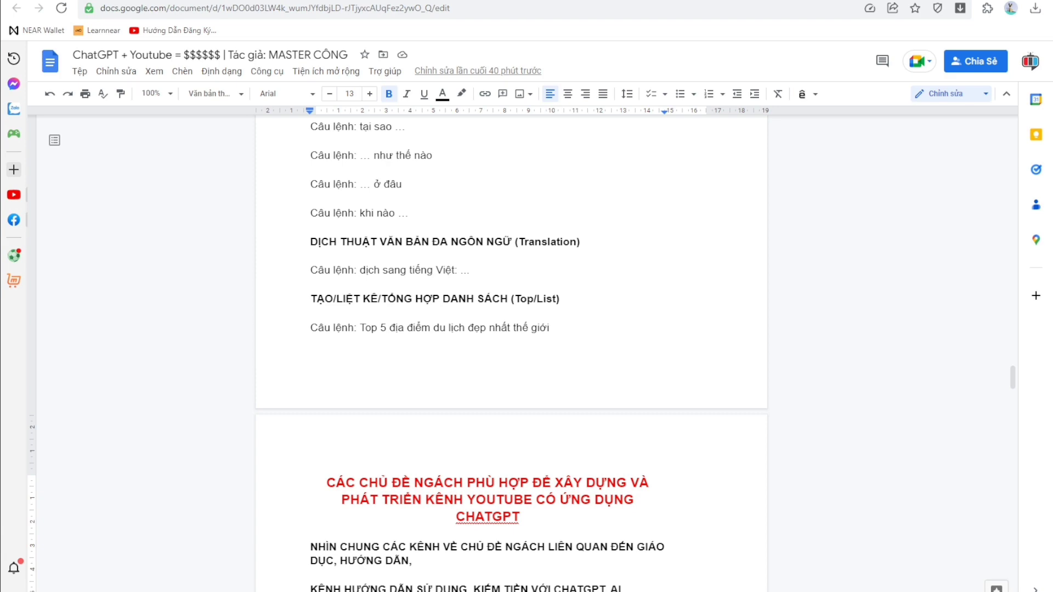
# Step: Examine the document section on niche topics for YouTube channels using ChatGPT, starting with the ChatGPT and AI channel niche
pyautogui.scroll(-3, 511, 329)
pyautogui.hotkey('ctrl', 'Tab')
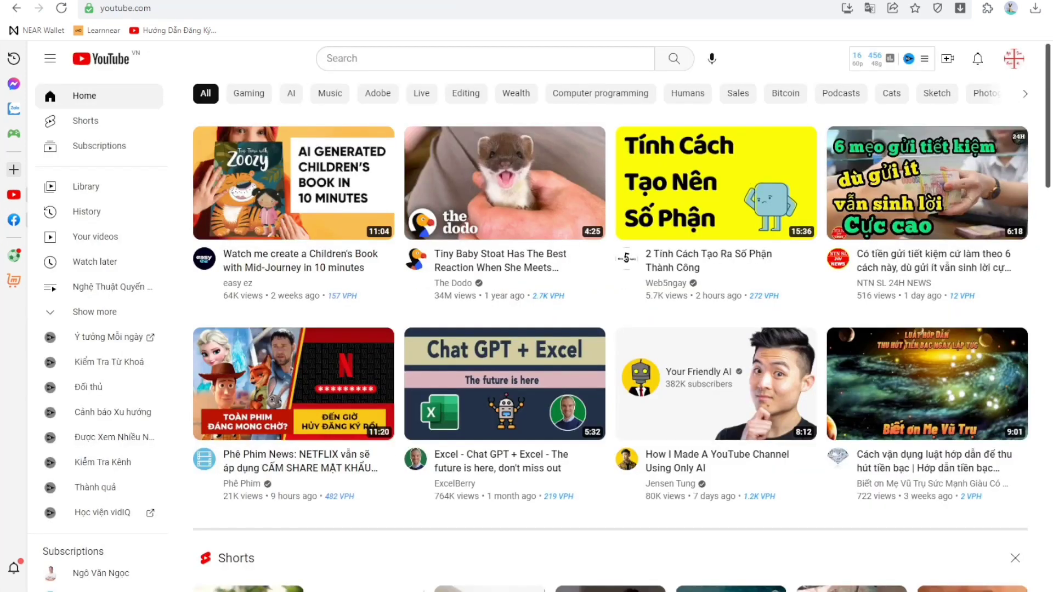
pyautogui.hotkey('ctrl', 'shift', 'Tab')
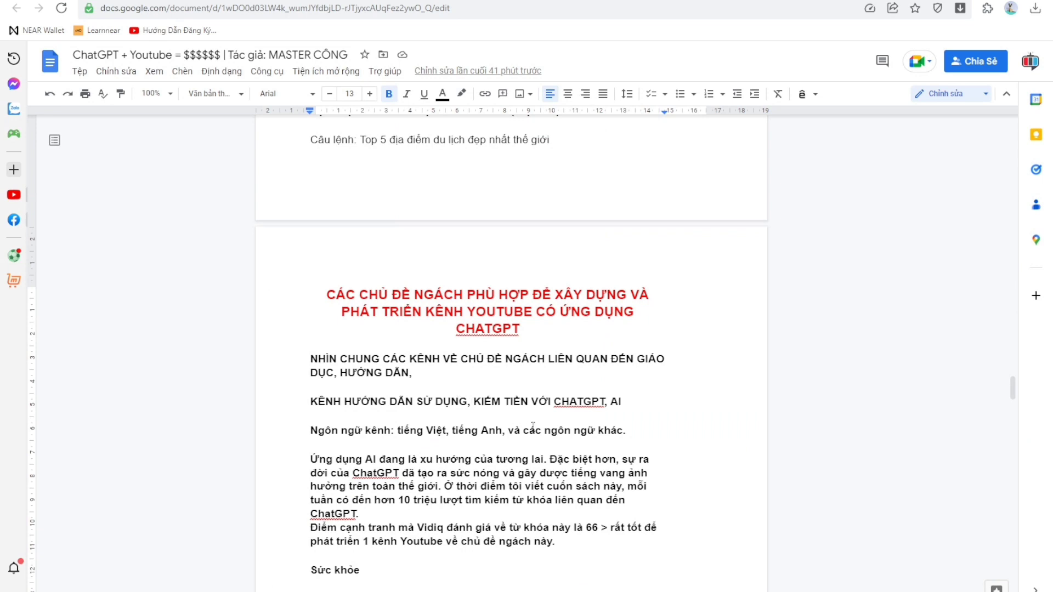
pyautogui.scroll(-2, 535, 425)
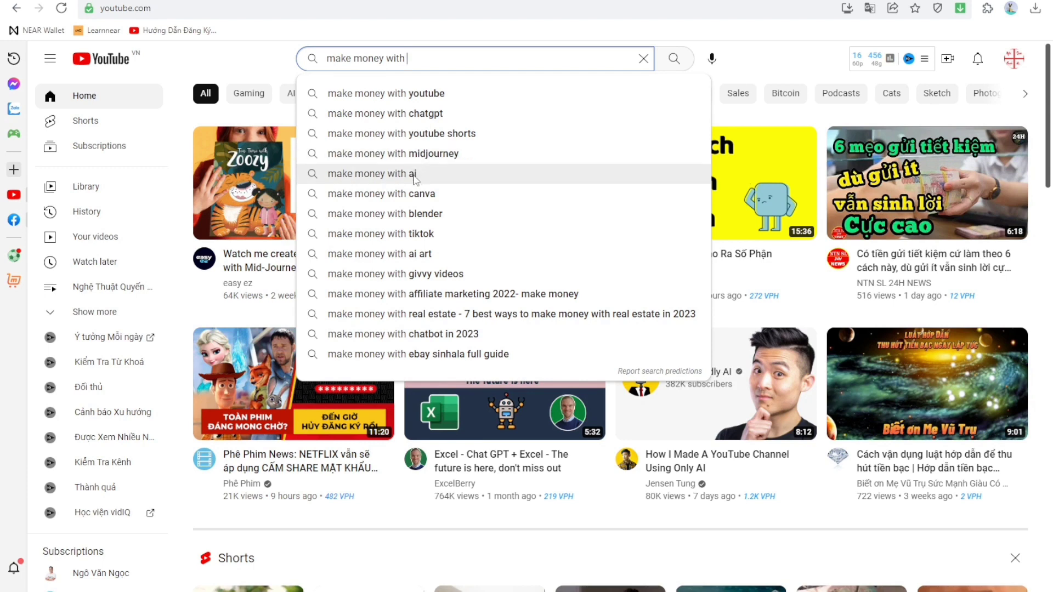
# Step: Search YouTube for "make money with chatgpt" and browse the resulting videos
pyautogui.click(415, 113)
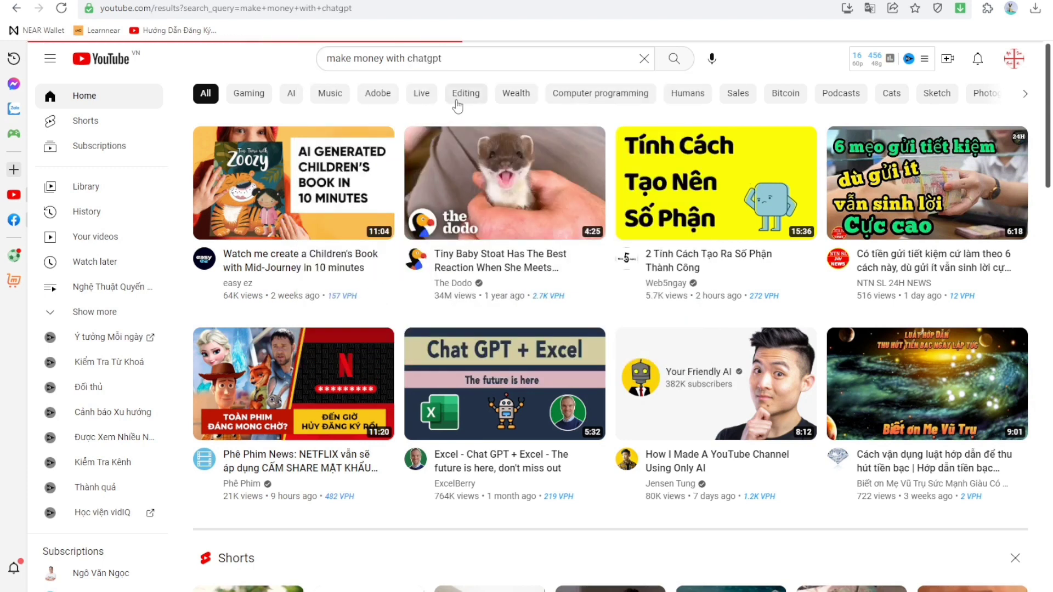
pyautogui.scroll(-10, 469, 179)
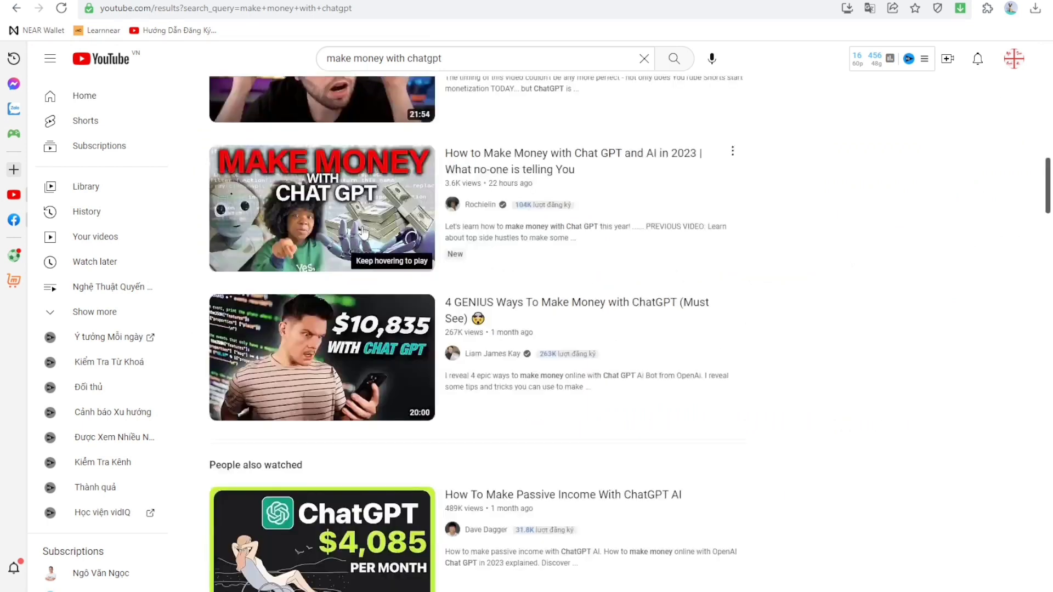
pyautogui.scroll(-8, 364, 230)
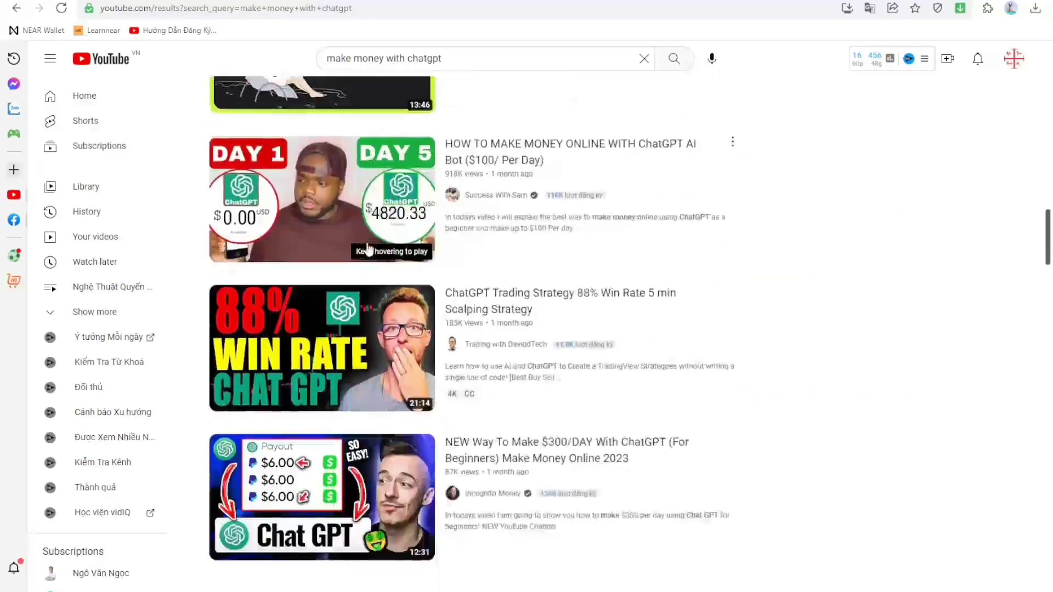
pyautogui.scroll(-6, 361, 242)
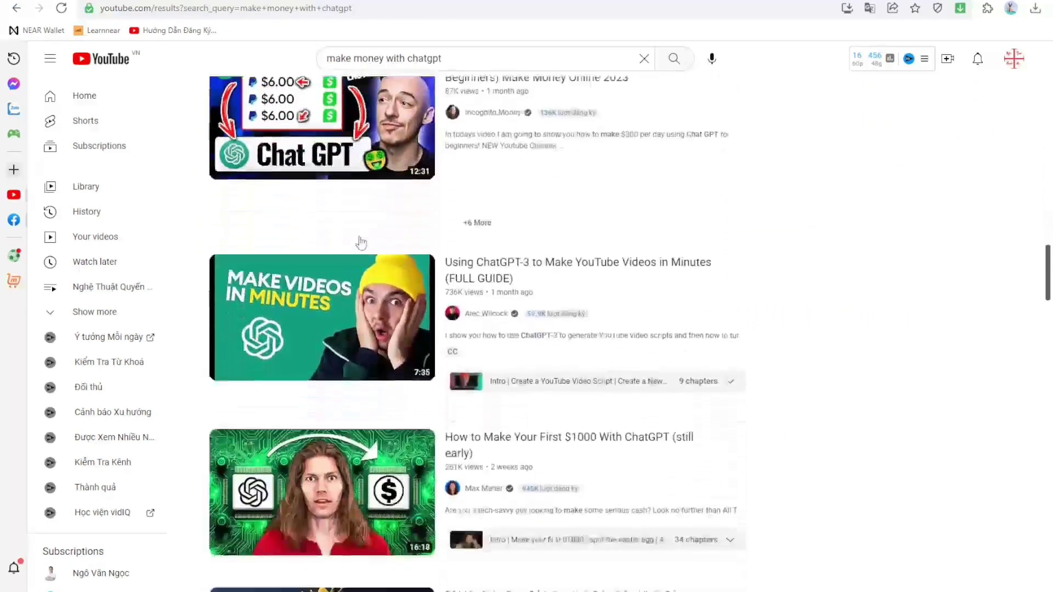
pyautogui.scroll(-7, 364, 226)
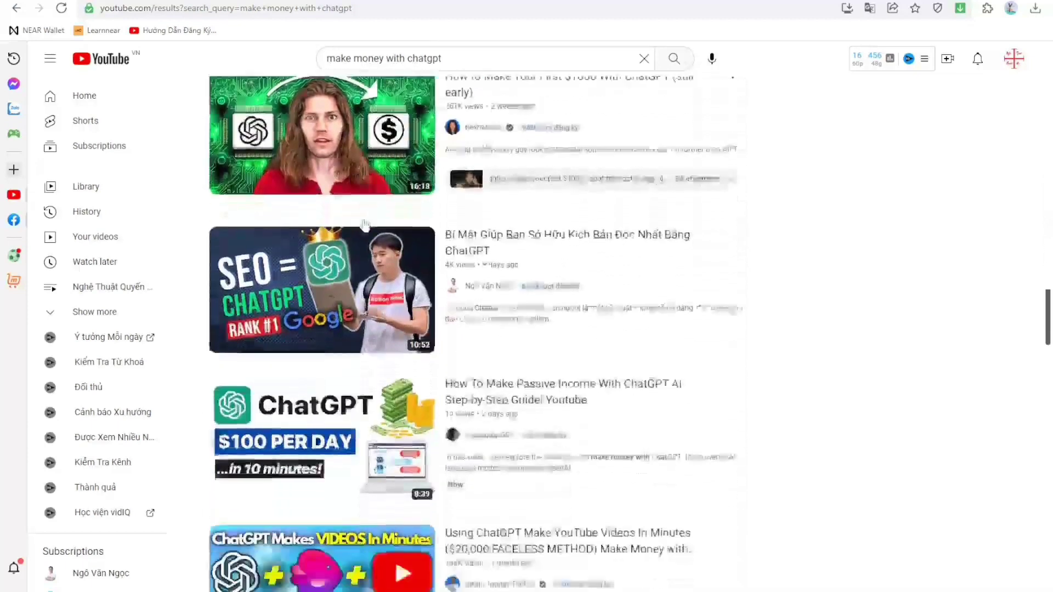
pyautogui.scroll(-3, 372, 163)
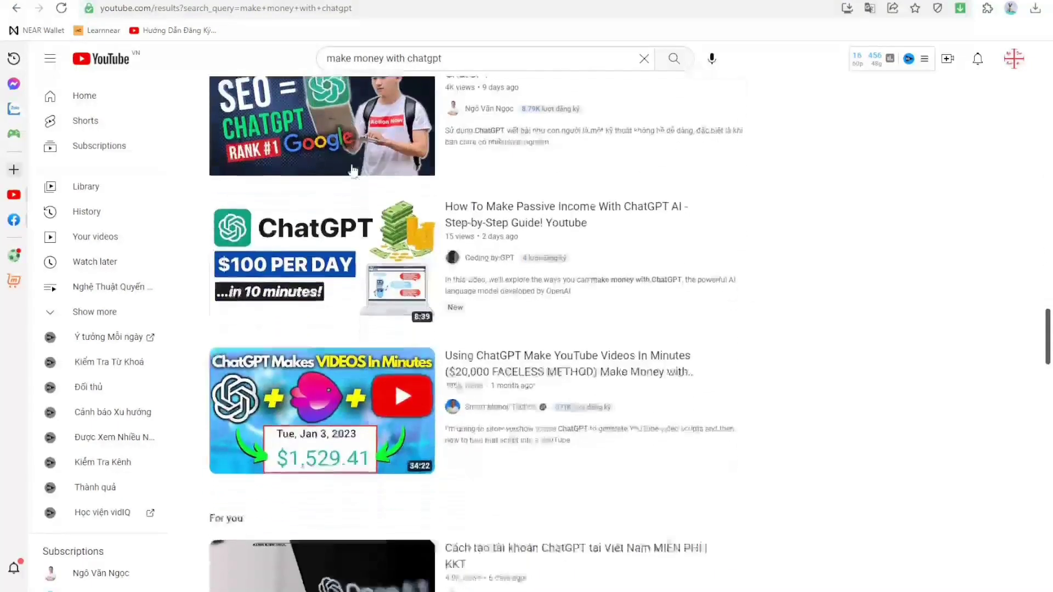
# Step: Return to the Google Docs document and examine the ChatGPT and AI niche description and the niche list from "Sức khỏe" onward
pyautogui.click(197, 1)
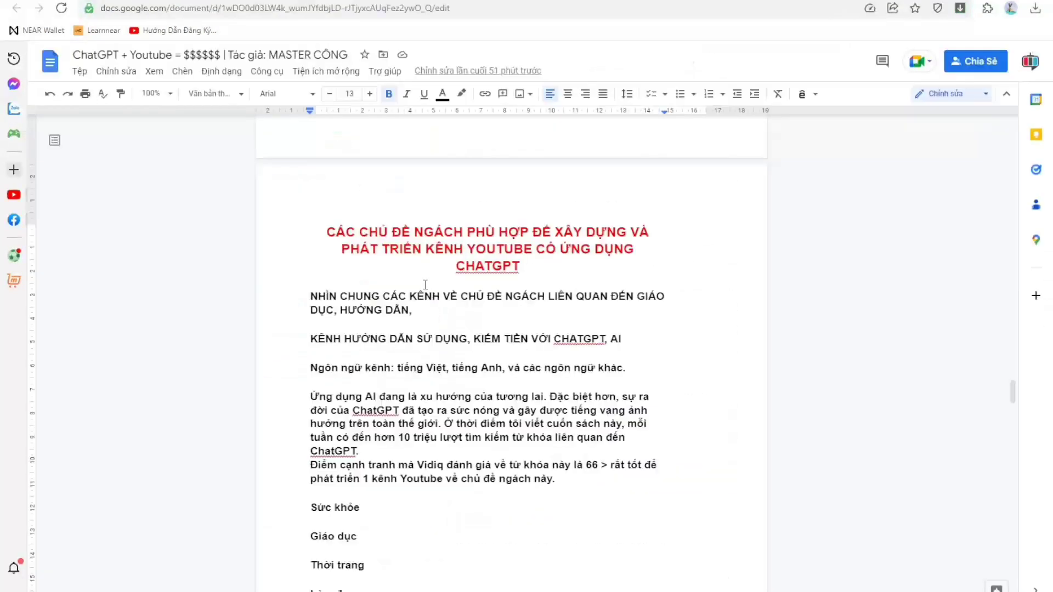
pyautogui.scroll(-5, 483, 356)
pyautogui.scroll(2, 544, 432)
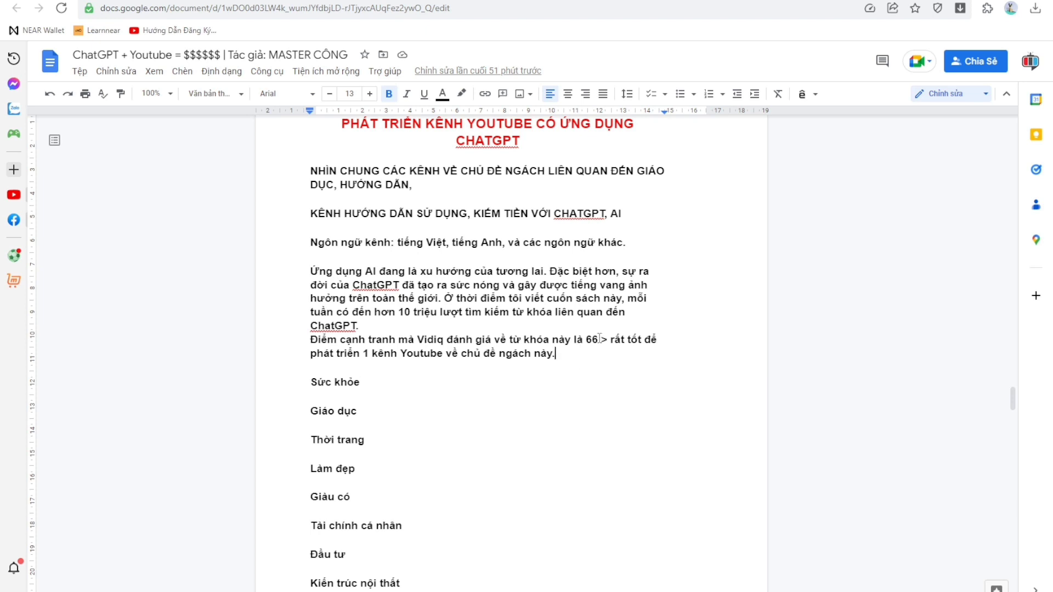
pyautogui.click(361, 382)
pyautogui.scroll(-1, 510, 351)
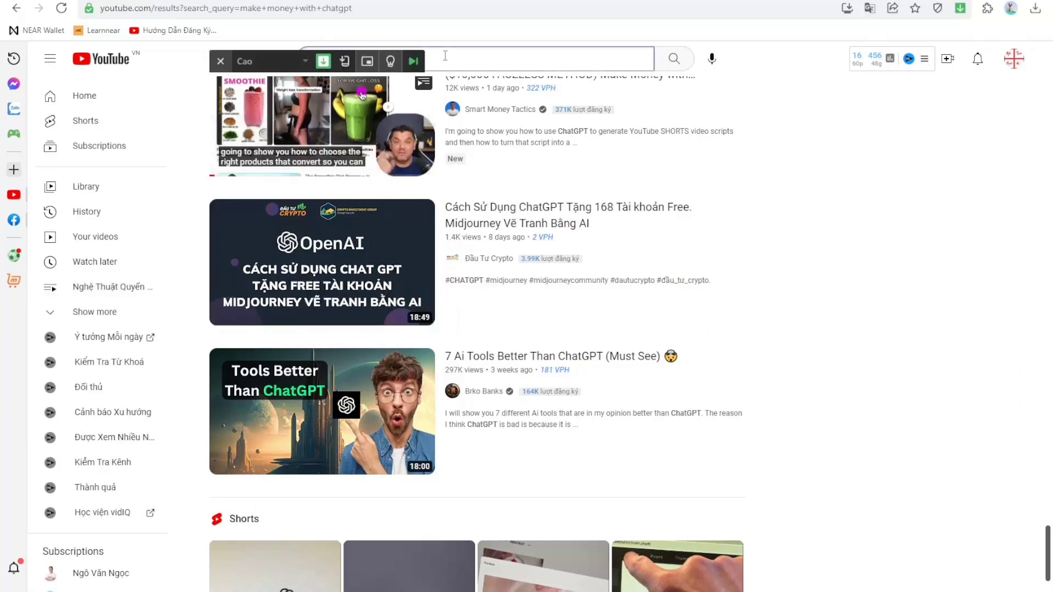
# Step: Switch to Google Translate and translate "cách nói chuyện thu hút" from Vietnamese into English
pyautogui.click(453, 60)
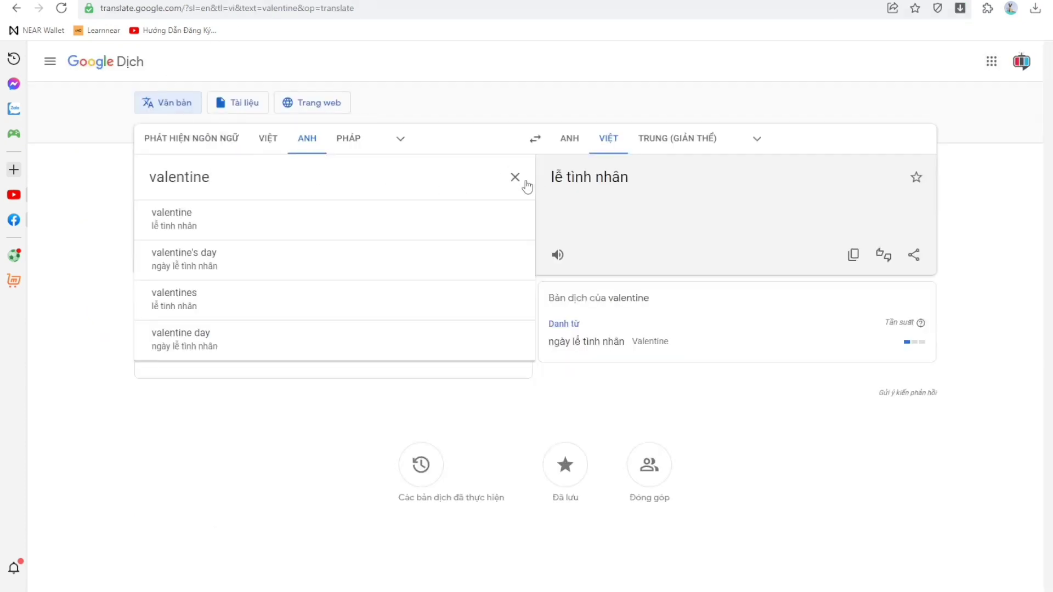
pyautogui.click(518, 177)
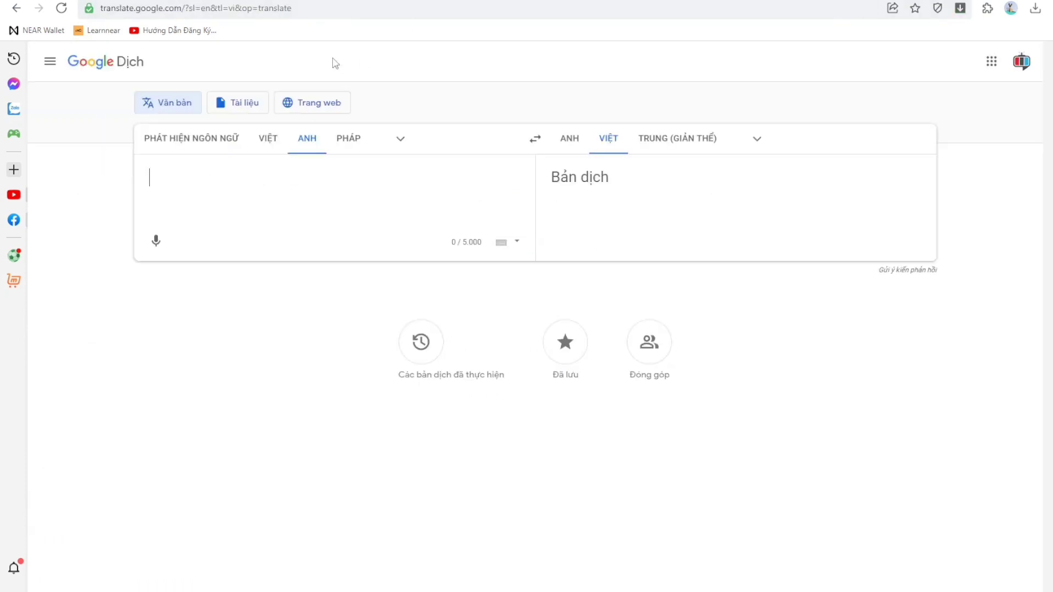
pyautogui.write('cách nói chuyện thu hút')
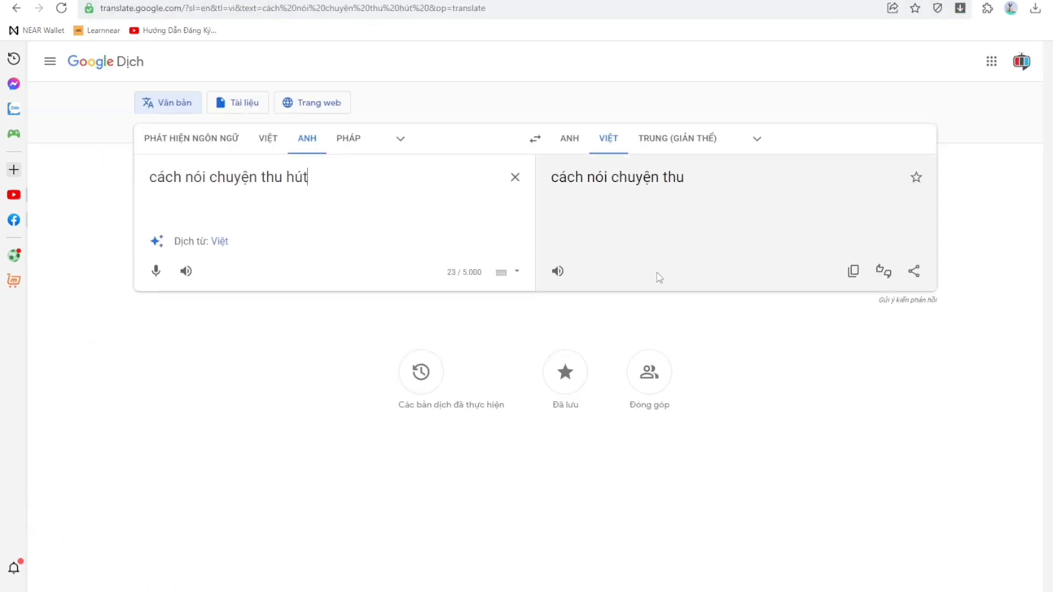
pyautogui.click(267, 143)
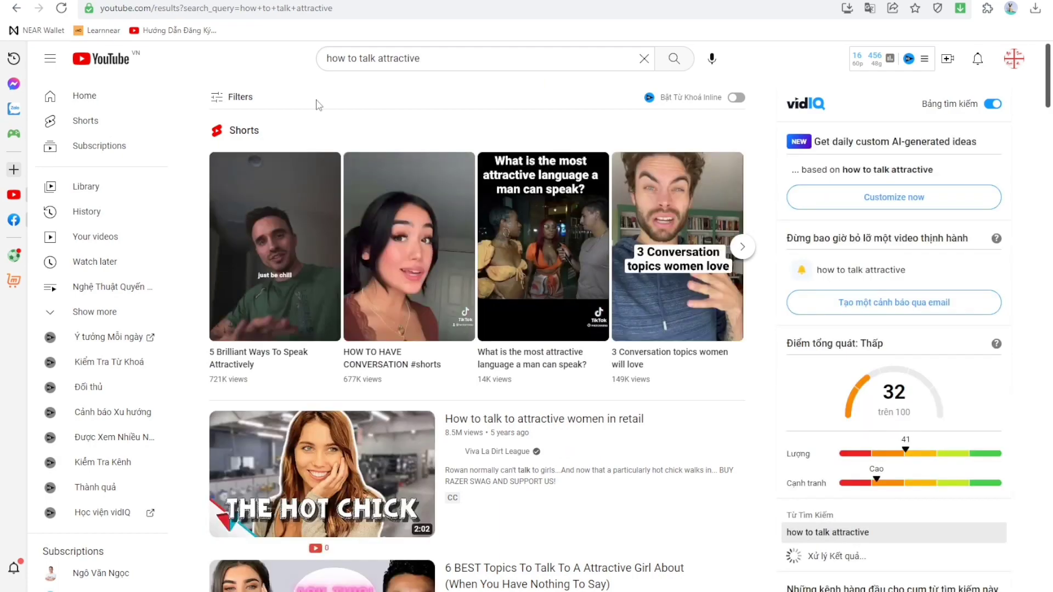
# Step: Browse the YouTube search results for "how to talk attractive"
pyautogui.scroll(-15, 315, 115)
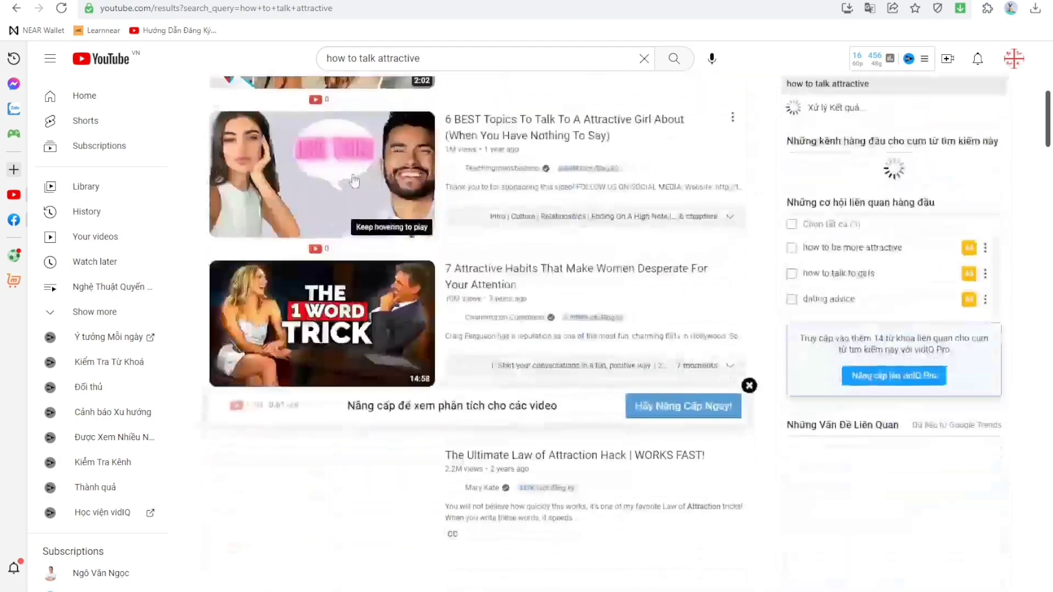
pyautogui.scroll(-7, 362, 184)
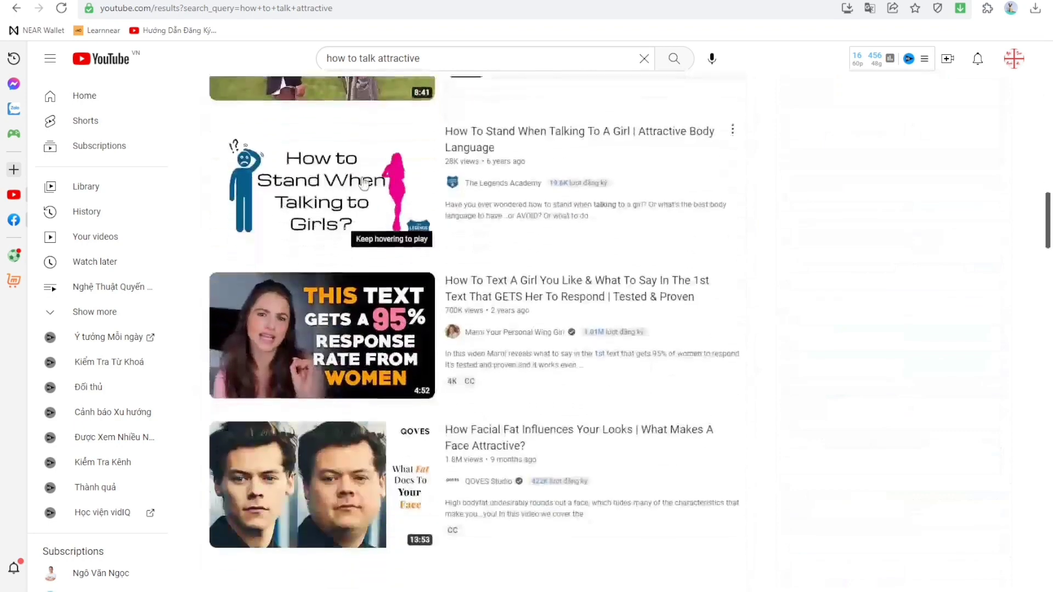
pyautogui.scroll(-11, 372, 194)
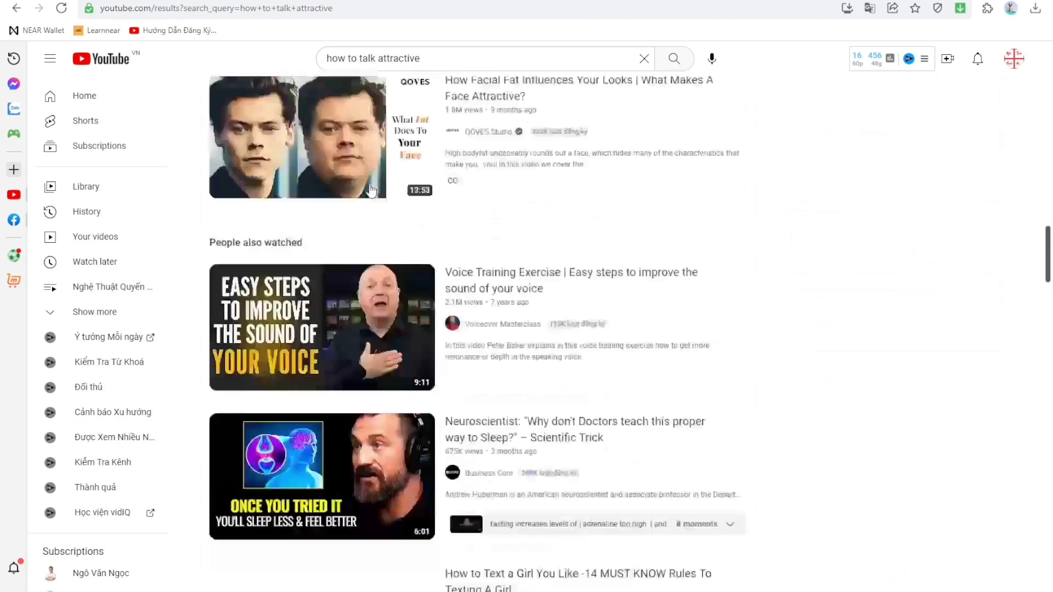
pyautogui.scroll(-11, 371, 189)
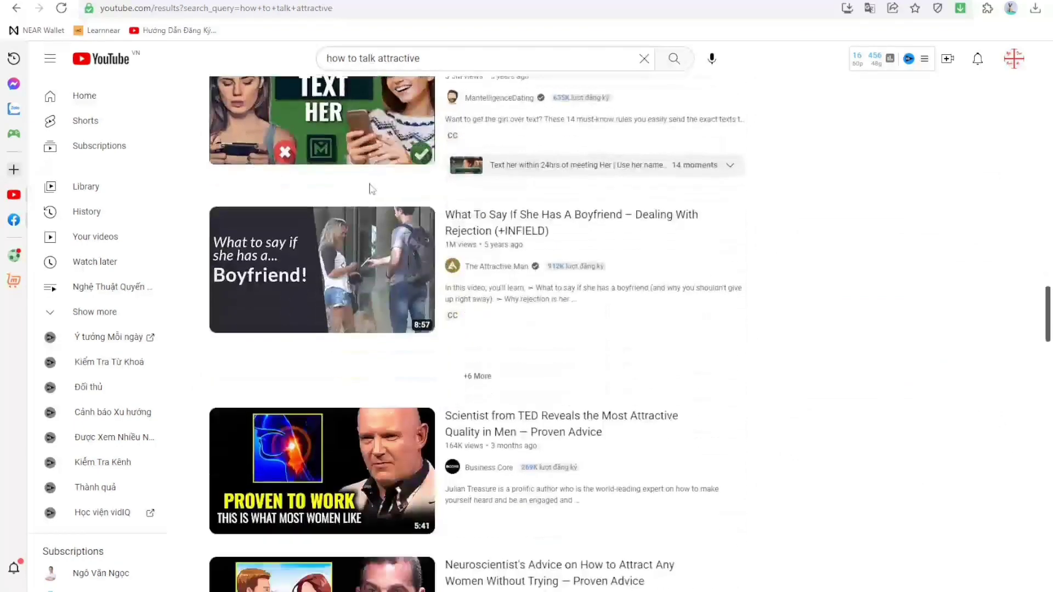
pyautogui.scroll(-3, 372, 189)
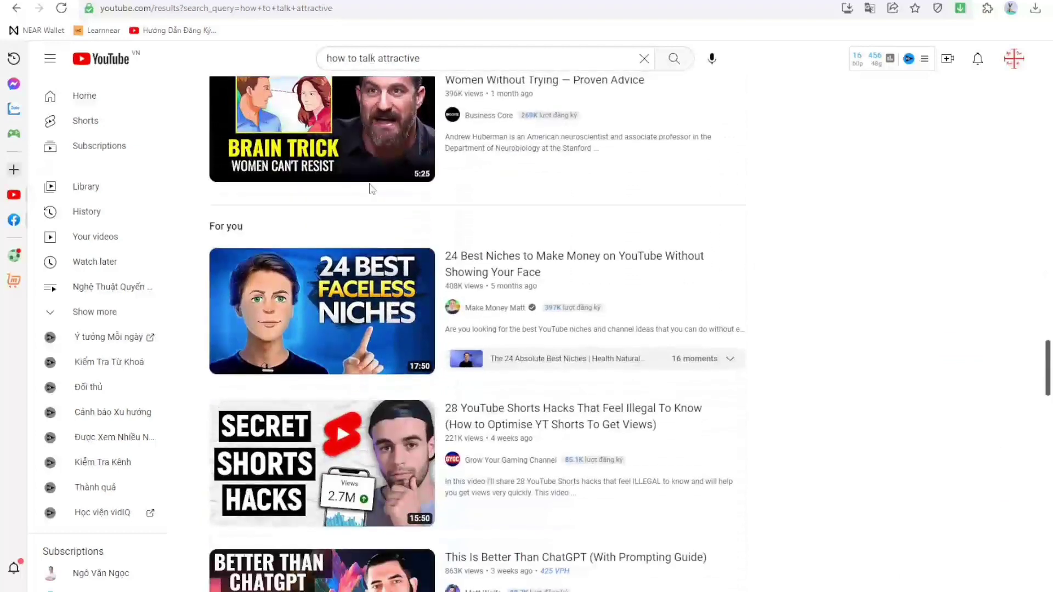
pyautogui.hotkey('alt', 'Left')
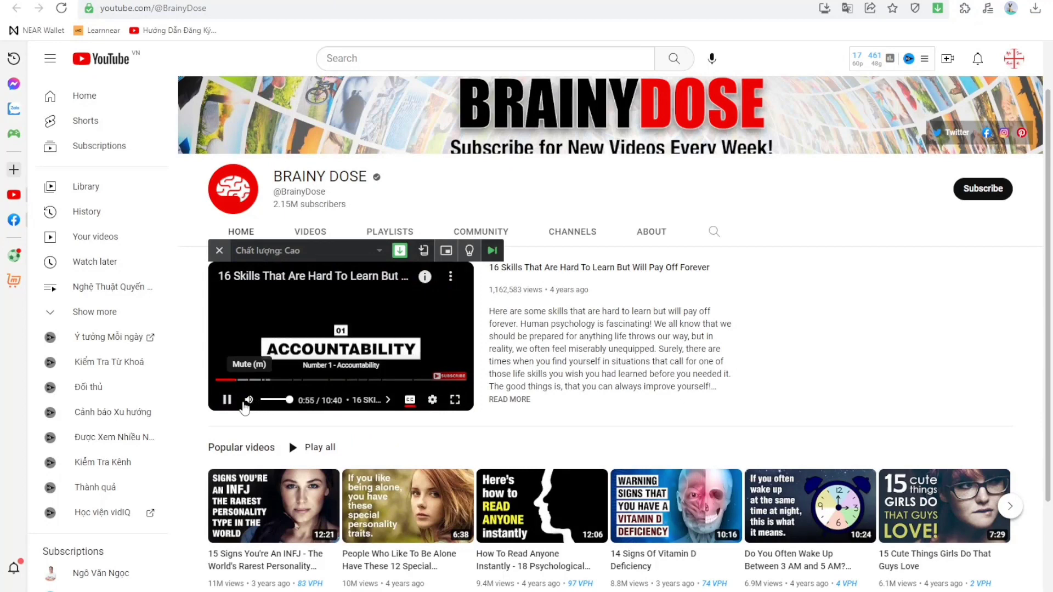
# Step: On the BRAINY DOSE channel home page, examine the featured video "16 Skills That Are Hard To Learn But Will Pay Off Forever" and its timeline
pyautogui.moveTo(241, 380); pyautogui.dragTo(220, 382)
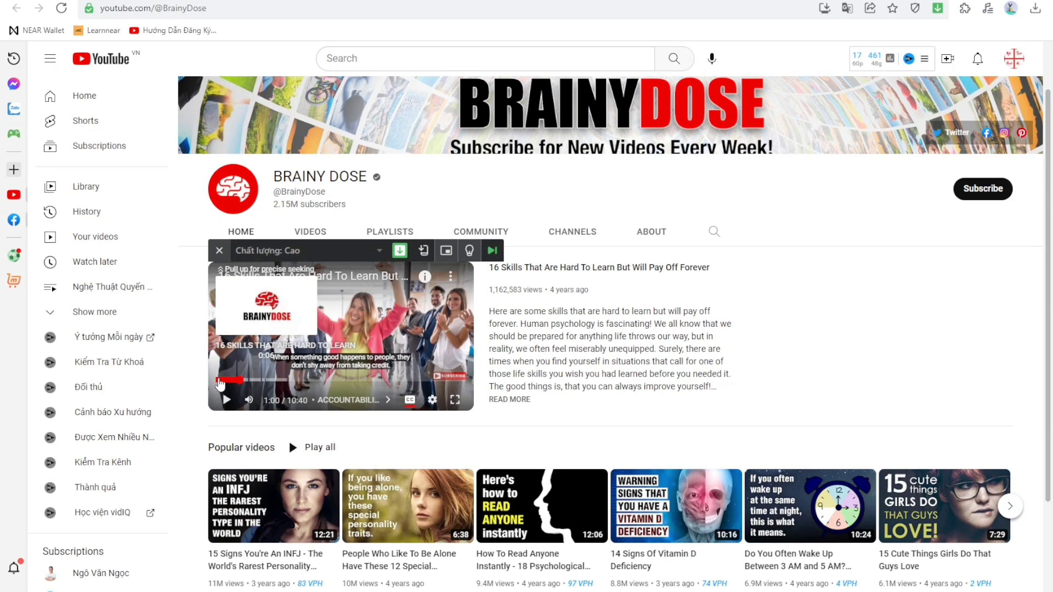
pyautogui.moveTo(228, 382); pyautogui.dragTo(324, 384)
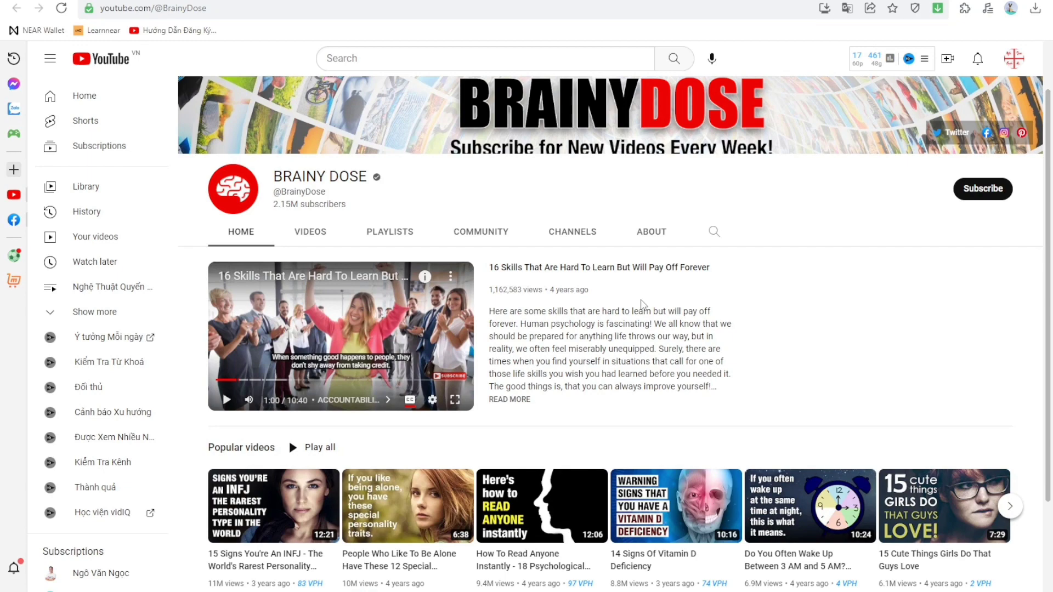
pyautogui.scroll(-3, 454, 467)
pyautogui.scroll(2, 414, 442)
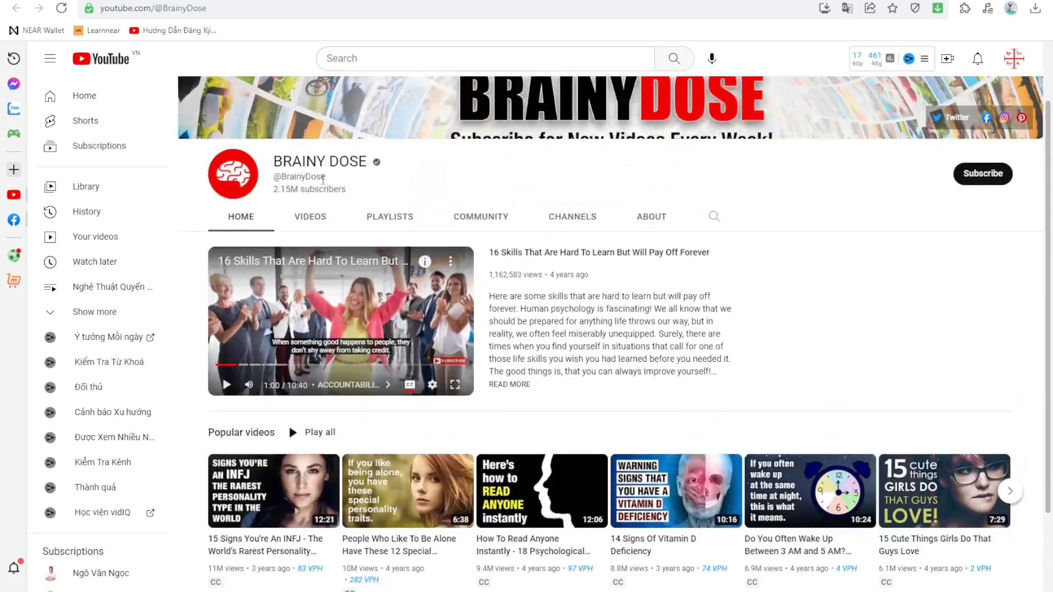
# Step: Open the BRAINY DOSE channel's list of recently uploaded videos and browse it
pyautogui.click(322, 212)
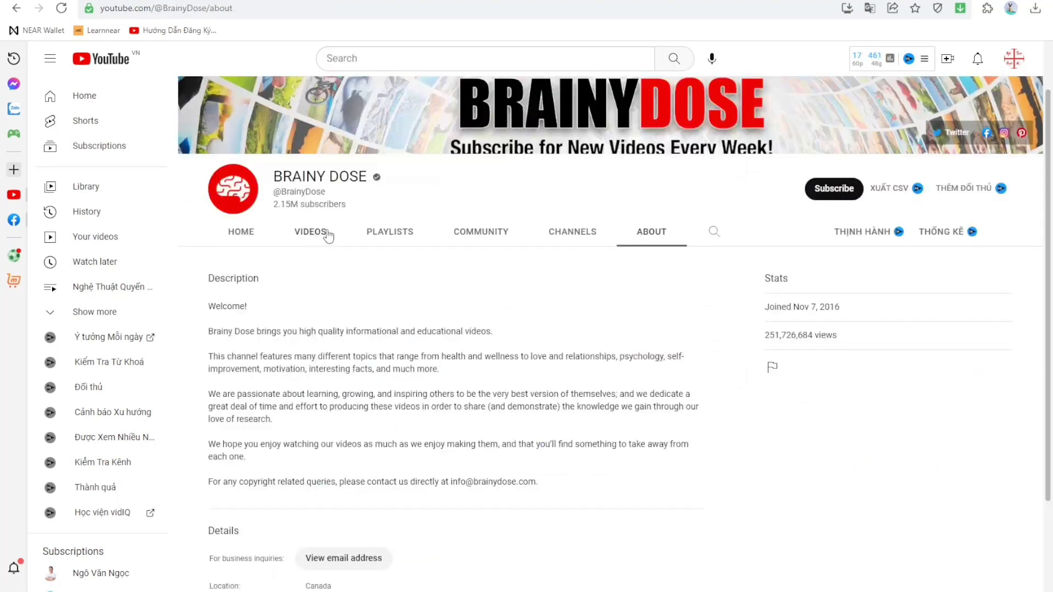
pyautogui.click(309, 232)
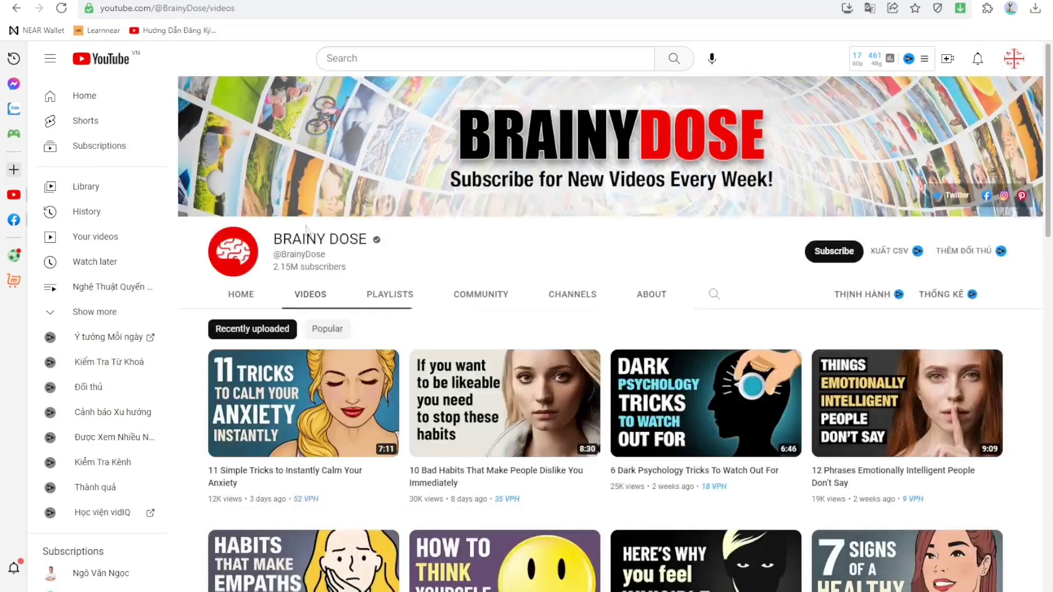
pyautogui.moveTo(740, 438)
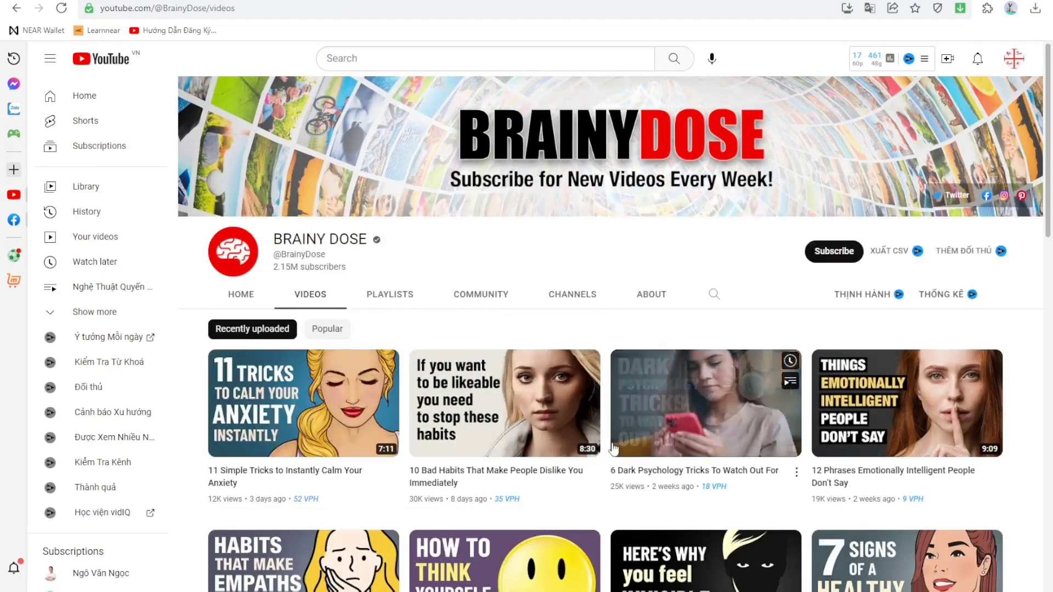
pyautogui.scroll(-3, 740, 437)
pyautogui.scroll(3, 491, 256)
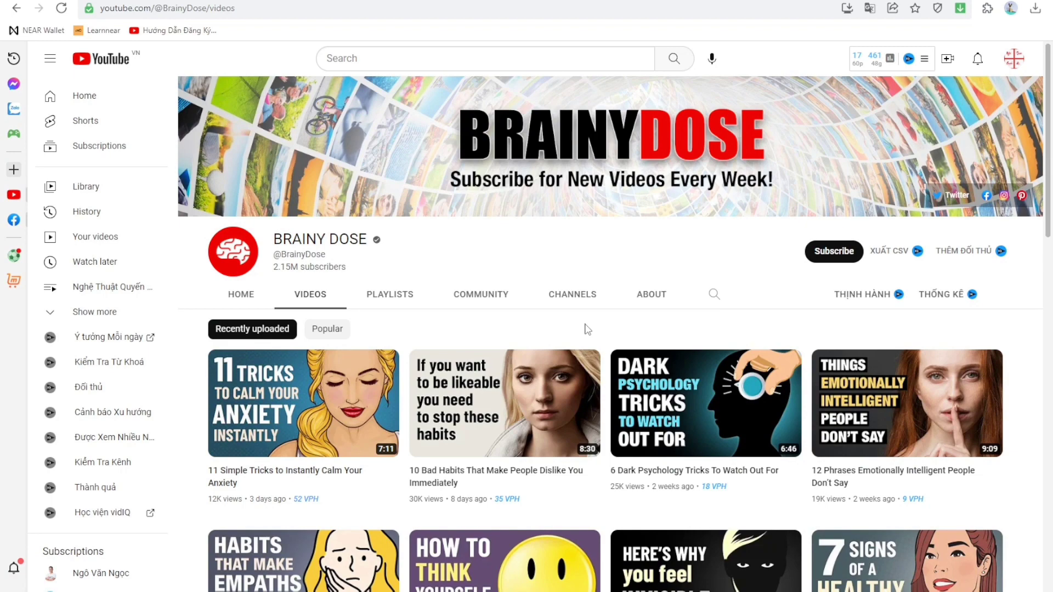
# Step: Open the BRAINY DOSE channel's About page and examine its join date and total view count
pyautogui.click(646, 299)
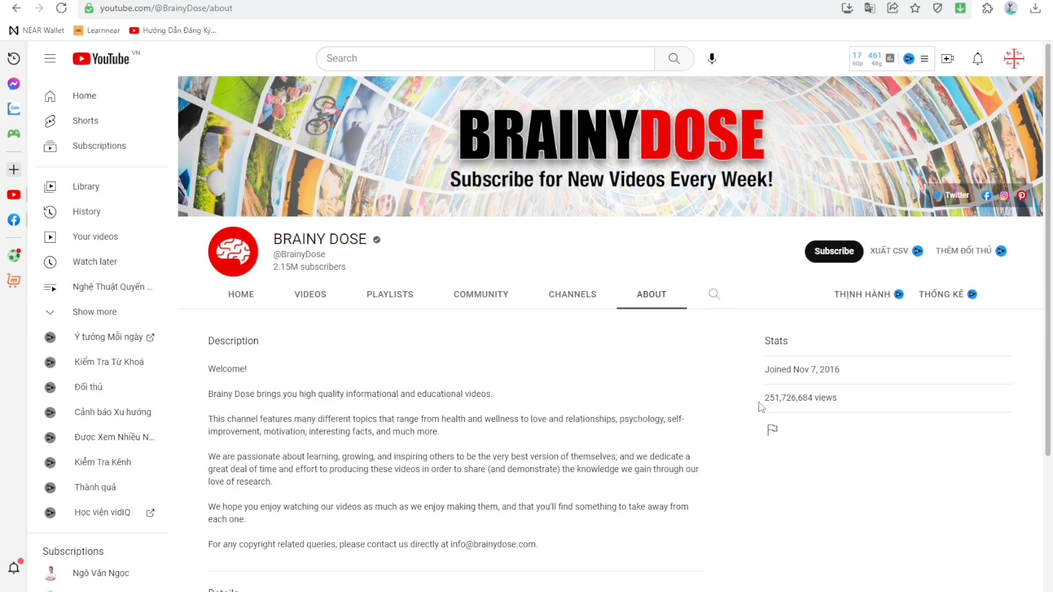
pyautogui.moveTo(767, 403); pyautogui.dragTo(771, 399)
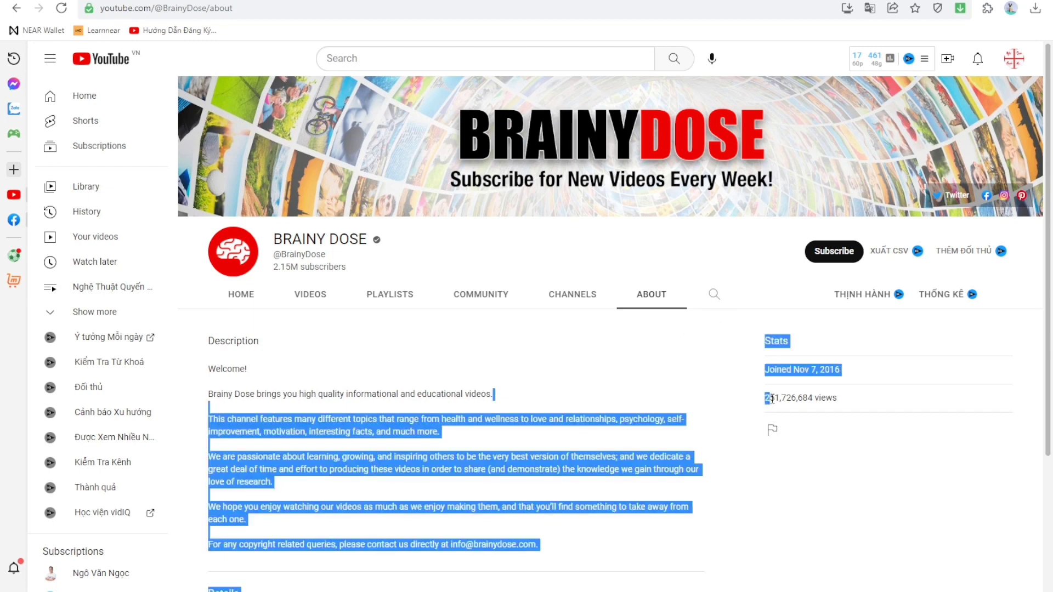
pyautogui.click(705, 268)
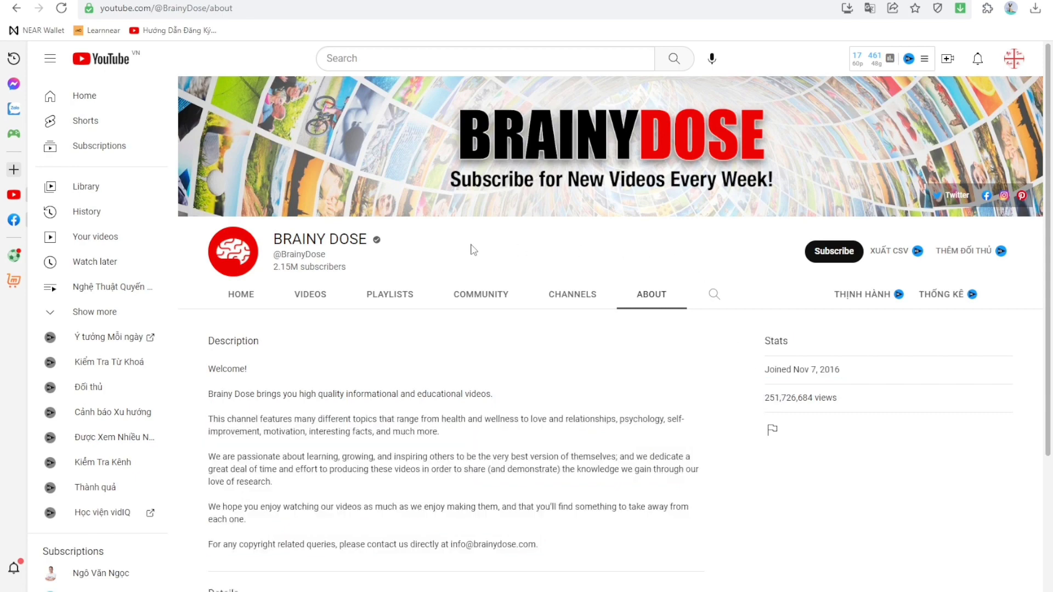
# Step: Return to the BRAINY DOSE channel's videos, sort them by Popular and browse the list
pyautogui.click(310, 294)
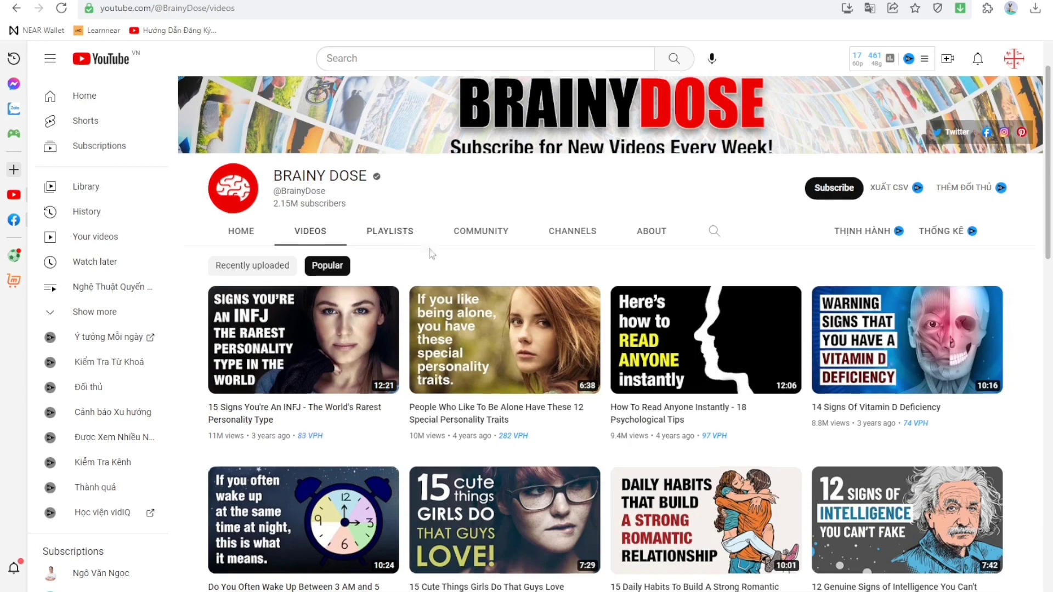
pyautogui.scroll(-3, 422, 253)
pyautogui.scroll(4, 432, 267)
pyautogui.scroll(-1, 432, 267)
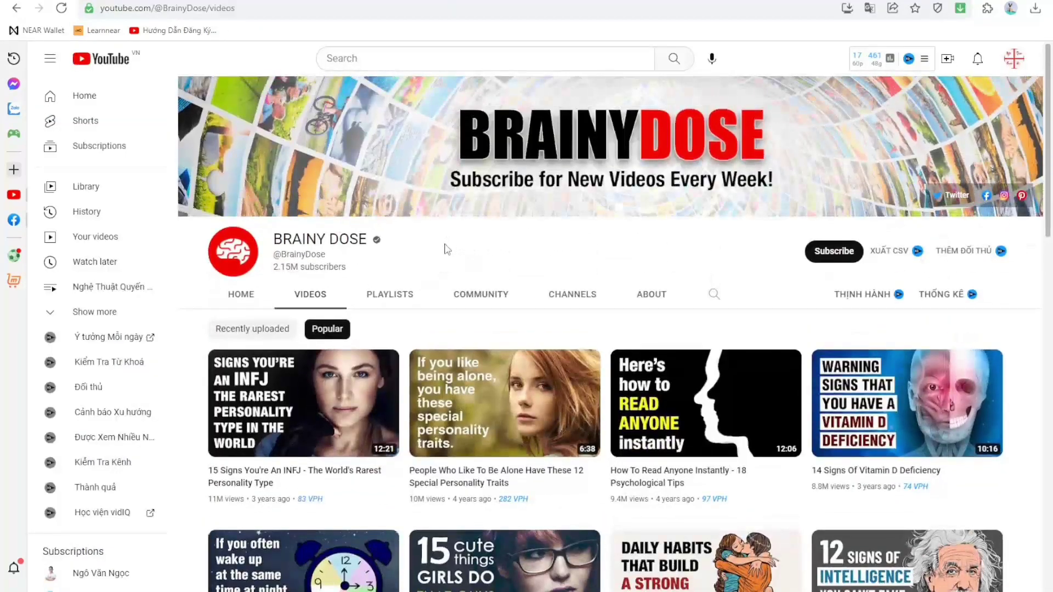
pyautogui.scroll(-1, 446, 248)
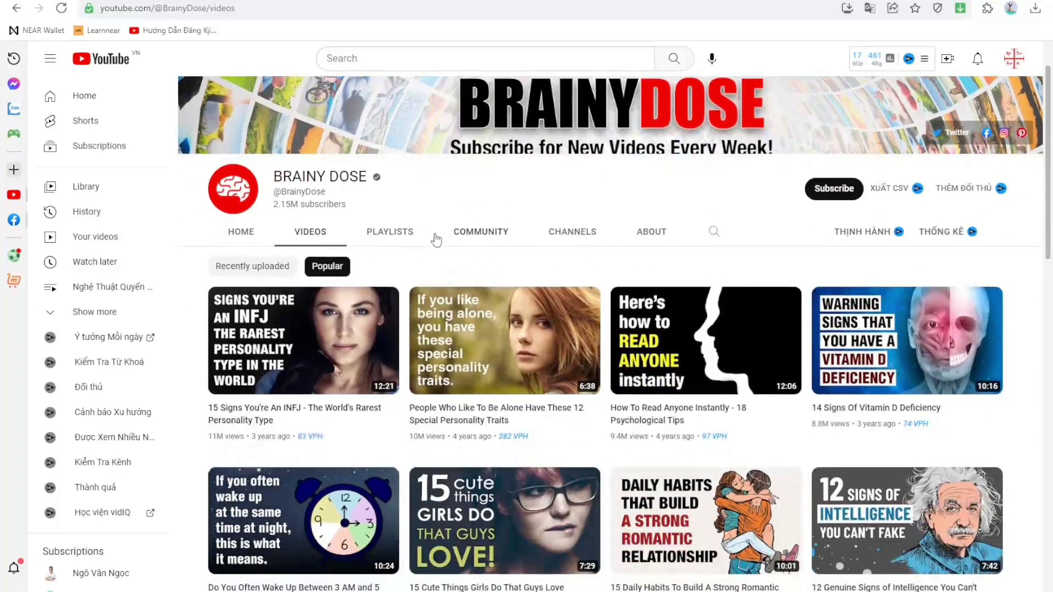
pyautogui.scroll(1, 437, 239)
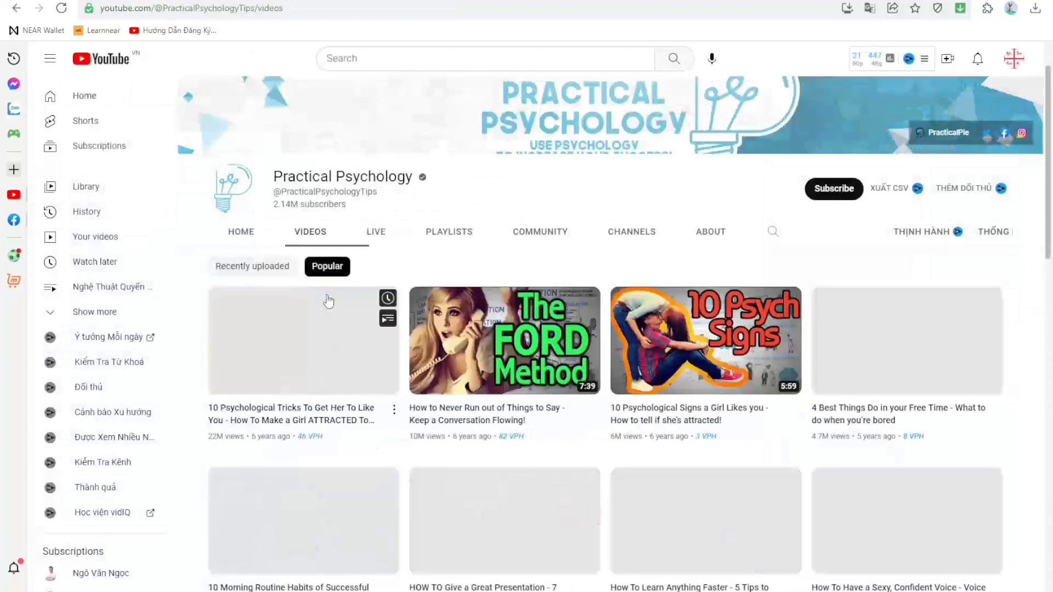
# Step: Browse the most popular videos on the Practical Psychology channel
pyautogui.scroll(-2, 328, 301)
pyautogui.scroll(1, 323, 294)
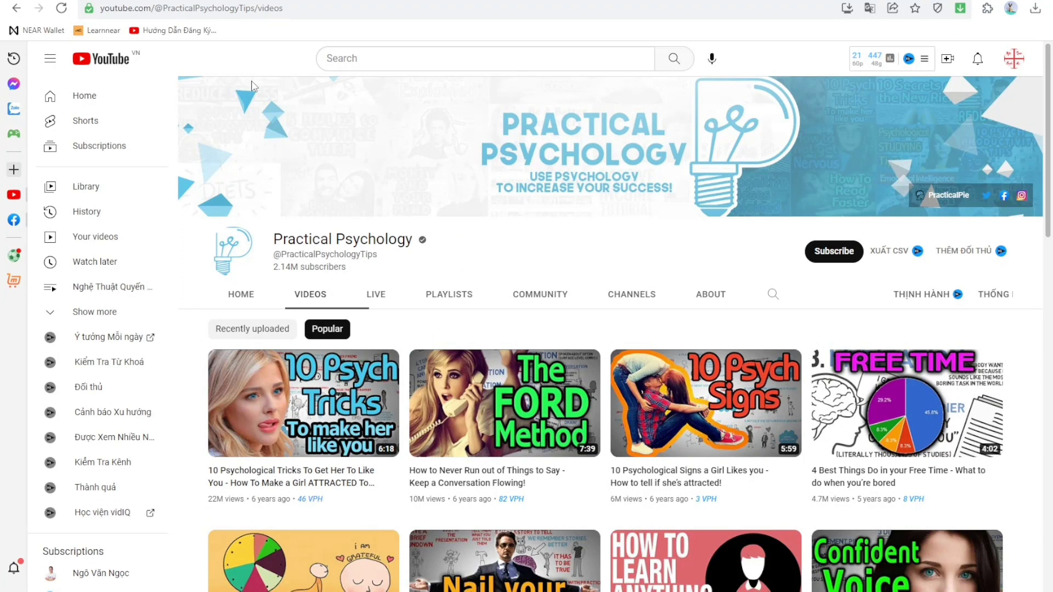
# Step: Return to the YouTube results for "personal development", enter "văn hóa du lịch" as the search text and copy it
pyautogui.click(224, 1)
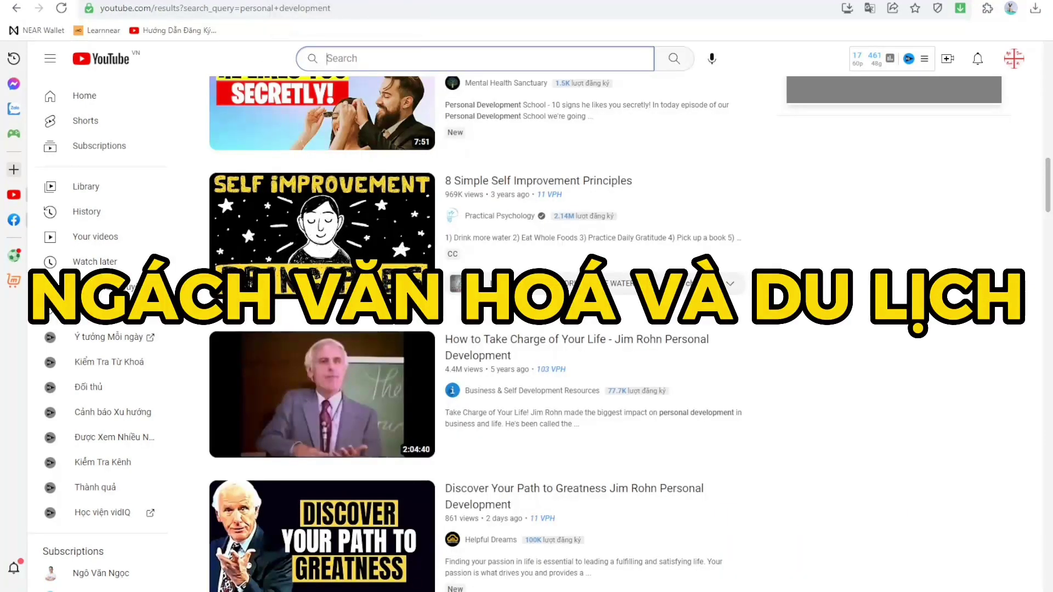
pyautogui.write('văn hóa')
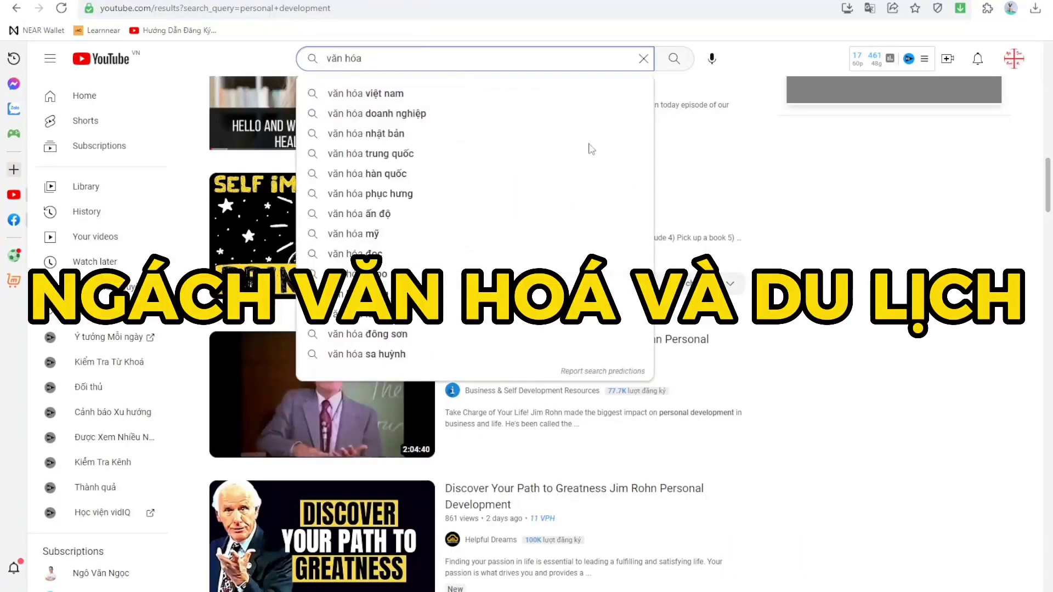
pyautogui.write(' du lịch')
pyautogui.hotkey('ctrl', 'a')
pyautogui.hotkey('ctrl', 'c')
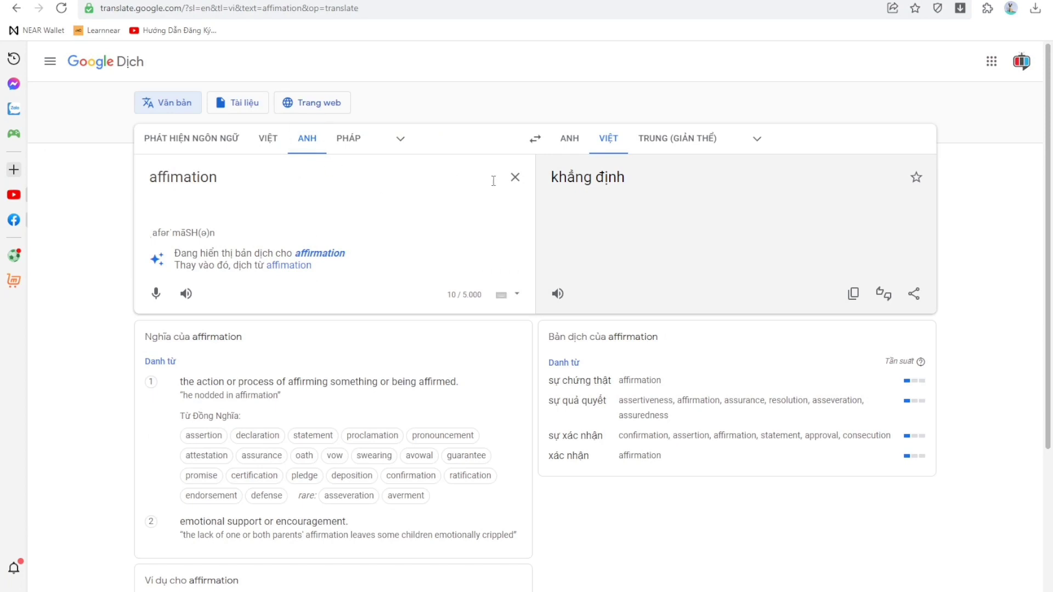
# Step: Switch to Google Translate, replace the source text with "văn hóa du lịch" and set the source language to Vietnamese
pyautogui.click(516, 178)
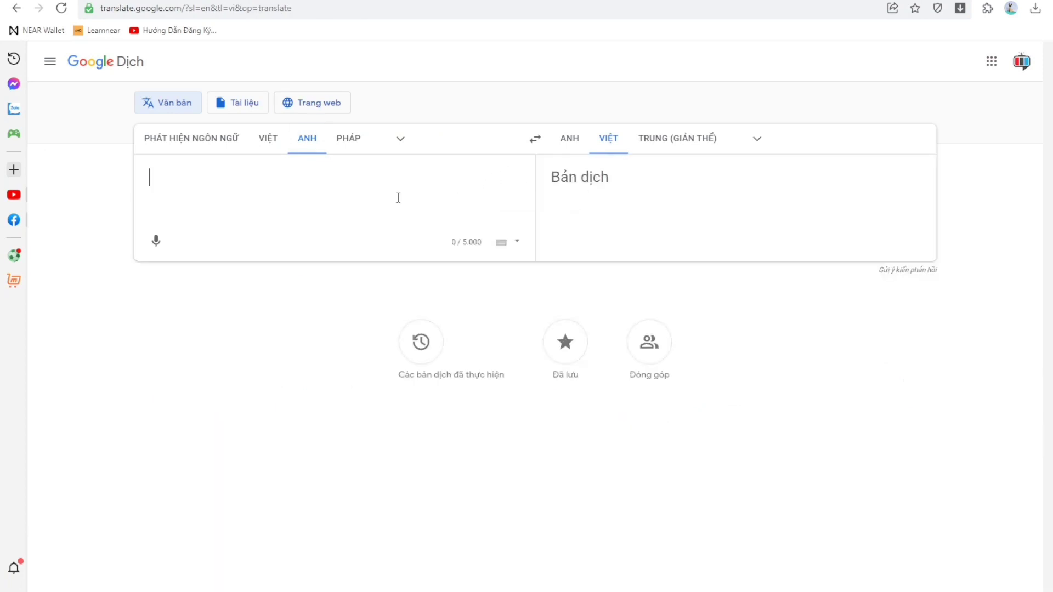
pyautogui.hotkey('ctrl', 'v')
pyautogui.press('Return')
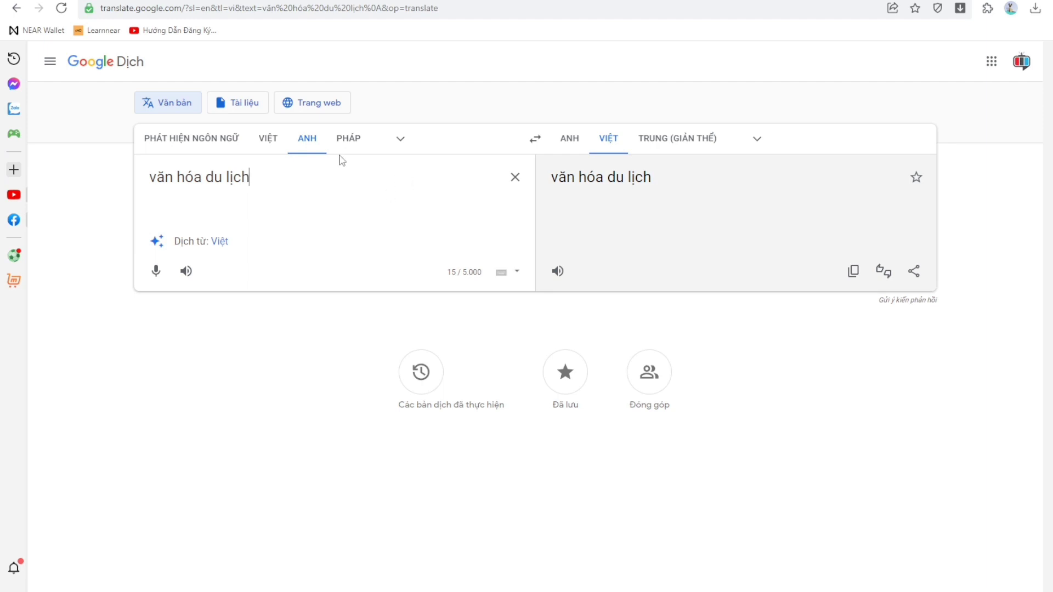
pyautogui.click(268, 138)
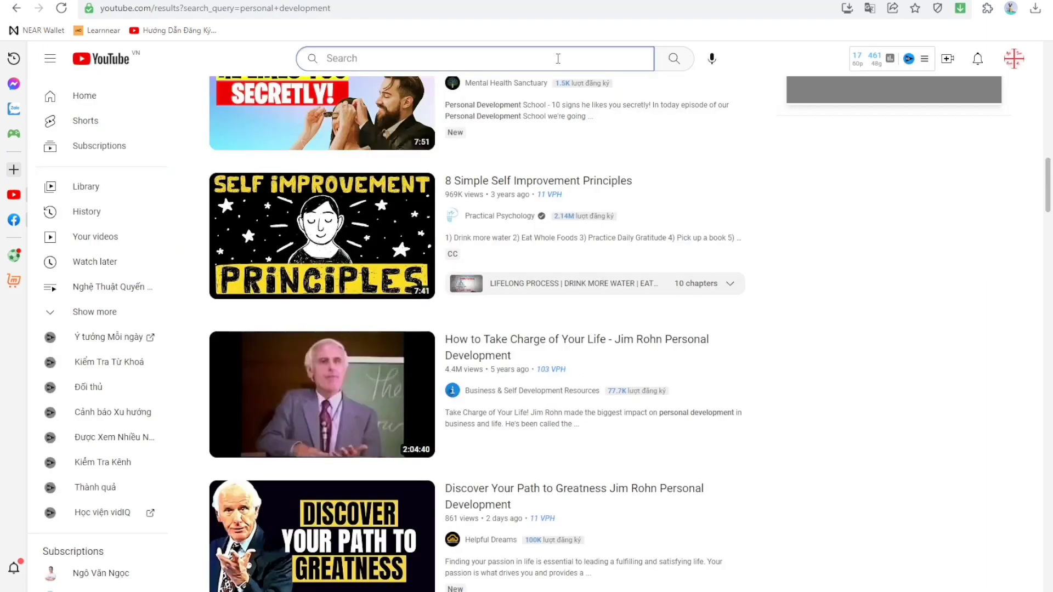
# Step: Search YouTube for "5 most beautiful places in Asia" and open the touropia channel from the first result
pyautogui.write('5 most beautiful places in Asia')
pyautogui.press('Return')
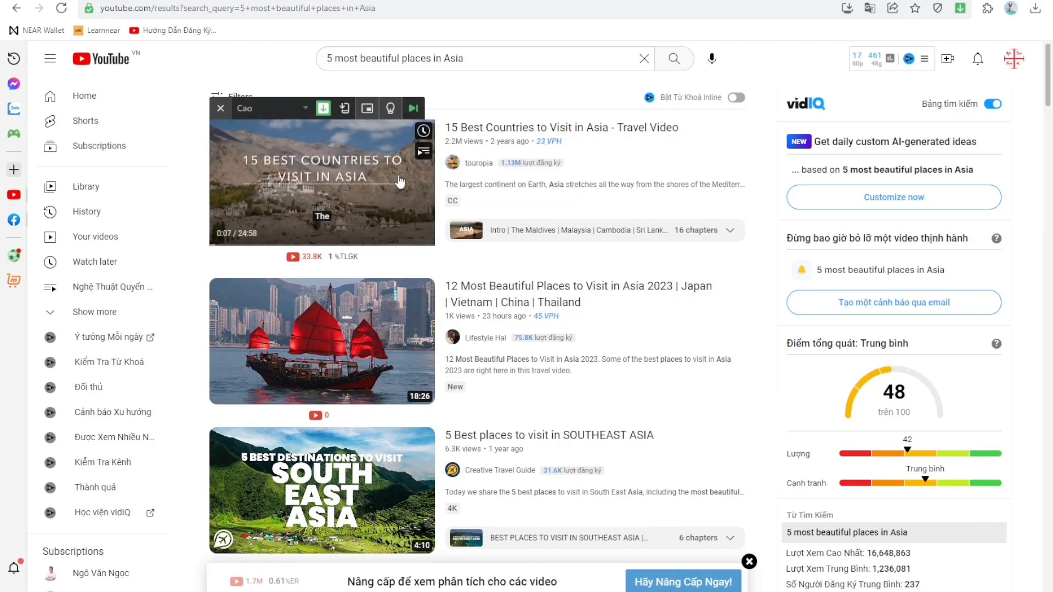
pyautogui.rightClick(467, 163)
pyautogui.click(496, 170)
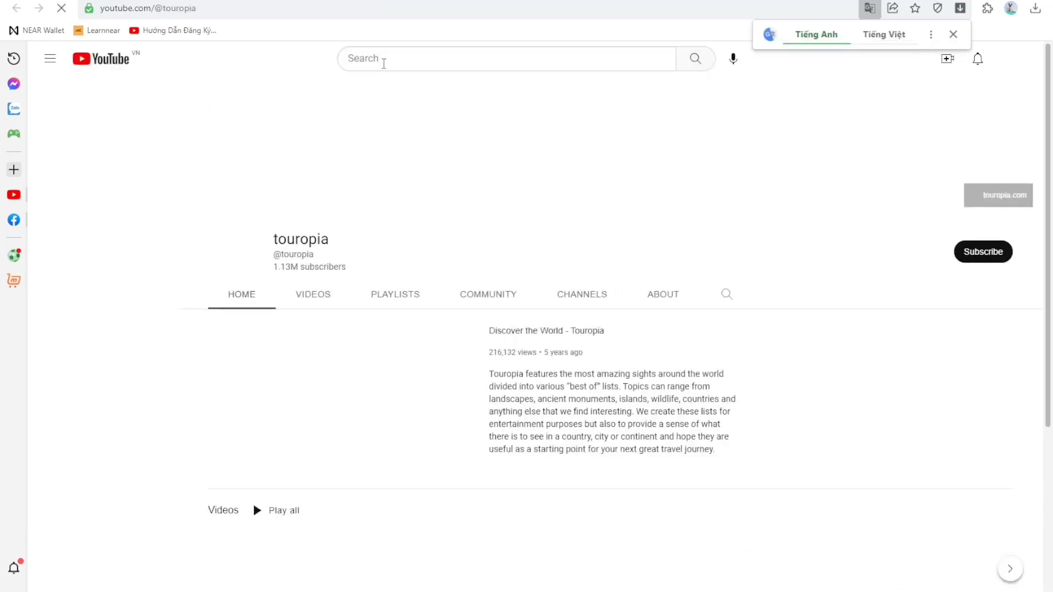
# Step: Open the touropia channel's video list, sort it by Popular and review the videos
pyautogui.click(310, 295)
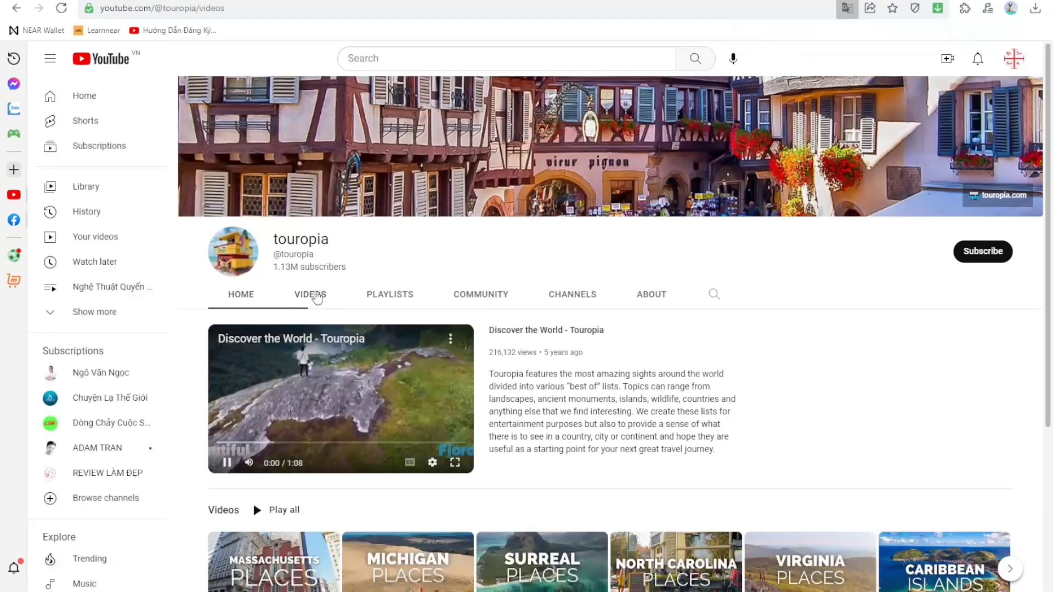
pyautogui.scroll(-2, 384, 307)
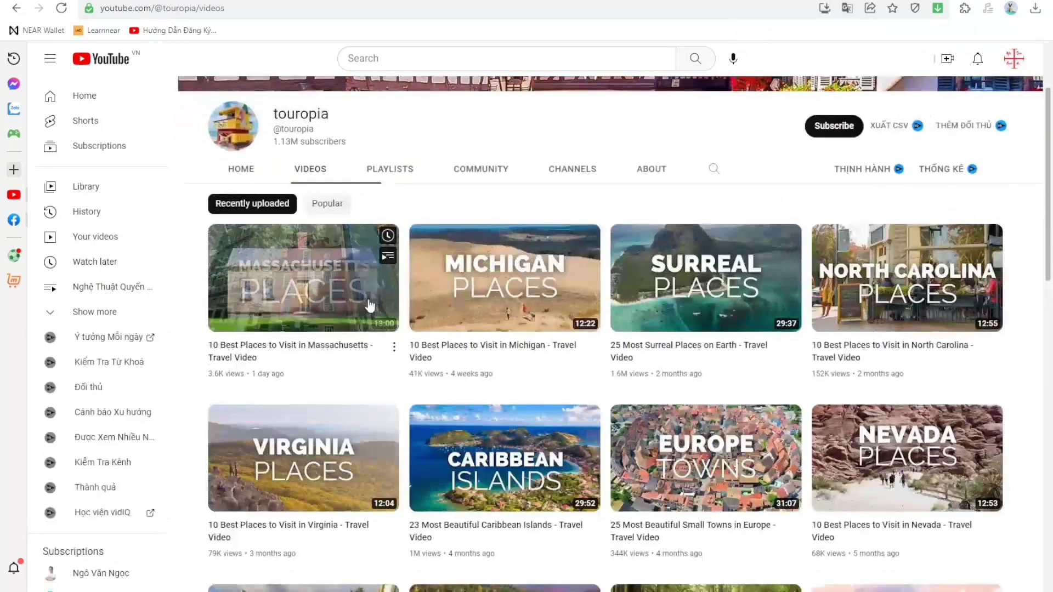
pyautogui.click(339, 209)
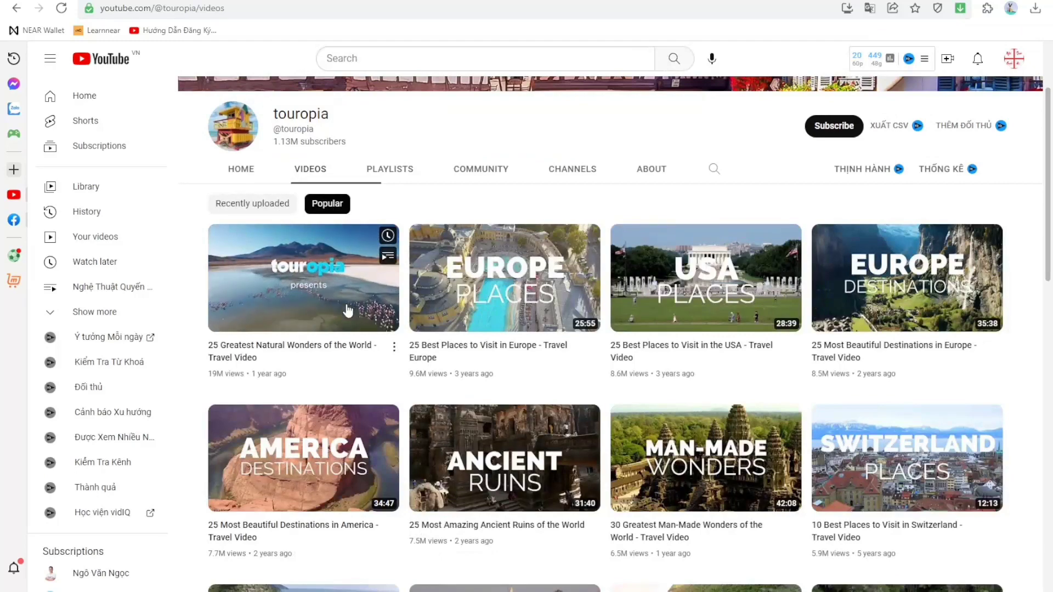
pyautogui.scroll(2, 505, 279)
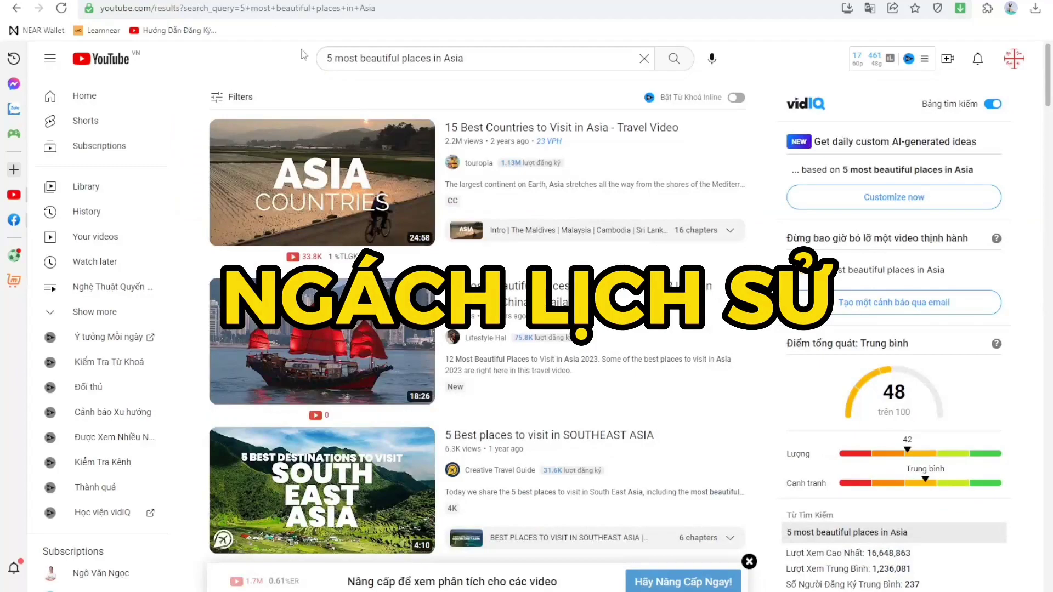
# Step: Skim the Asia travel results, search YouTube for "history about the world" and browse the history videos found
pyautogui.scroll(-9, 370, 243)
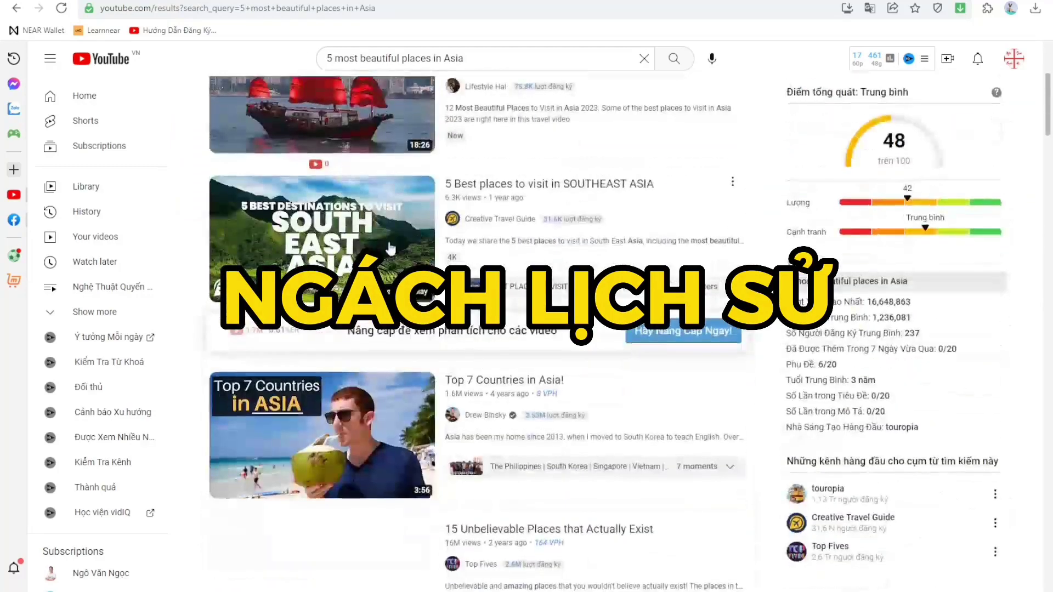
pyautogui.scroll(-11, 370, 243)
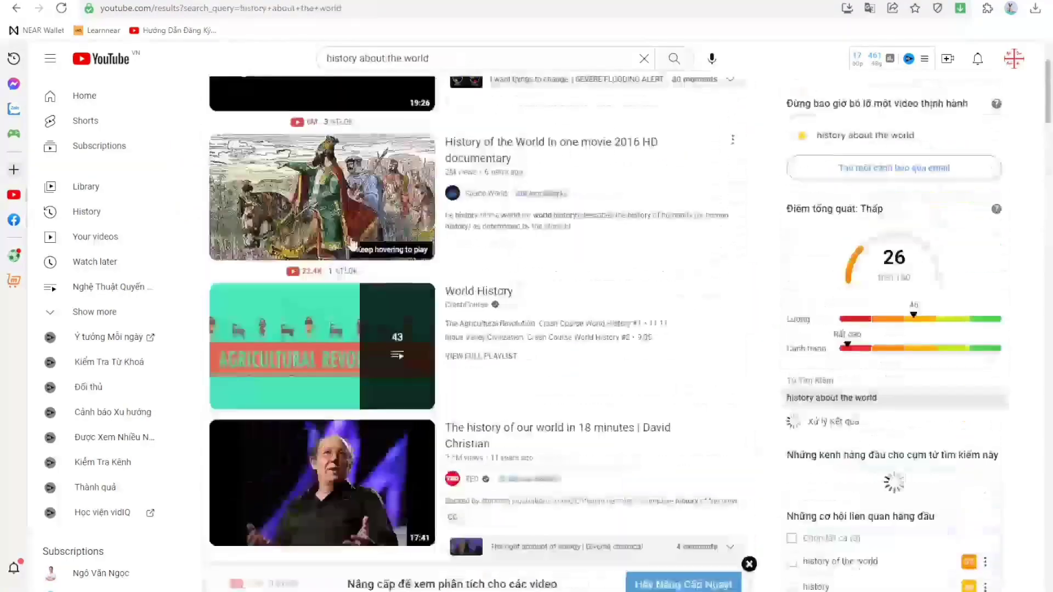
pyautogui.scroll(-5, 360, 237)
pyautogui.scroll(-3, 360, 237)
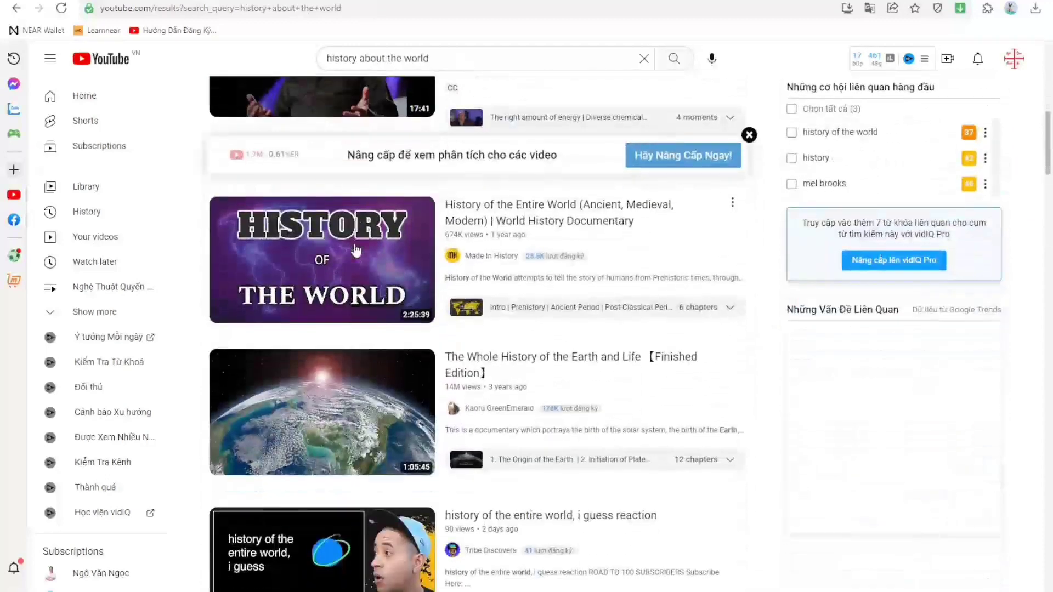
pyautogui.moveTo(429, 58); pyautogui.dragTo(388, 58)
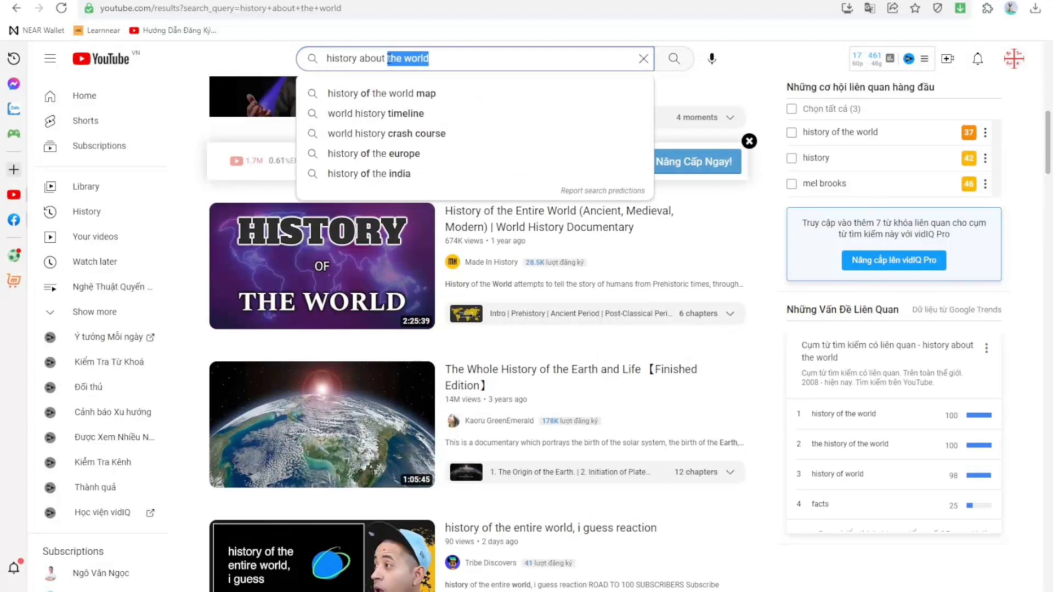
pyautogui.click(740, 64)
pyautogui.scroll(-3, 481, 263)
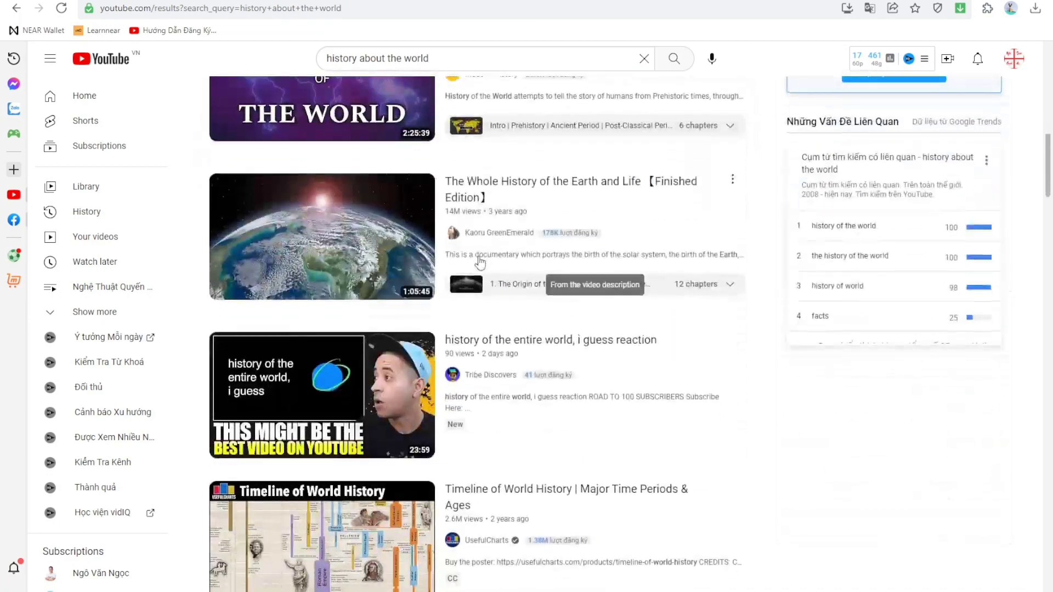
pyautogui.scroll(-9, 481, 263)
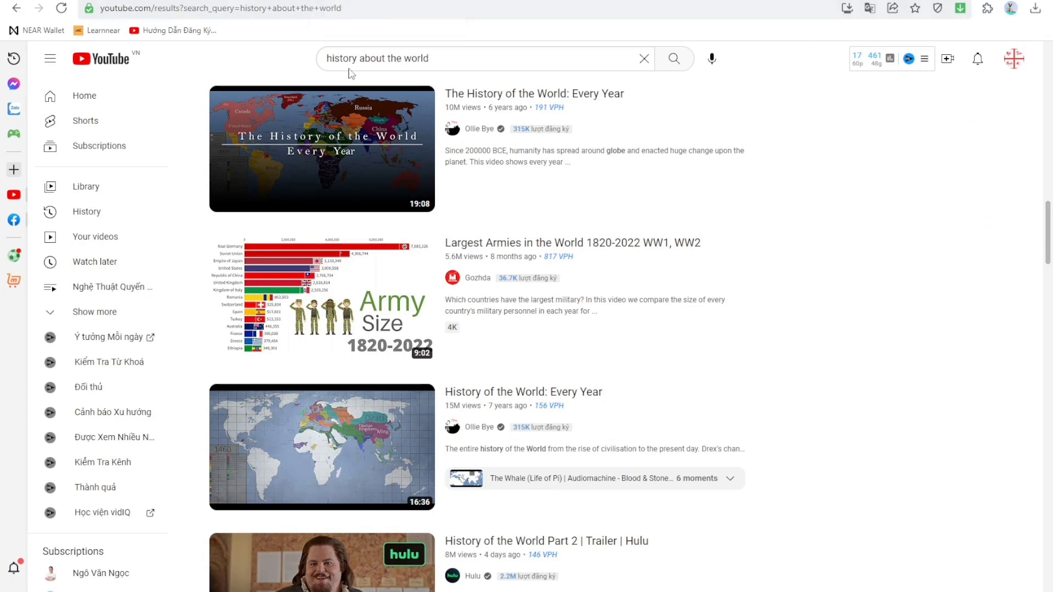
pyautogui.scroll(-1, 357, 242)
pyautogui.scroll(-10, 357, 242)
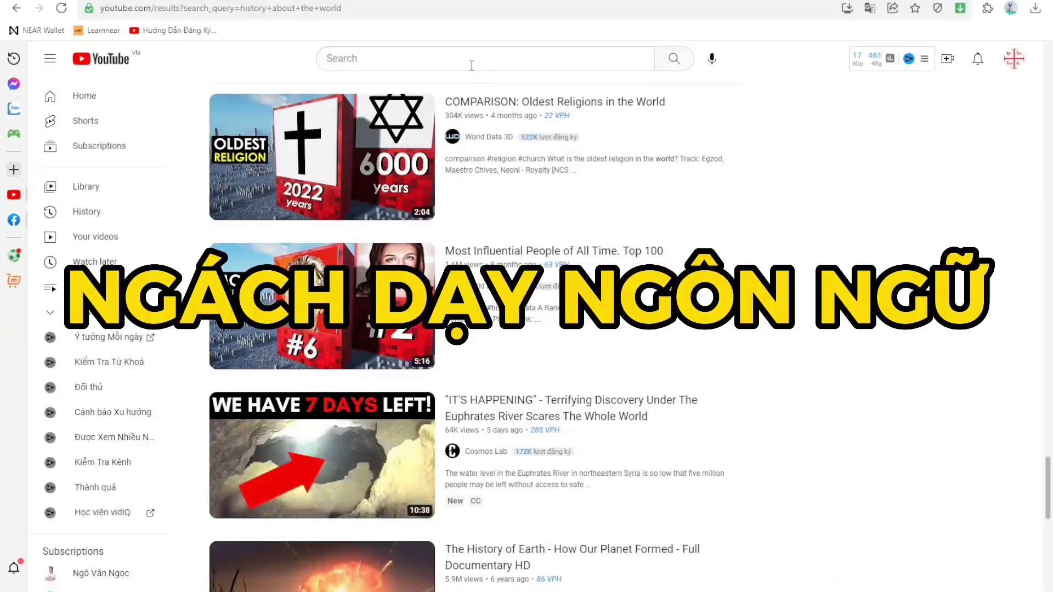
# Step: Search YouTube for "learn english through story" and browse the video results
pyautogui.click(471, 66)
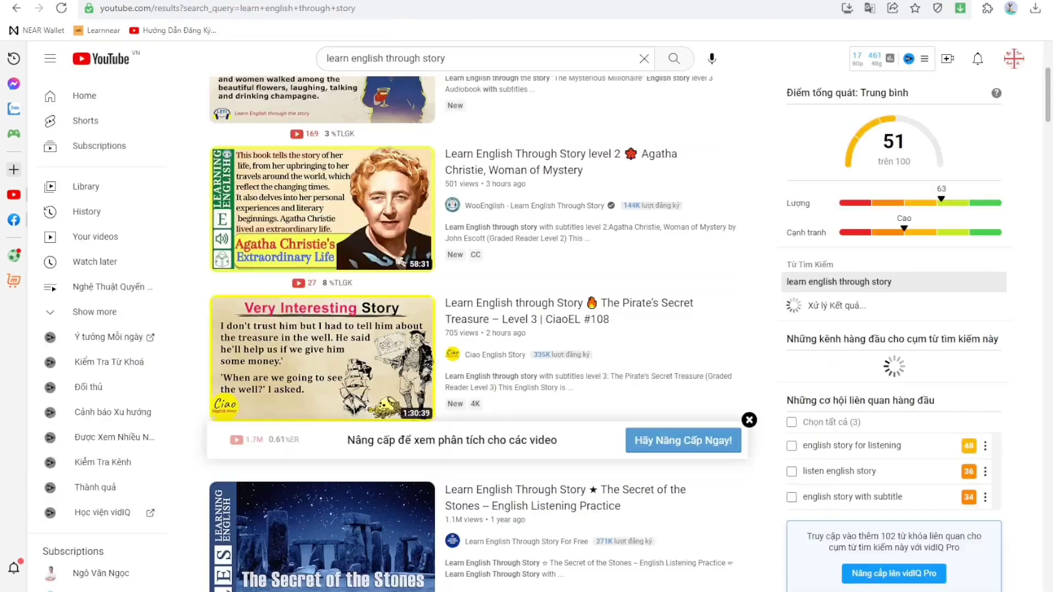
pyautogui.scroll(-2, 362, 252)
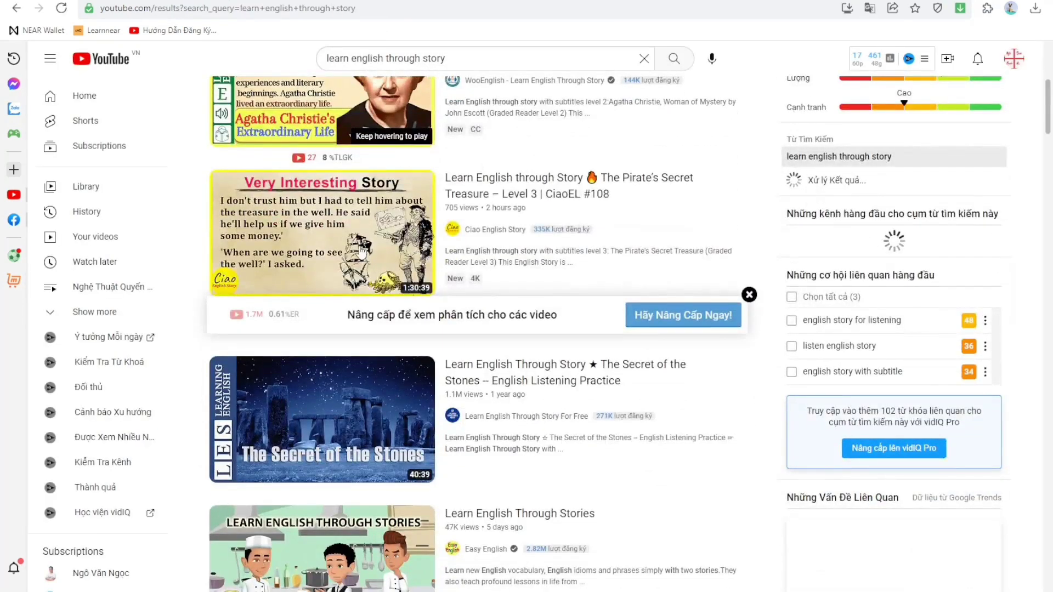
pyautogui.scroll(-4, 362, 253)
pyautogui.scroll(-2, 363, 252)
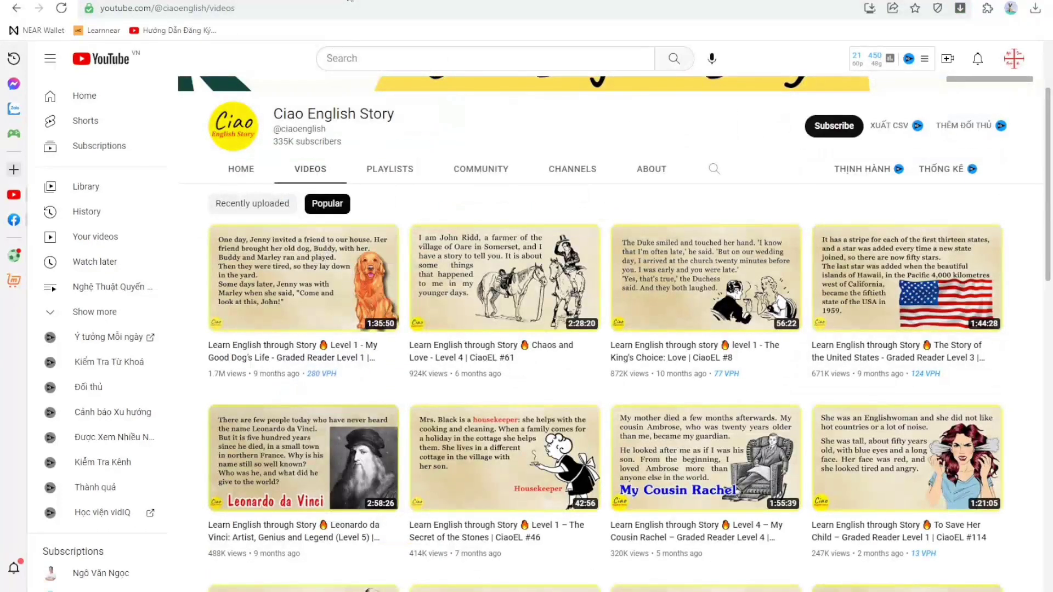
# Step: Glance at the ChatGPT conversation, return to YouTube and browse the Ciao English Story channel's most popular videos
pyautogui.click(350, 1)
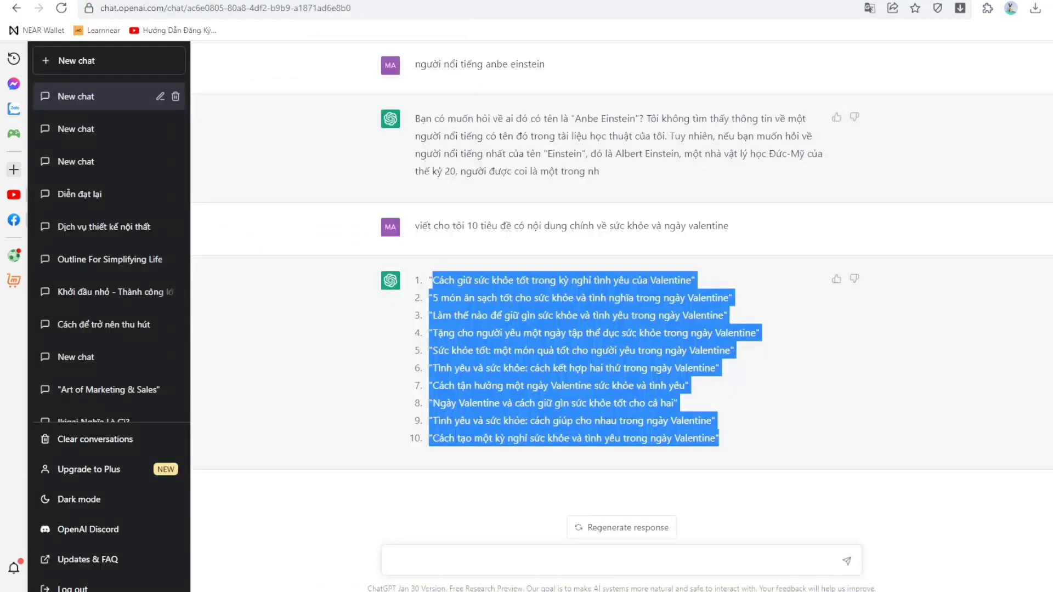
pyautogui.click(276, 1)
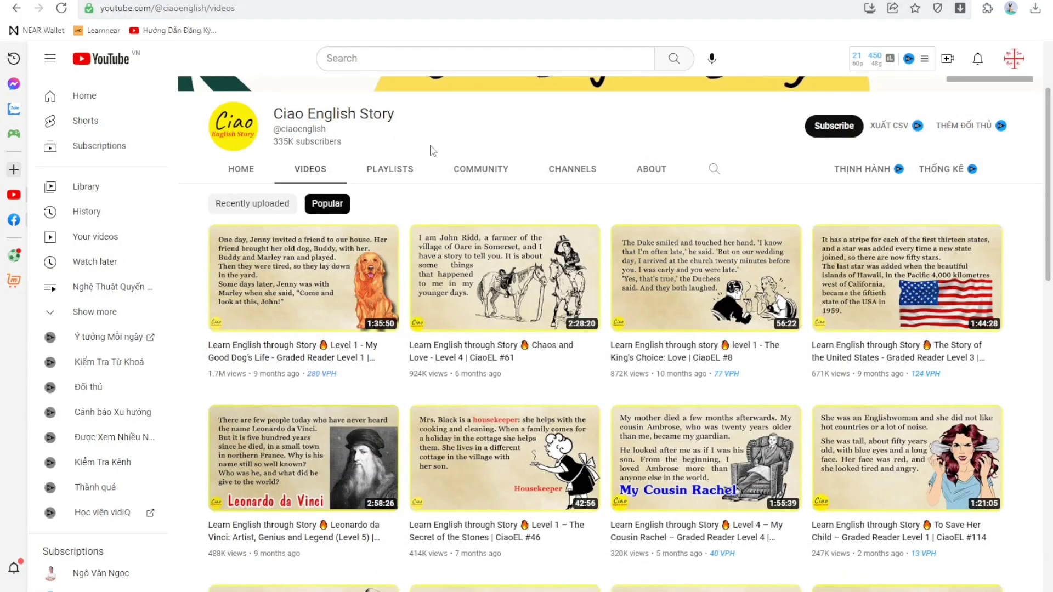
pyautogui.scroll(3, 381, 132)
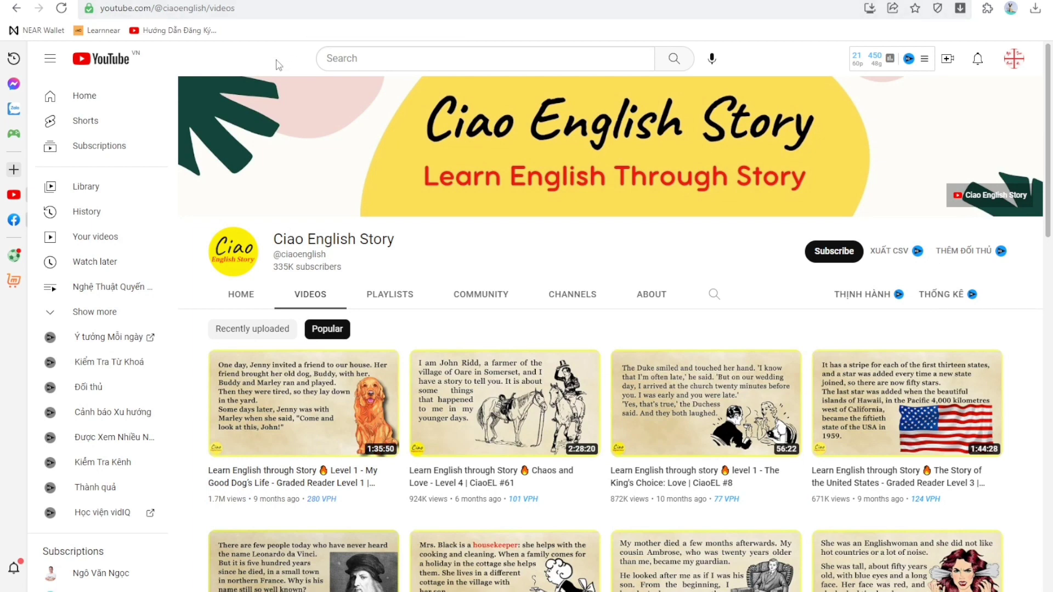
pyautogui.scroll(-1, 275, 83)
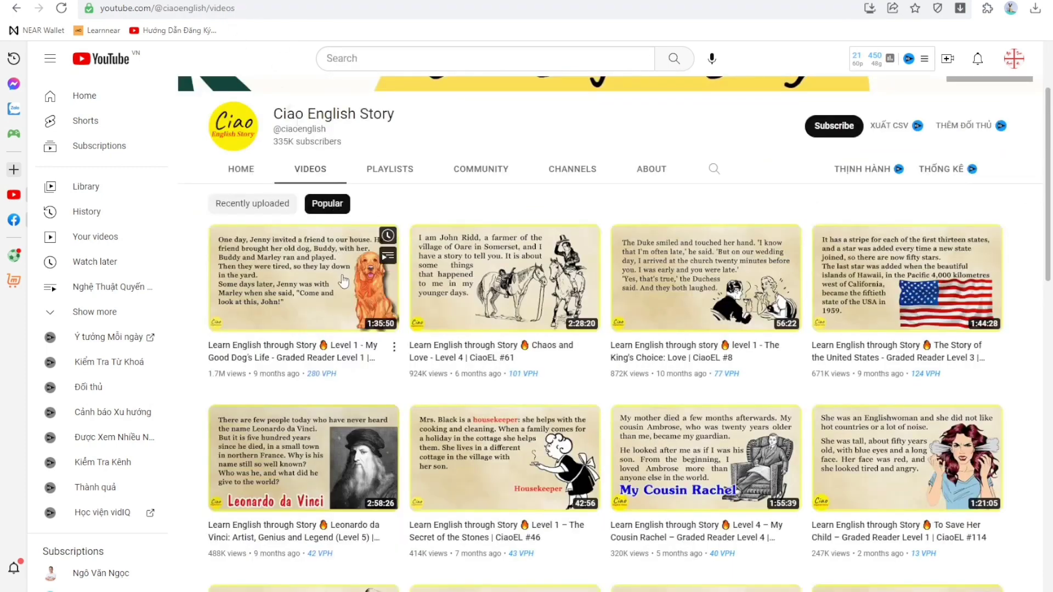
pyautogui.scroll(1, 422, 259)
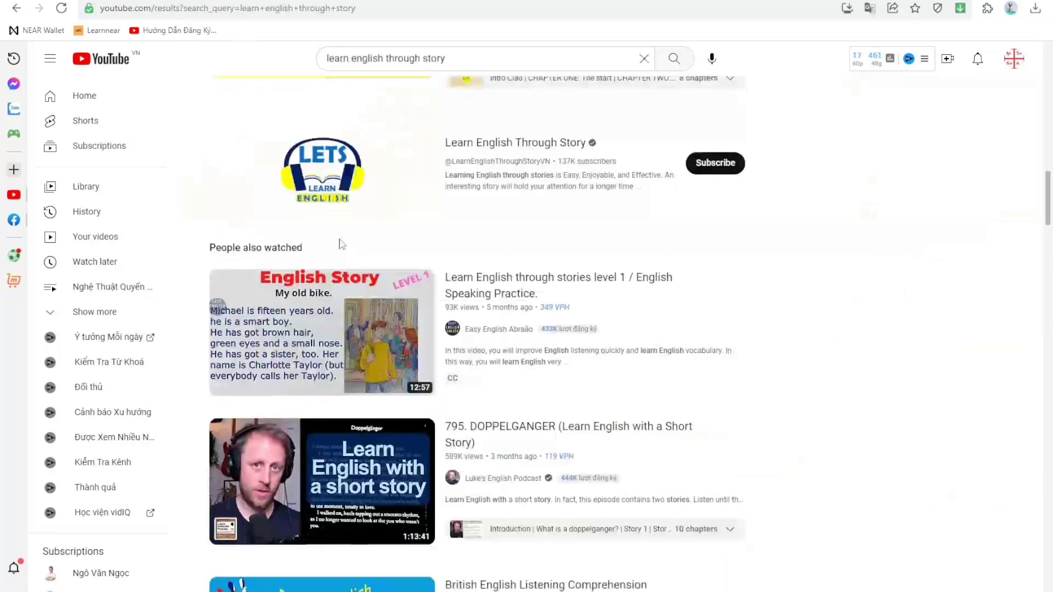
# Step: Browse the "learn english through story" results, glance at the ChatGPT conversation and Ciao English Story channel, and return to the results
pyautogui.scroll(-2, 340, 243)
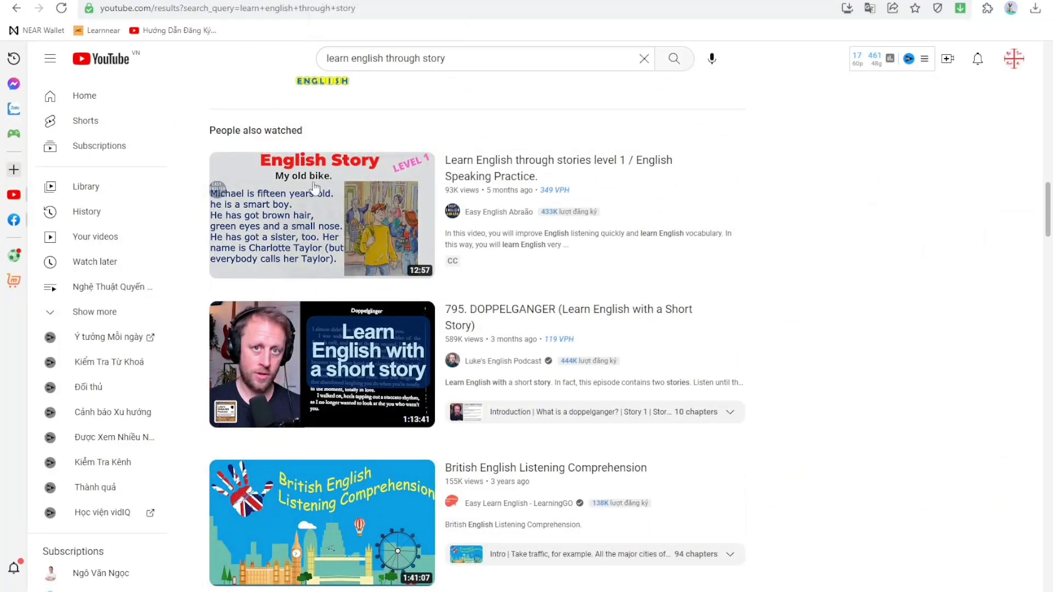
pyautogui.scroll(-10, 323, 192)
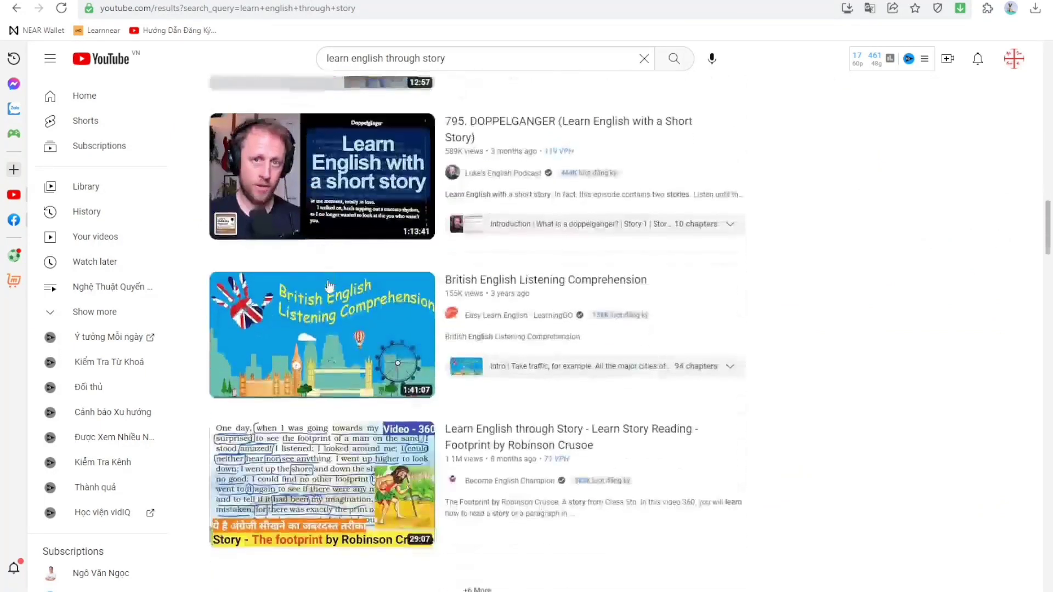
pyautogui.scroll(-4, 344, 202)
pyautogui.hotkey('ctrl', 'Tab')
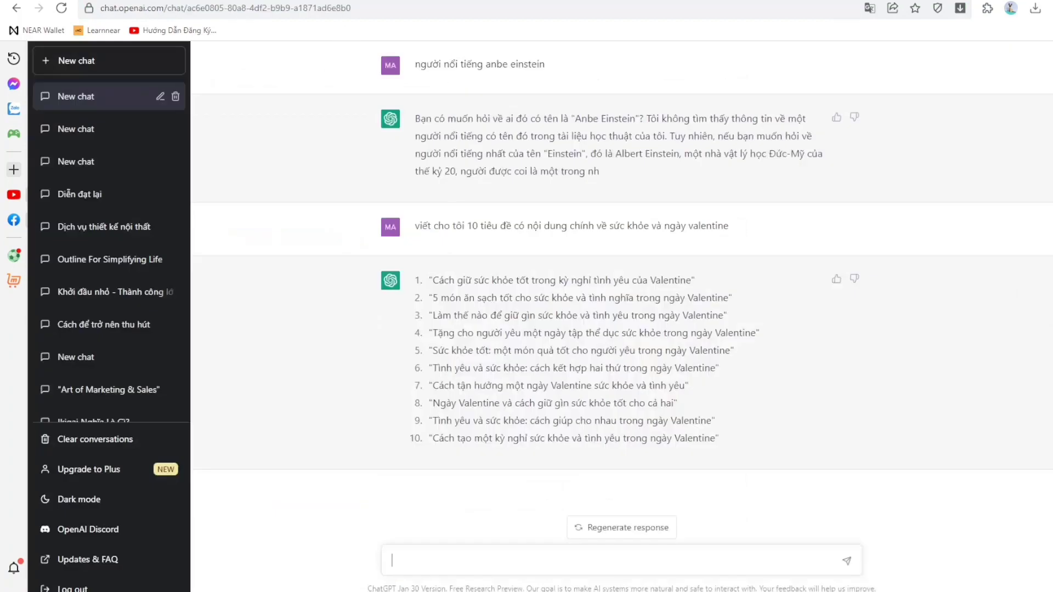
pyautogui.hotkey('ctrl', 'Tab')
pyautogui.hotkey('ctrl', 'Tab')
pyautogui.hotkey('ctrl', 'shift', 'Tab')
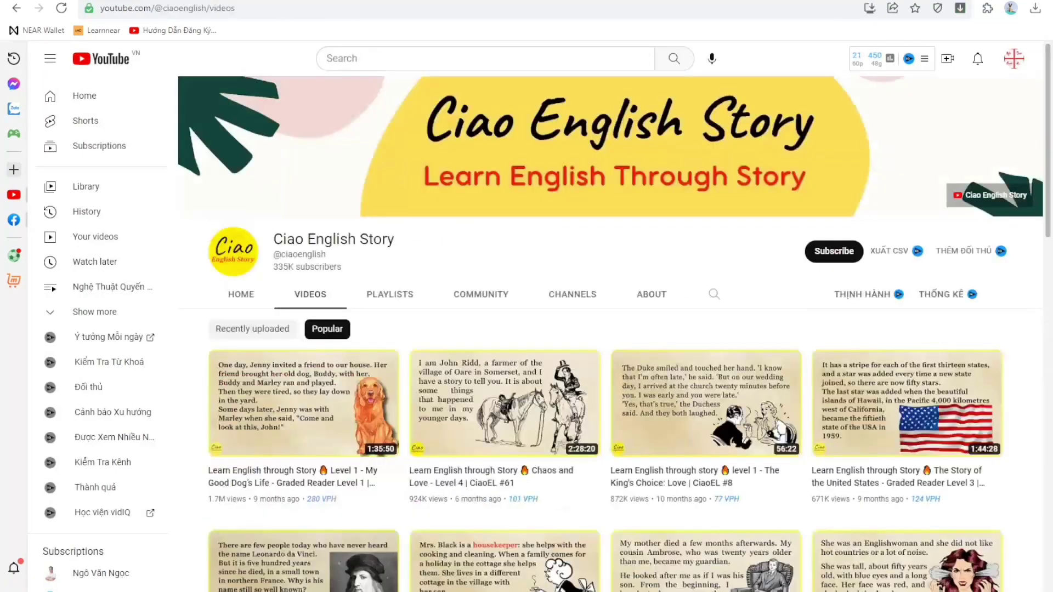
pyautogui.hotkey('ctrl', 'shift', 'Tab')
pyautogui.hotkey('ctrl', 'shift', 'Tab')
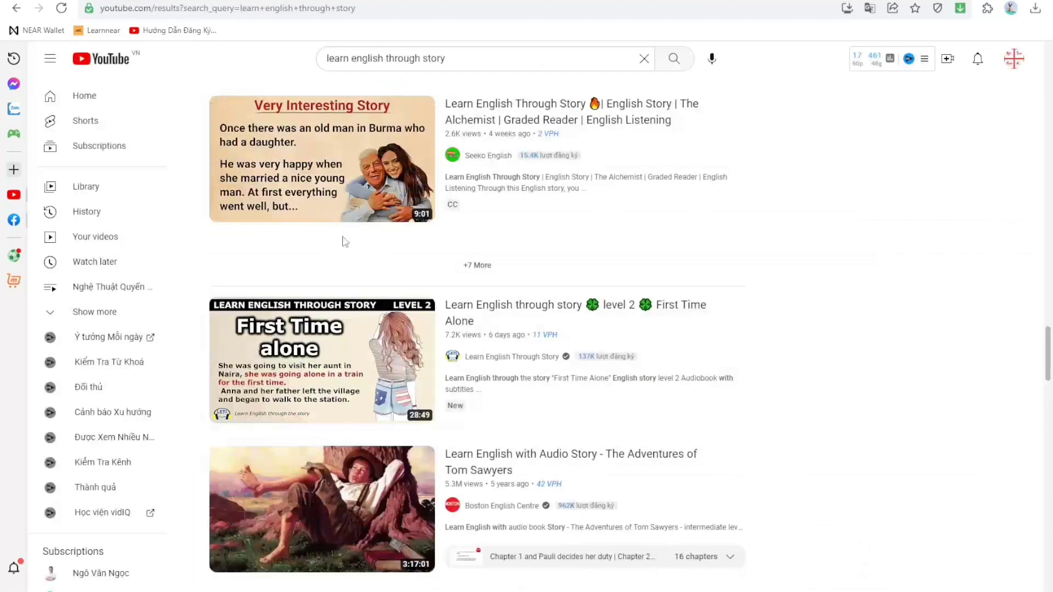
# Step: Look through more story-based English lessons and open the video "Nothing is Free | Baker | Cakes | Delicious | English Story"
pyautogui.scroll(-2, 309, 145)
pyautogui.scroll(4, 308, 145)
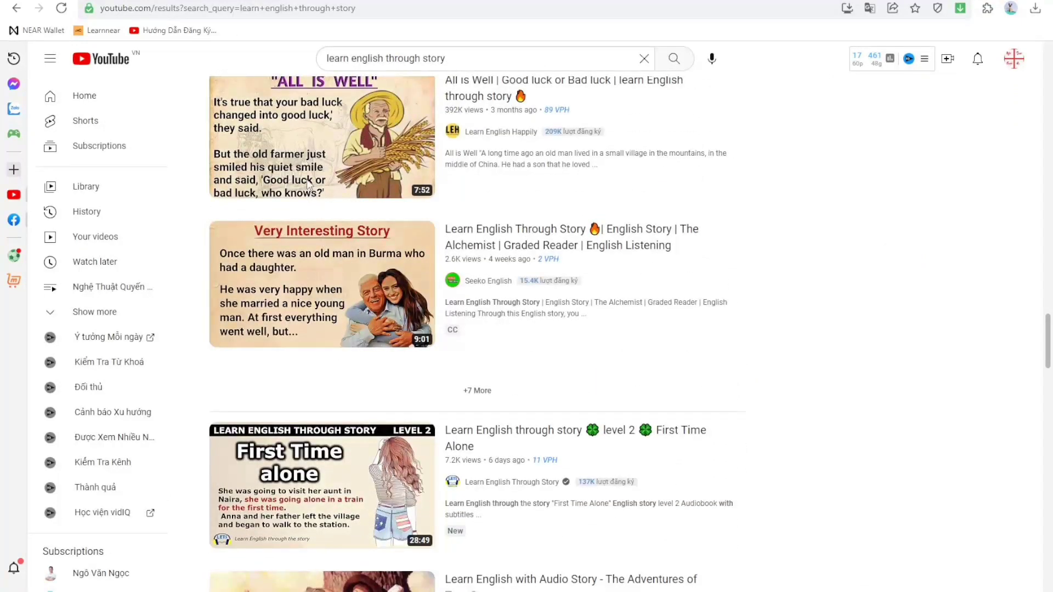
pyautogui.moveTo(306, 174)
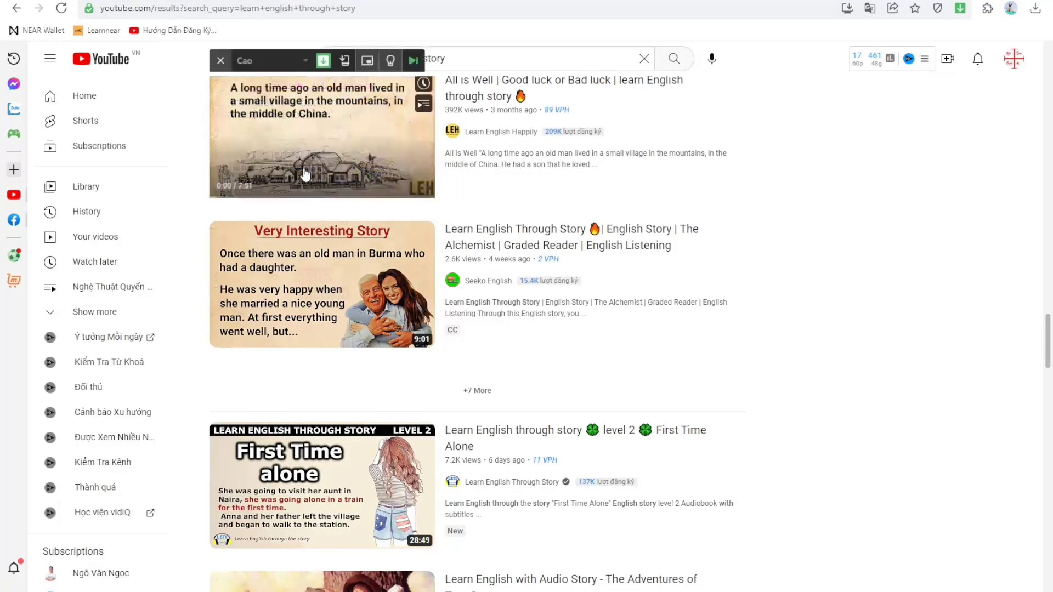
pyautogui.scroll(4, 313, 186)
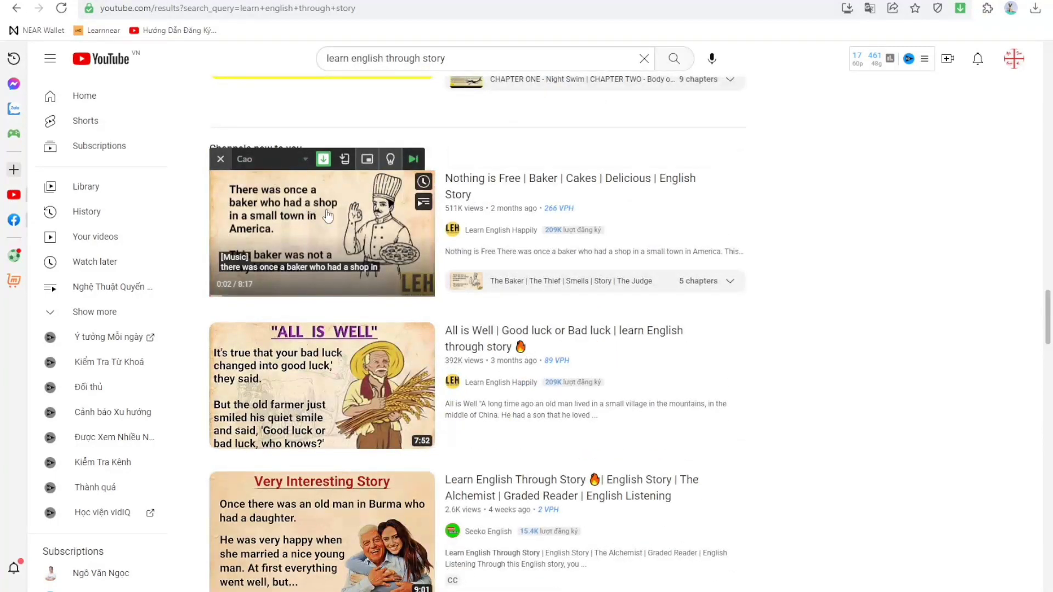
pyautogui.click(326, 214)
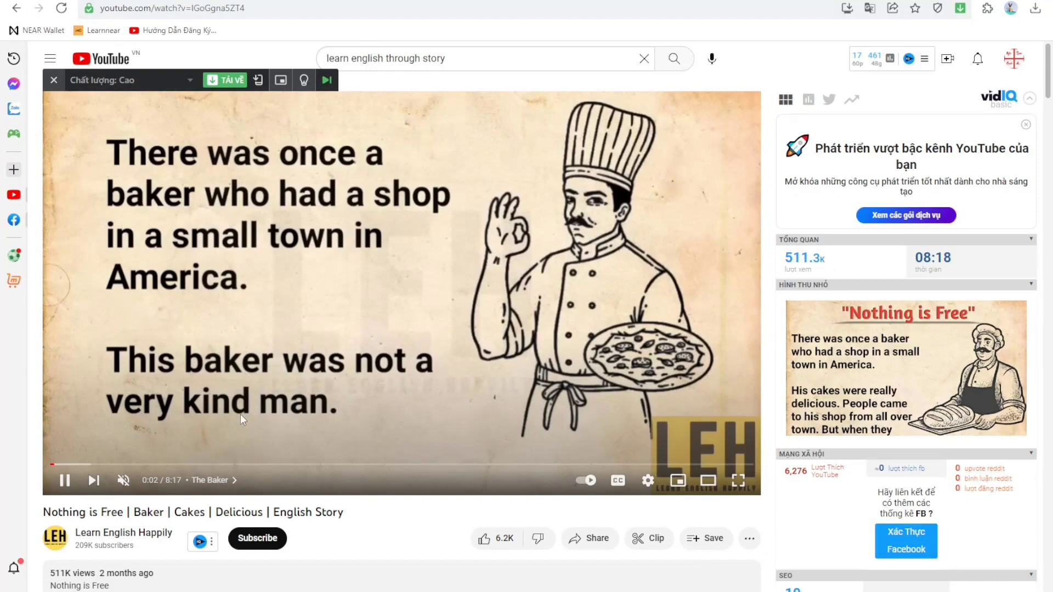
# Step: Pause the baker story video and show its transcript
pyautogui.scroll(-2, 635, 430)
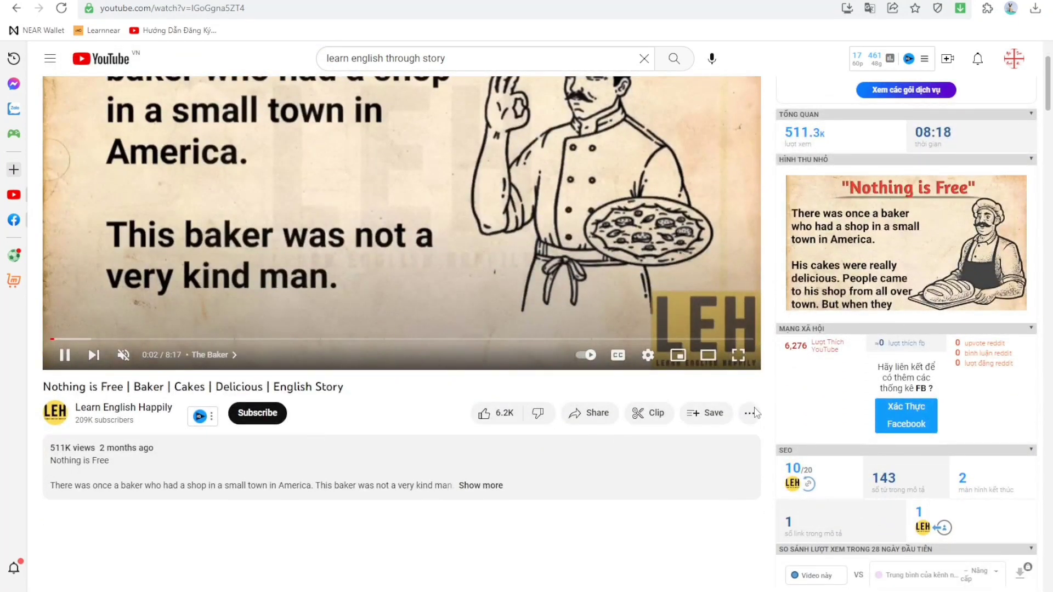
pyautogui.press('k')
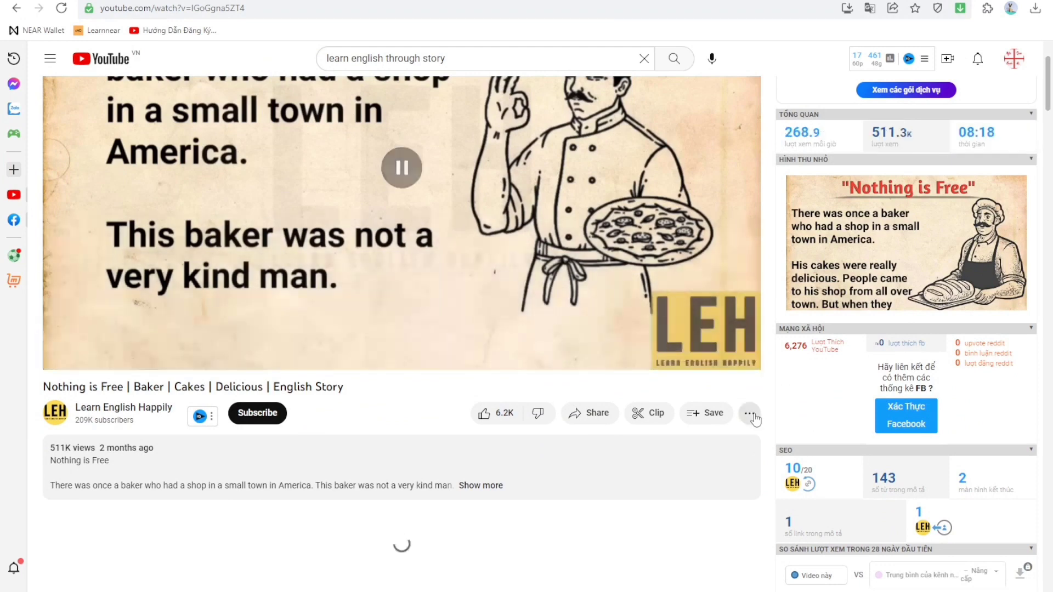
pyautogui.click(751, 415)
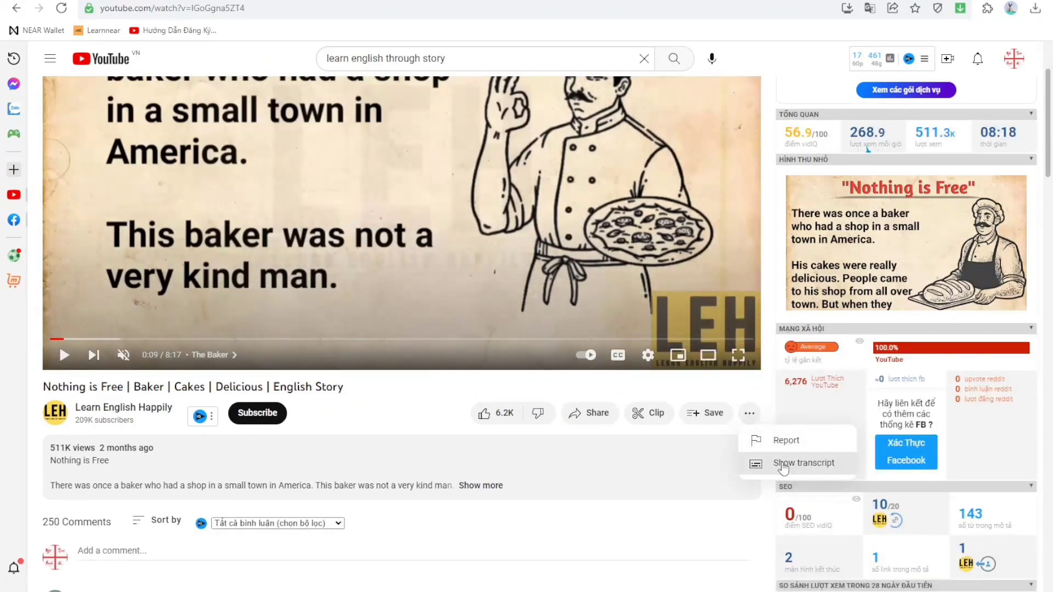
pyautogui.click(783, 463)
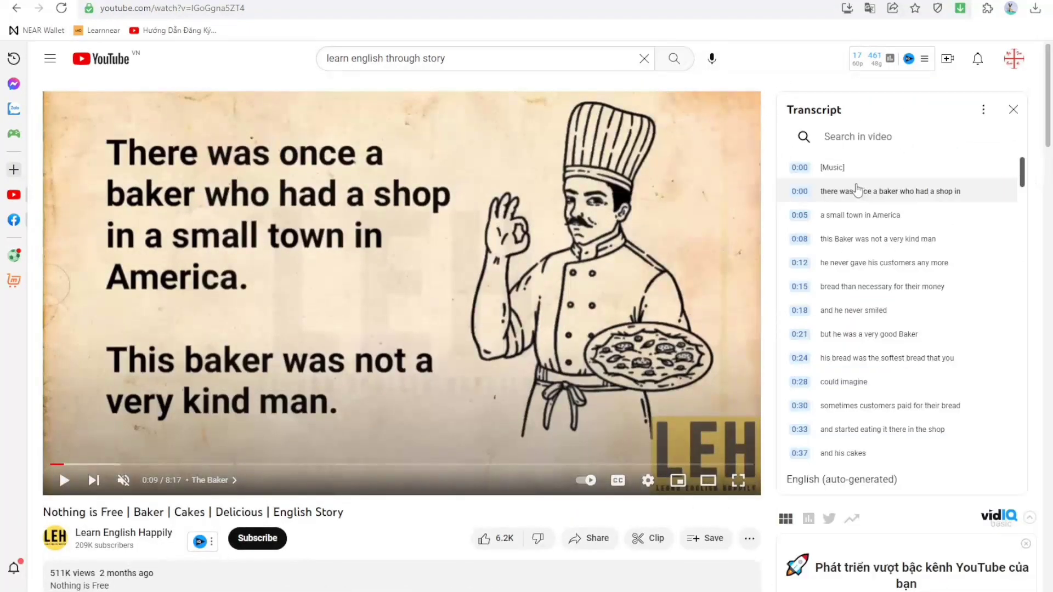
# Step: Read through the baker story's transcript towards its end and skim the viewer comments below the video
pyautogui.scroll(-20, 858, 188)
pyautogui.scroll(-20, 871, 234)
pyautogui.scroll(-3, 871, 235)
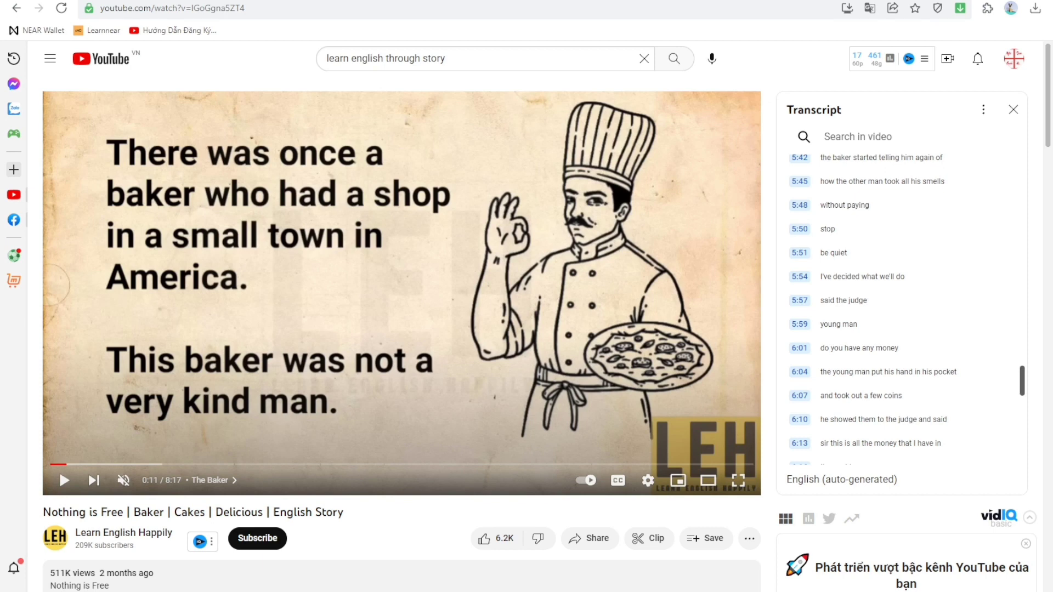
pyautogui.moveTo(240, 109)
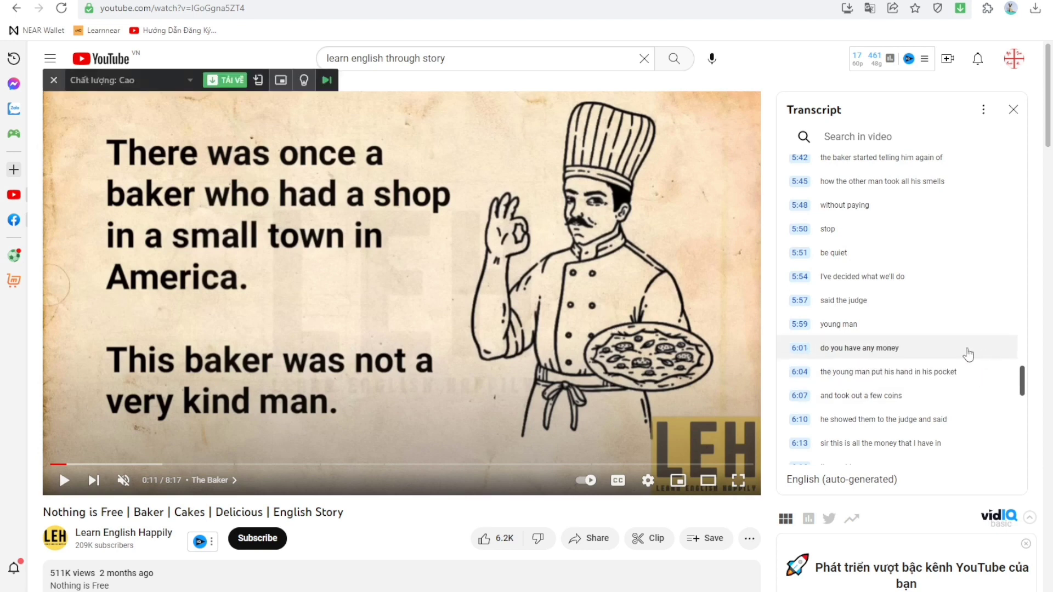
pyautogui.scroll(-3, 955, 354)
pyautogui.scroll(-10, 948, 355)
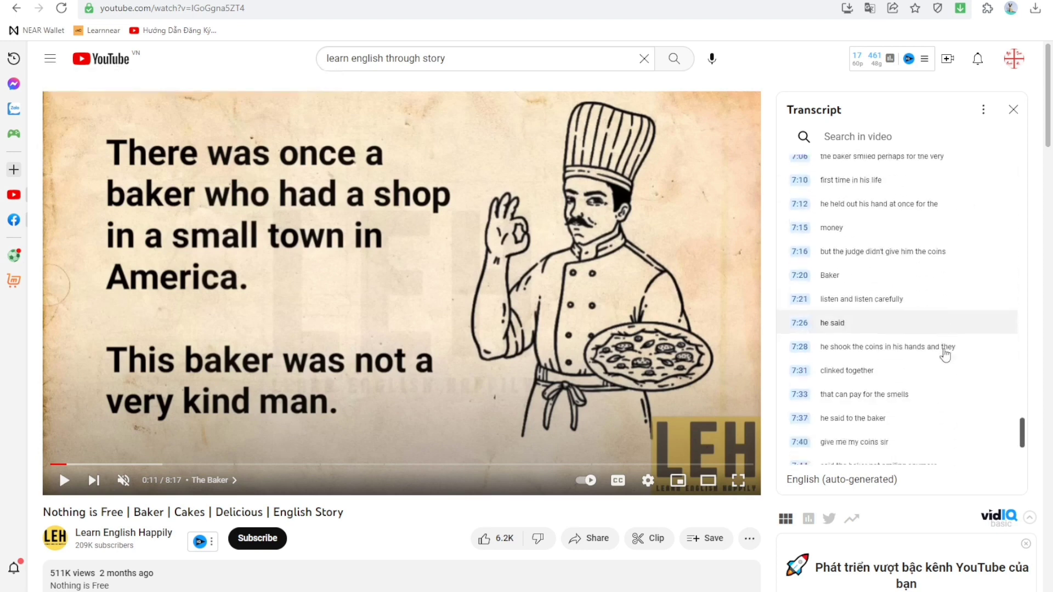
pyautogui.scroll(3, 944, 355)
pyautogui.scroll(-5, 941, 359)
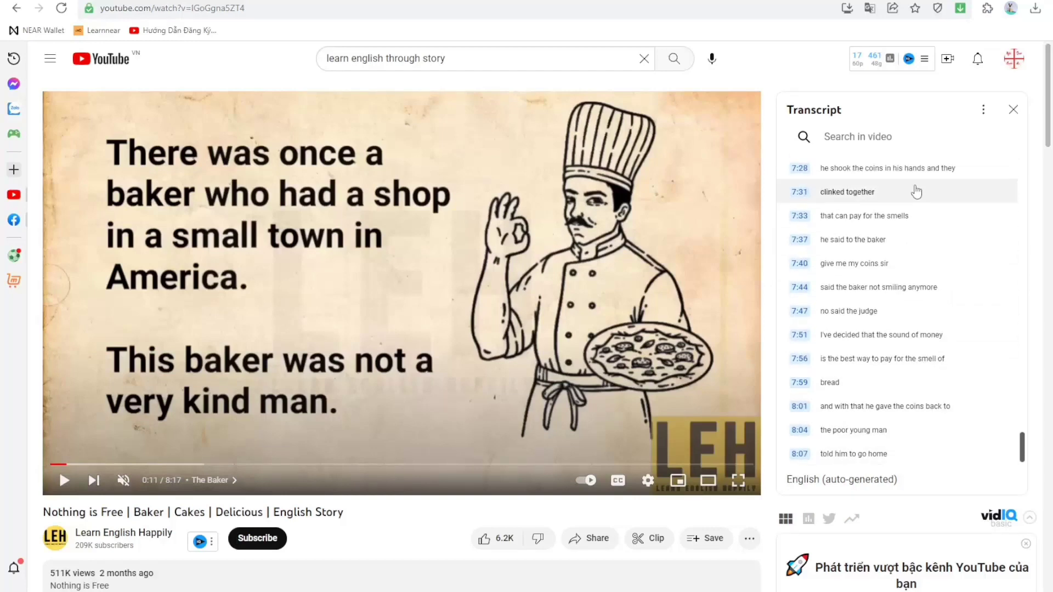
pyautogui.scroll(3, 907, 258)
pyautogui.scroll(-3, 912, 259)
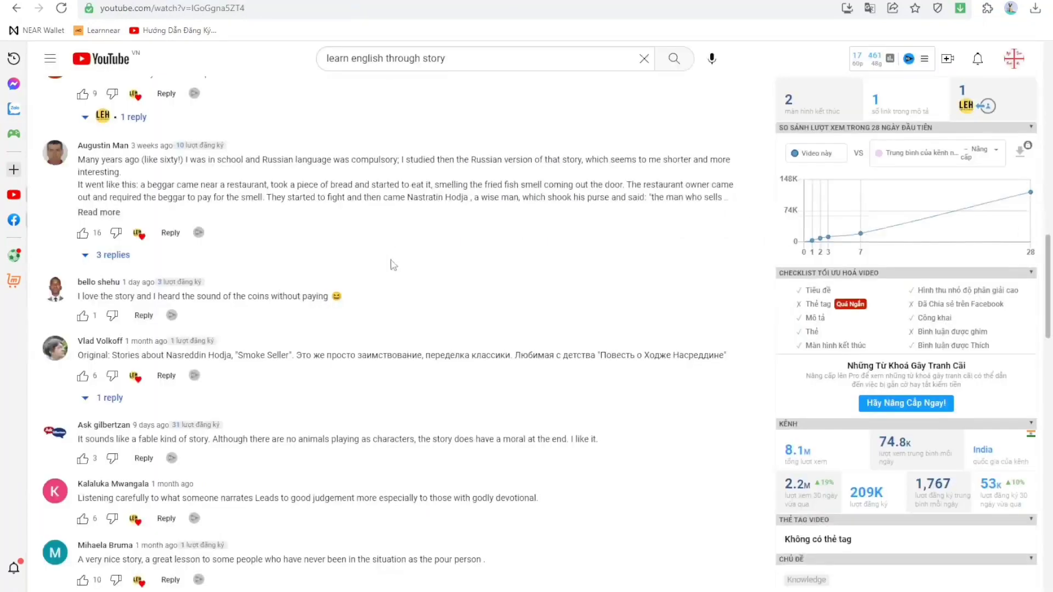
pyautogui.scroll(-2, 395, 263)
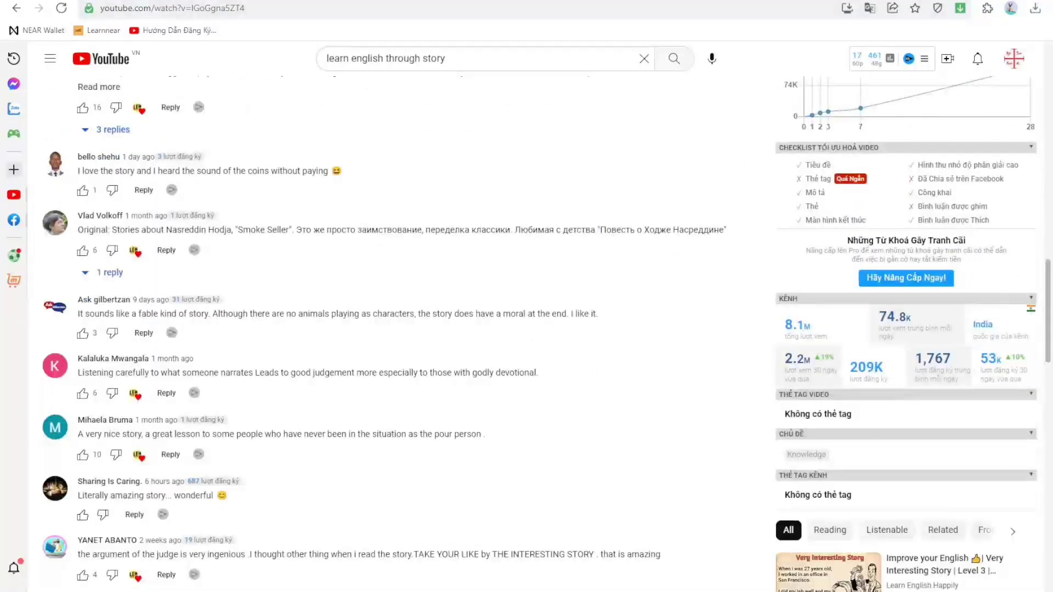
pyautogui.scroll(15, 120, 62)
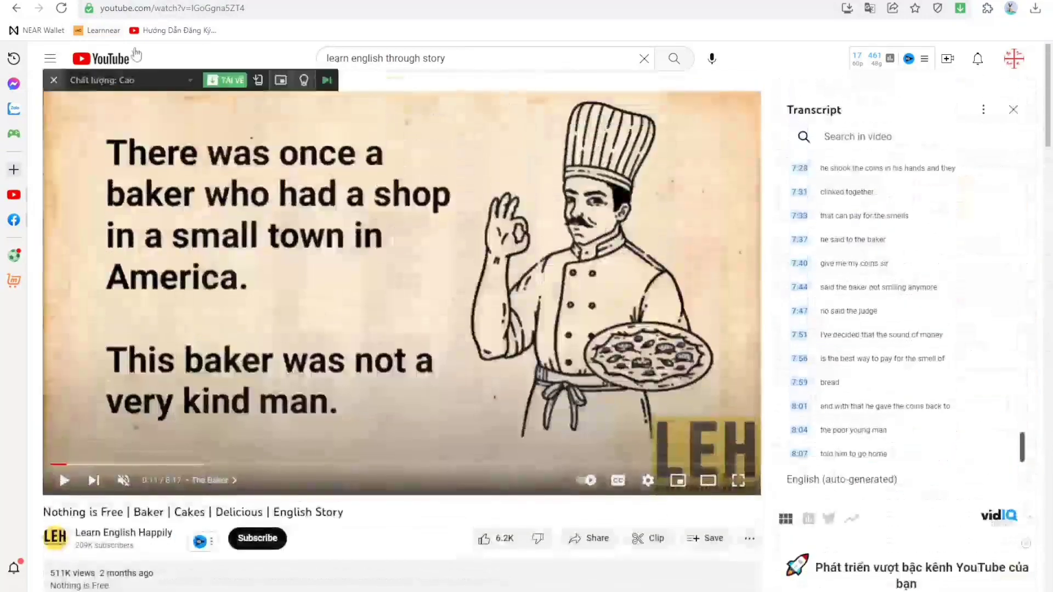
# Step: Return to the YouTube home page, clear the previous search text and glance at the recommended videos
pyautogui.click(119, 61)
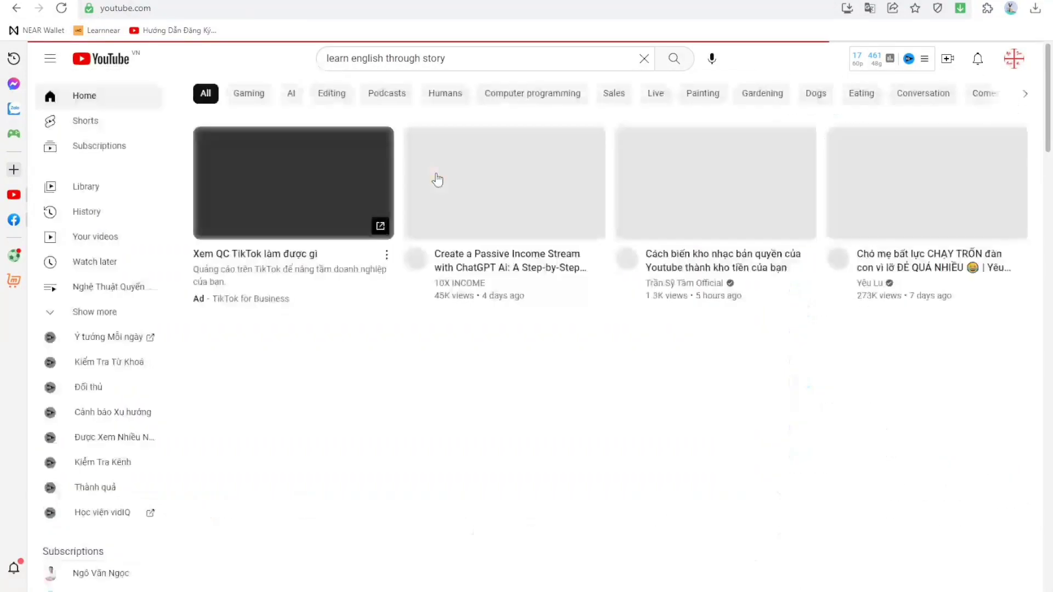
pyautogui.scroll(-1, 437, 179)
pyautogui.click(644, 58)
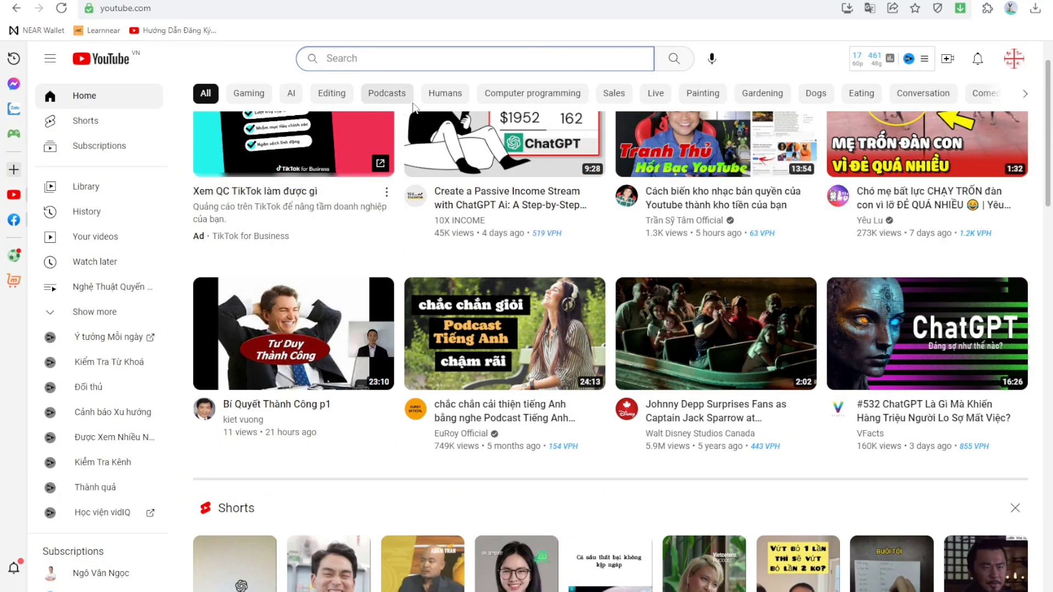
pyautogui.click(255, 65)
pyautogui.click(366, 61)
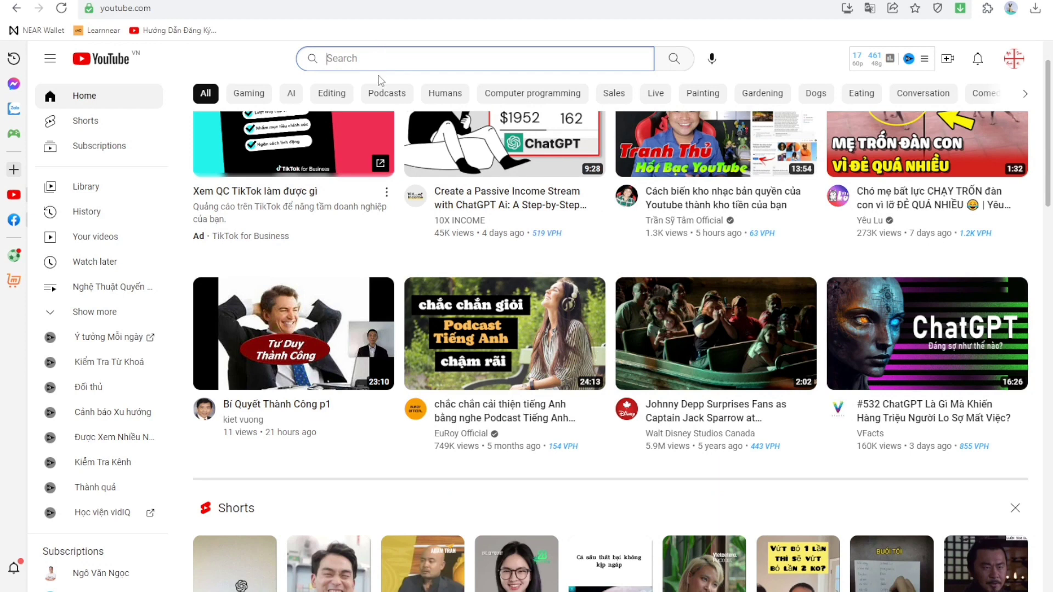
pyautogui.click(235, 55)
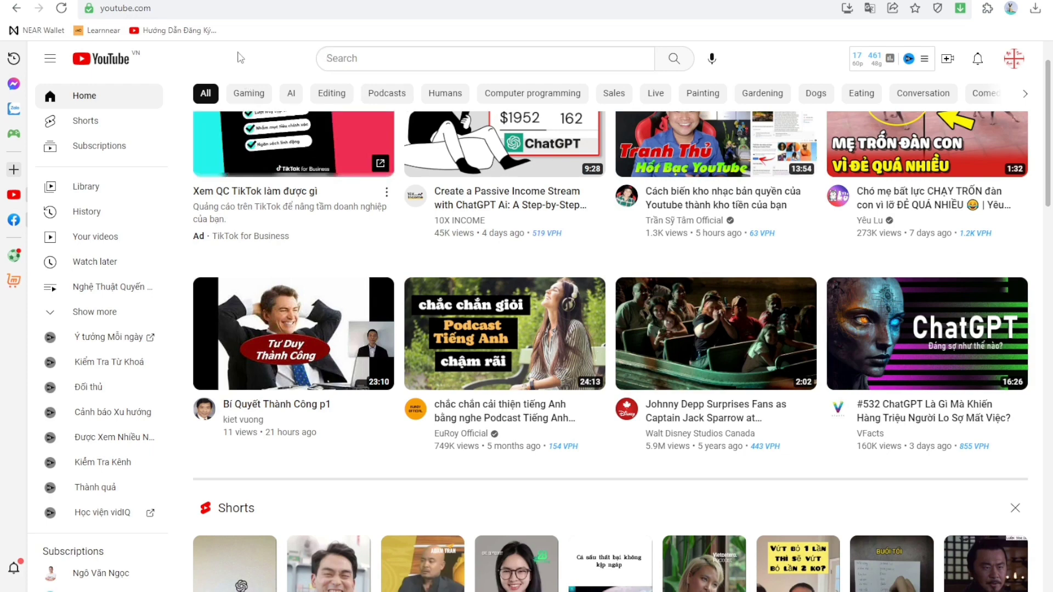
# Step: Search YouTube for "positive words" and browse the affirmation videos in the results
pyautogui.click(352, 58)
pyautogui.scroll(-9, 271, 118)
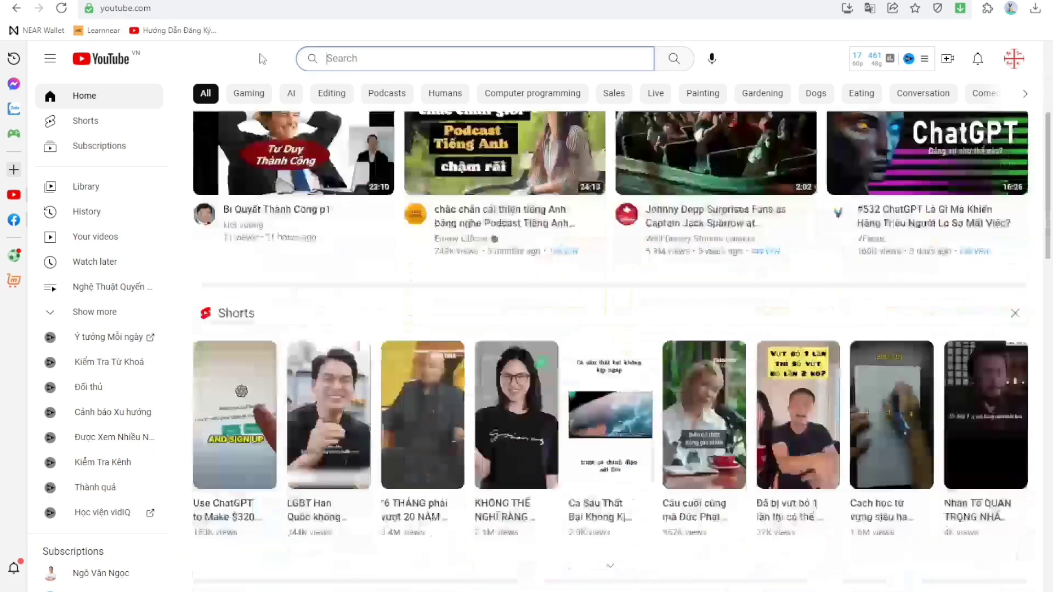
pyautogui.scroll(-13, 273, 122)
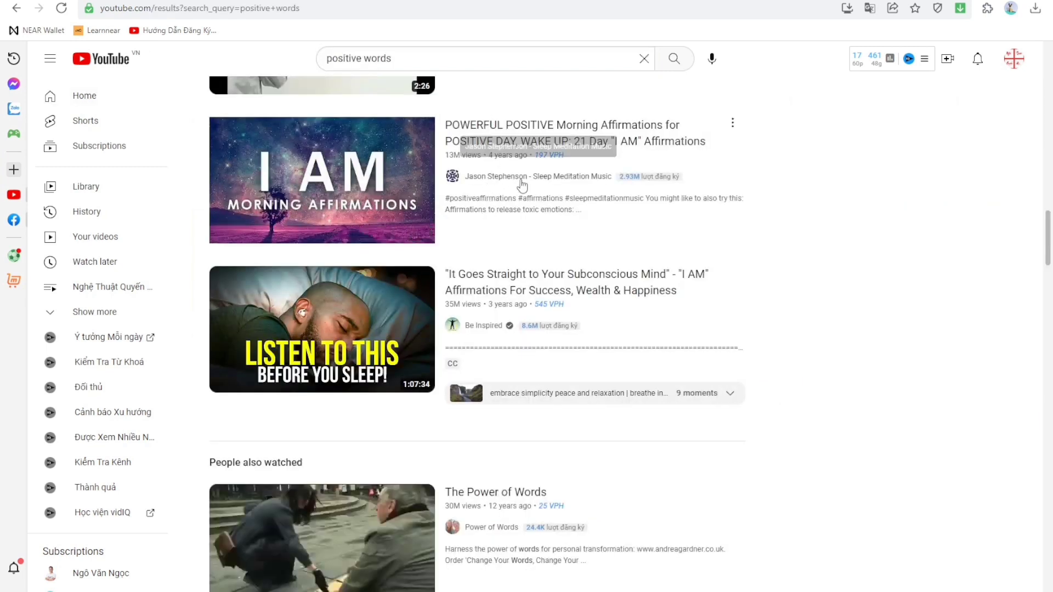
pyautogui.moveTo(518, 181)
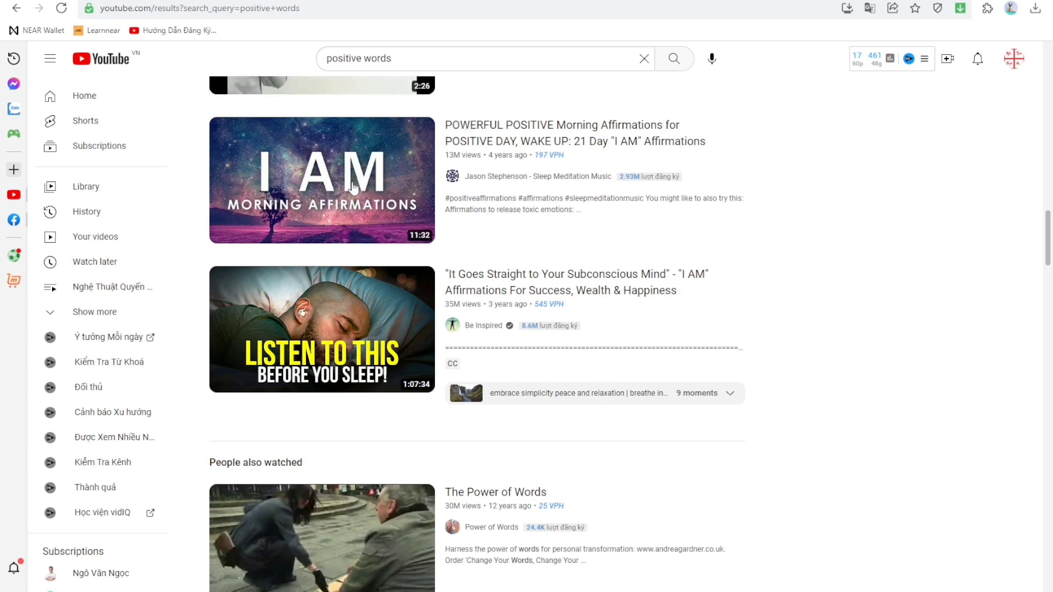
pyautogui.moveTo(399, 226)
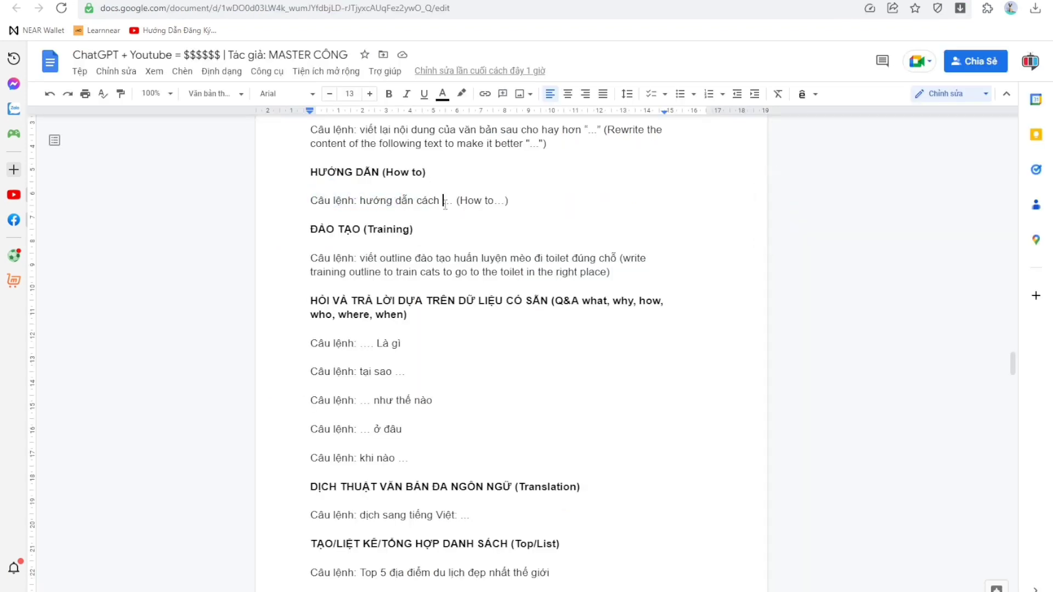
# Step: Switch to the Google Docs prompt document and highlight the "hướng dẫn cách" command and its "How to" heading
pyautogui.moveTo(445, 204); pyautogui.dragTo(310, 202)
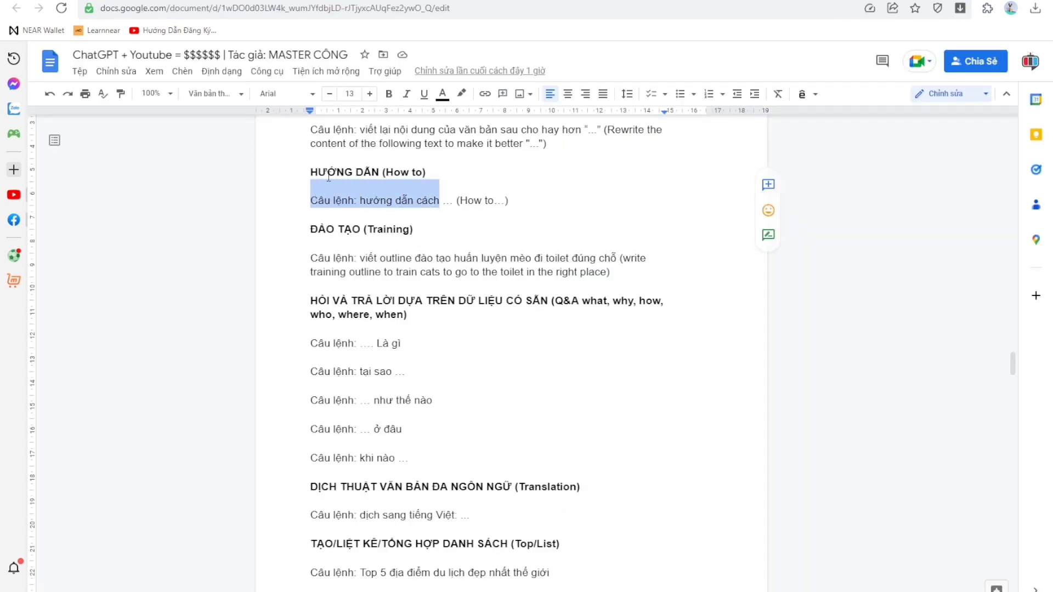
pyautogui.click(327, 172)
pyautogui.moveTo(386, 171); pyautogui.dragTo(427, 172)
pyautogui.click(386, 172)
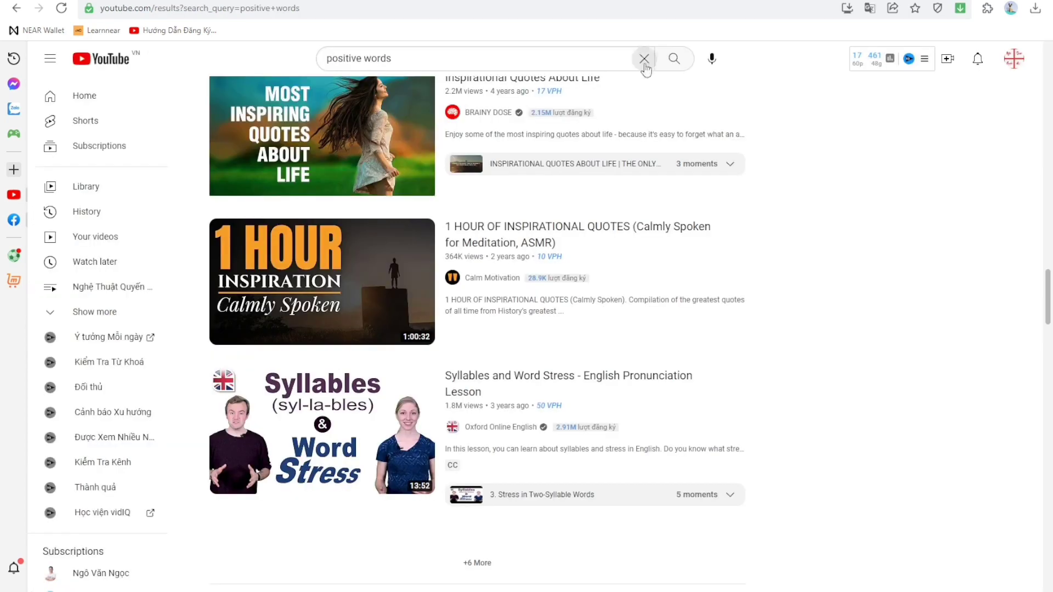
# Step: Return to YouTube, search for "healthy life" and browse the health and healthy-habits videos
pyautogui.click(643, 59)
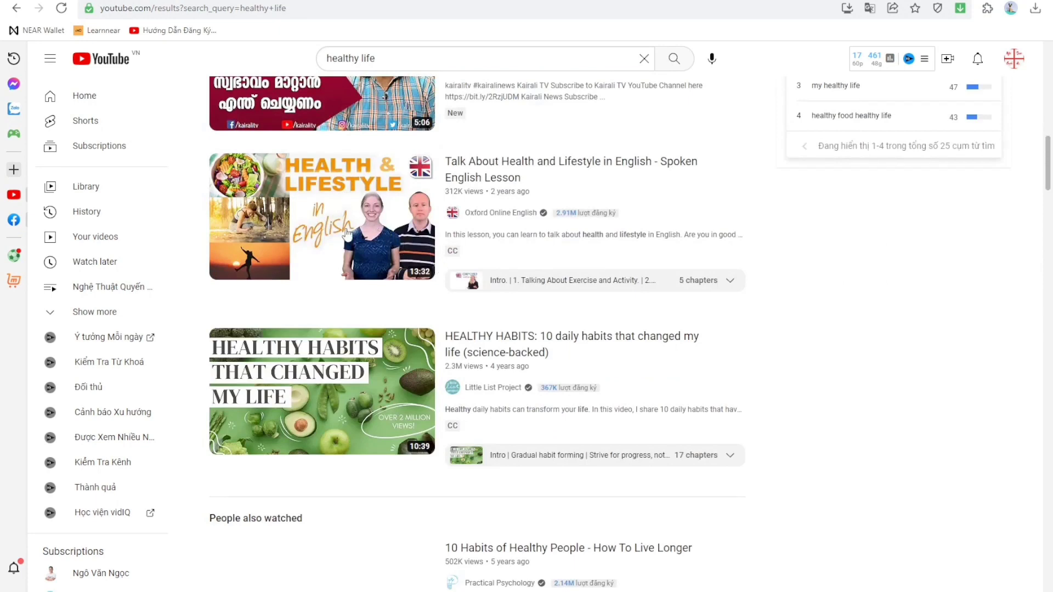
pyautogui.scroll(2, 301, 208)
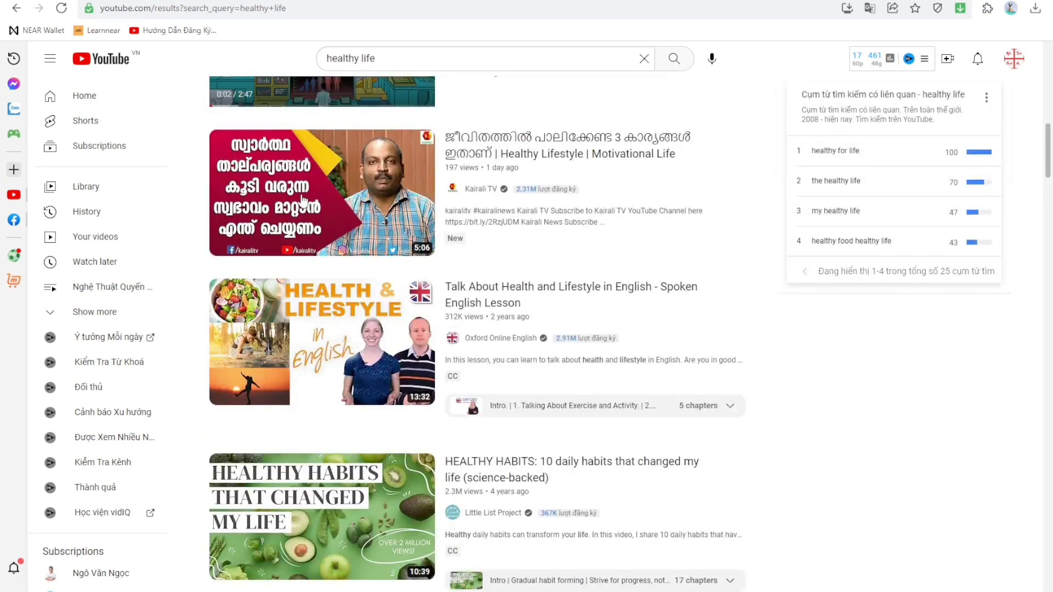
pyautogui.scroll(2, 303, 200)
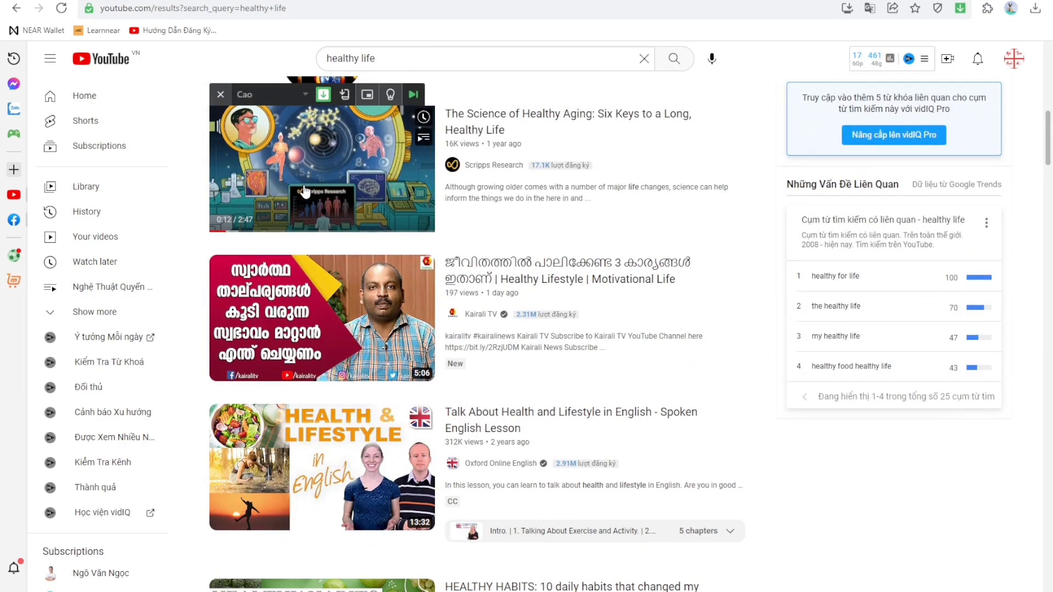
pyautogui.scroll(-7, 305, 190)
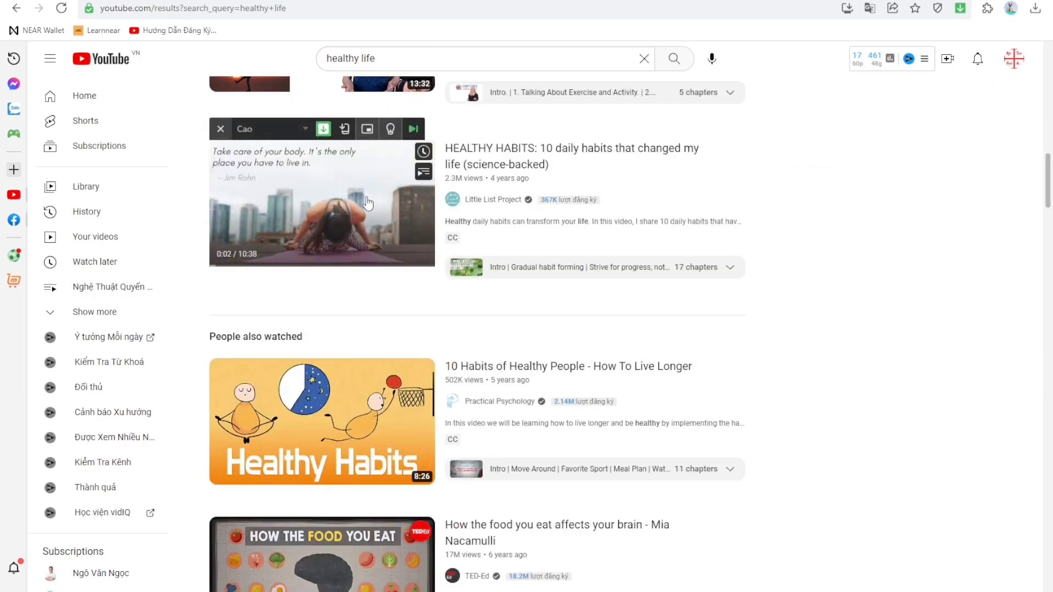
pyautogui.scroll(-5, 351, 231)
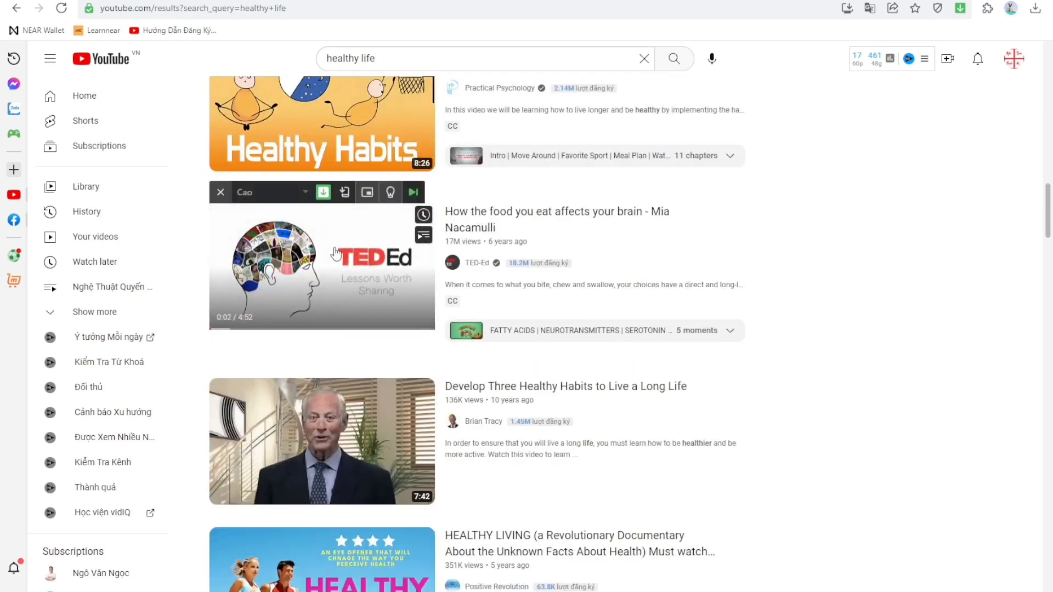
# Step: Switch to the Google Docs prompt document and highlight the "ĐÀO TẠO (Training)" heading
pyautogui.click(293, 2)
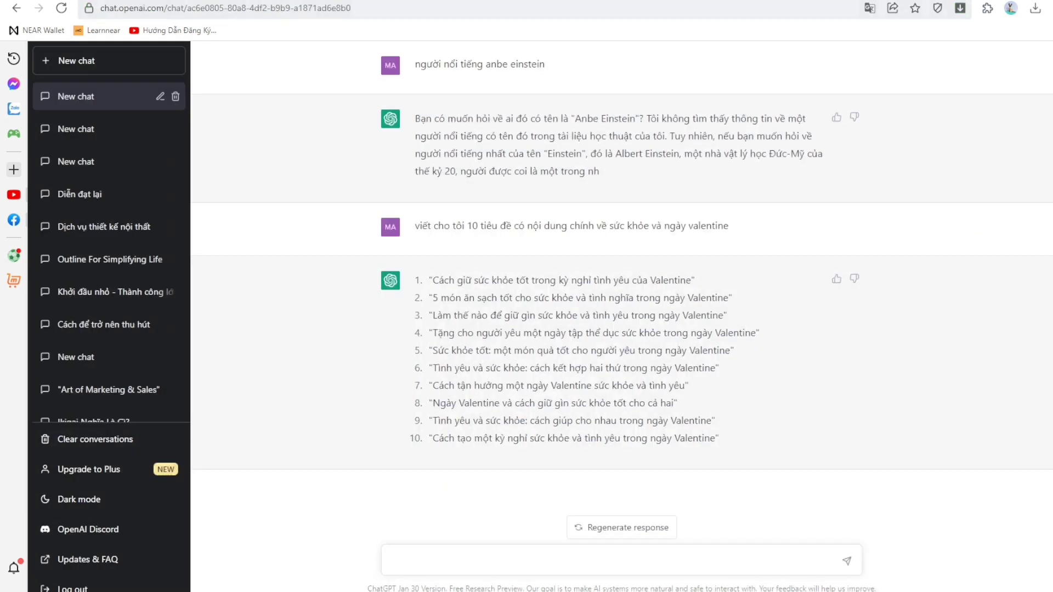
pyautogui.click(253, 2)
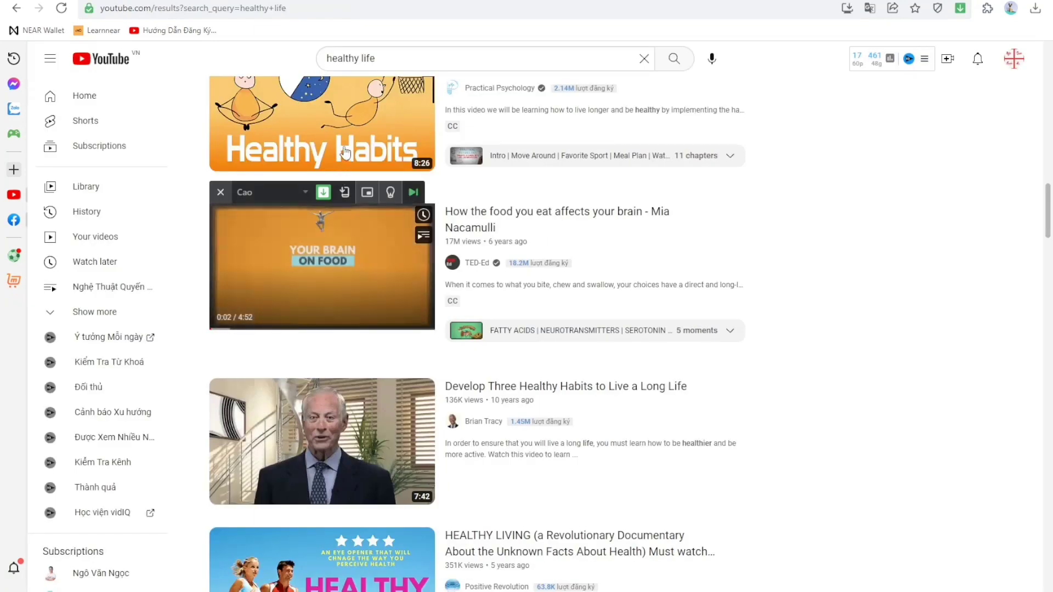
pyautogui.click(211, 1)
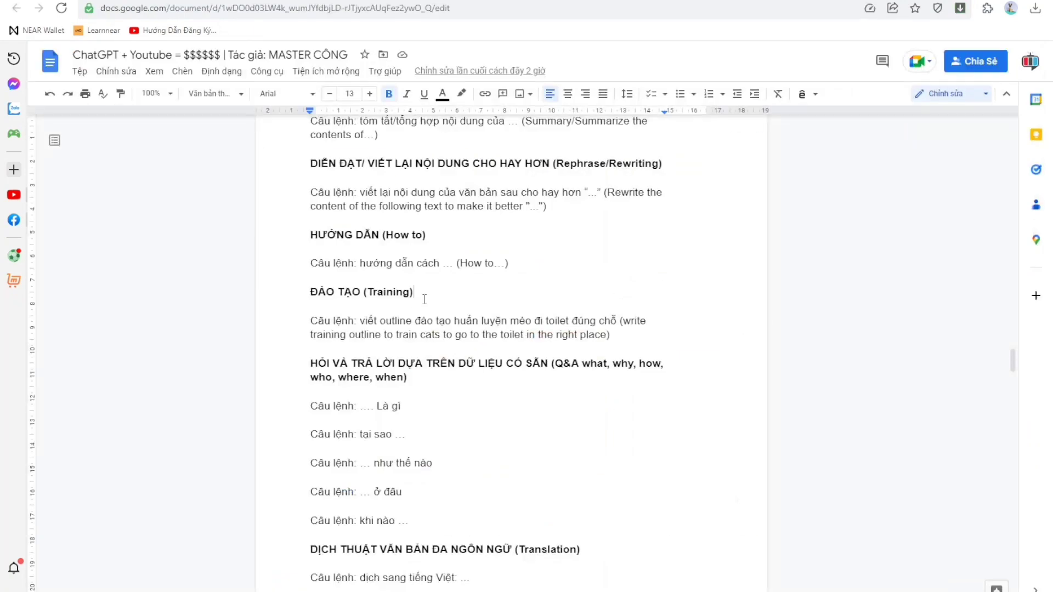
pyautogui.moveTo(414, 291); pyautogui.dragTo(285, 280)
pyautogui.click(330, 321)
pyautogui.moveTo(413, 292); pyautogui.dragTo(310, 292)
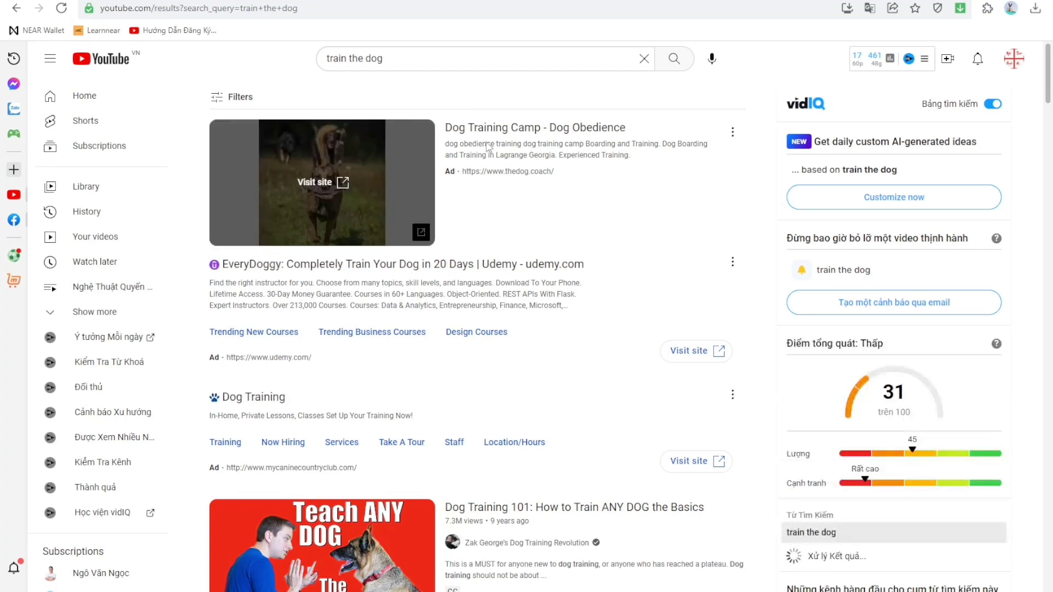
# Step: Search YouTube for "train the dog" and browse the dog-training videos in the results
pyautogui.scroll(-7, 496, 219)
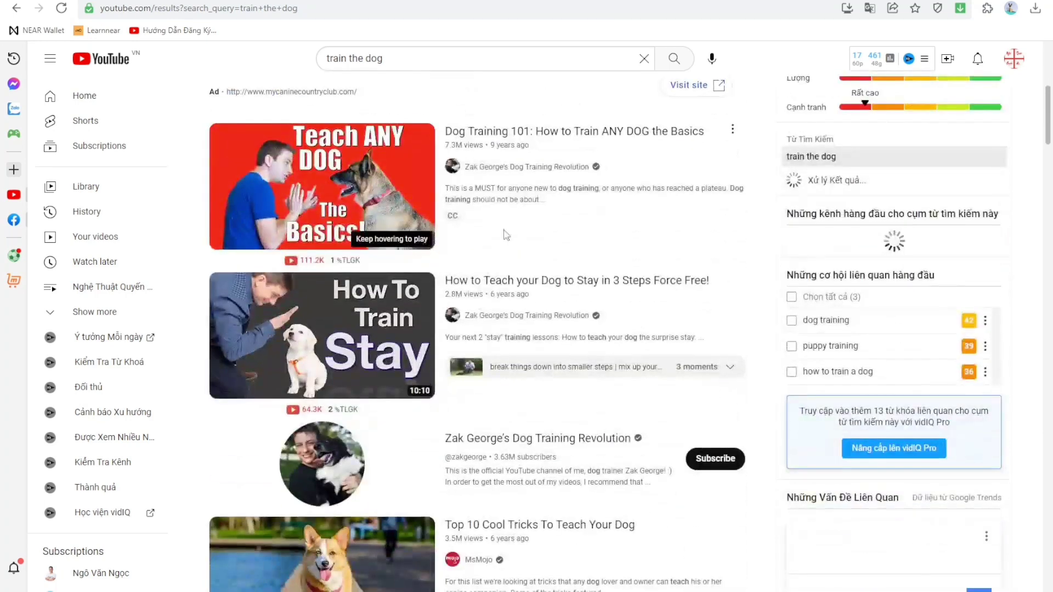
pyautogui.scroll(-2, 439, 228)
pyautogui.scroll(-2, 363, 220)
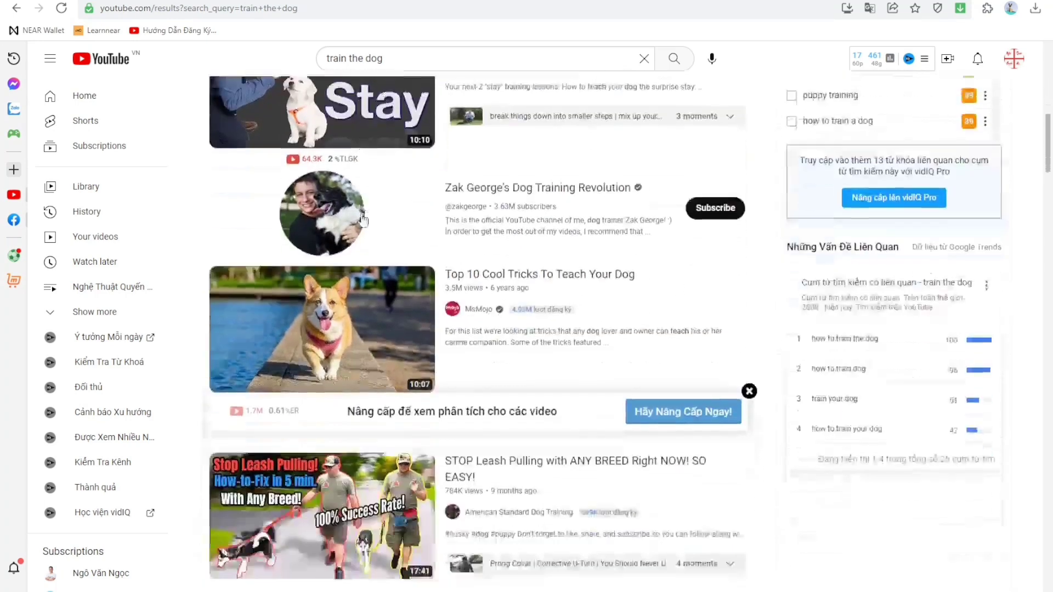
pyautogui.scroll(3, 363, 236)
pyautogui.scroll(-2, 351, 208)
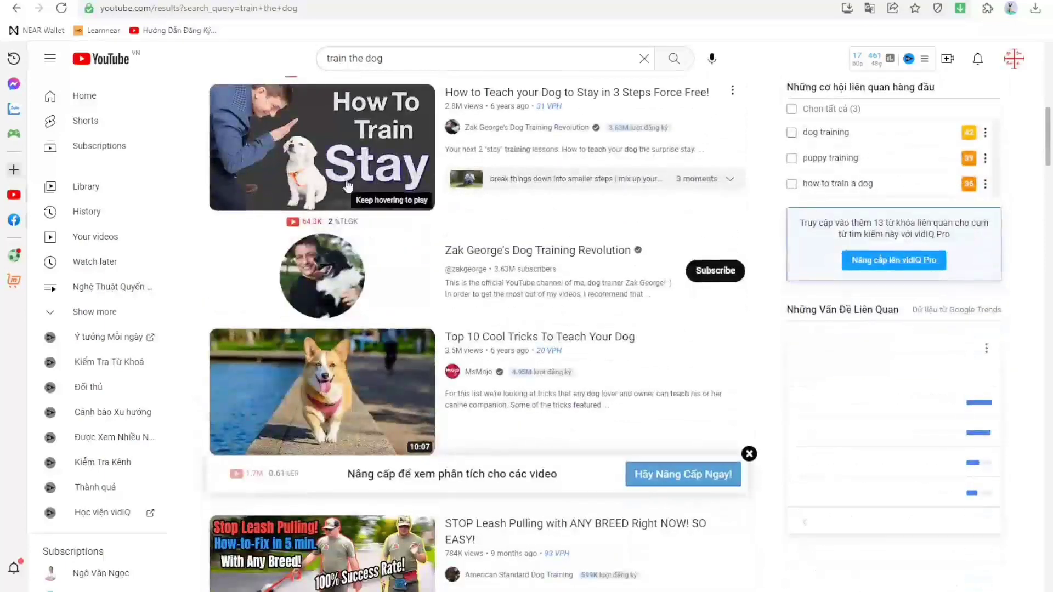
pyautogui.scroll(-2, 340, 187)
pyautogui.scroll(2, 307, 189)
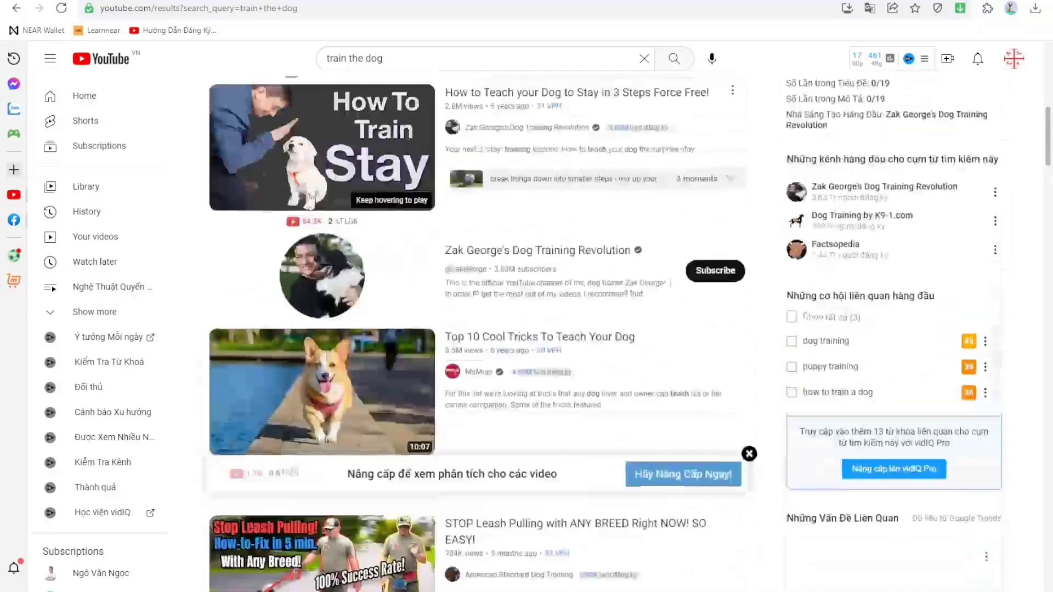
pyautogui.scroll(-3, 307, 242)
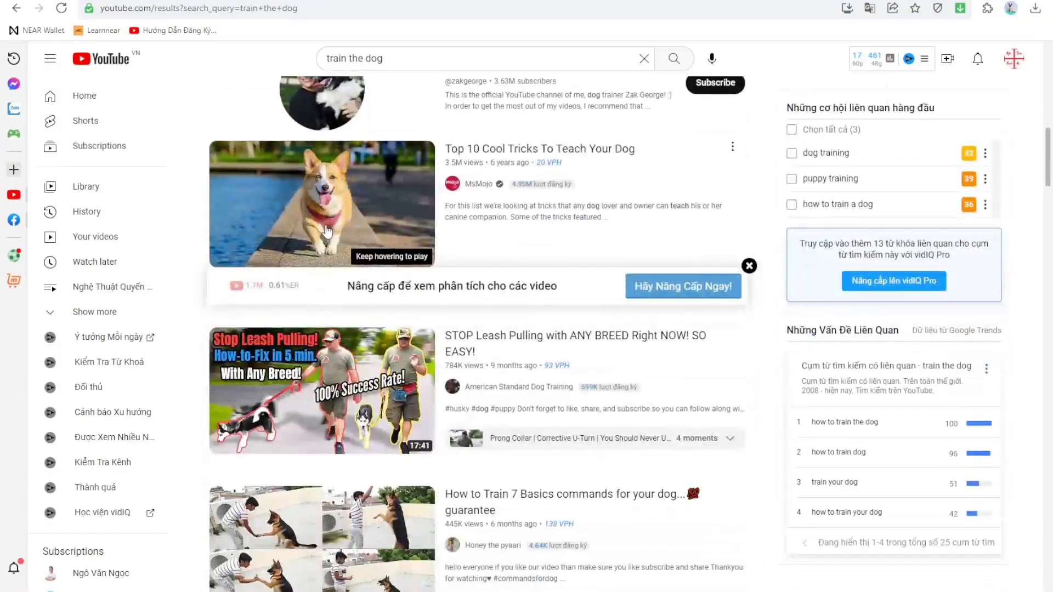
pyautogui.scroll(-6, 326, 232)
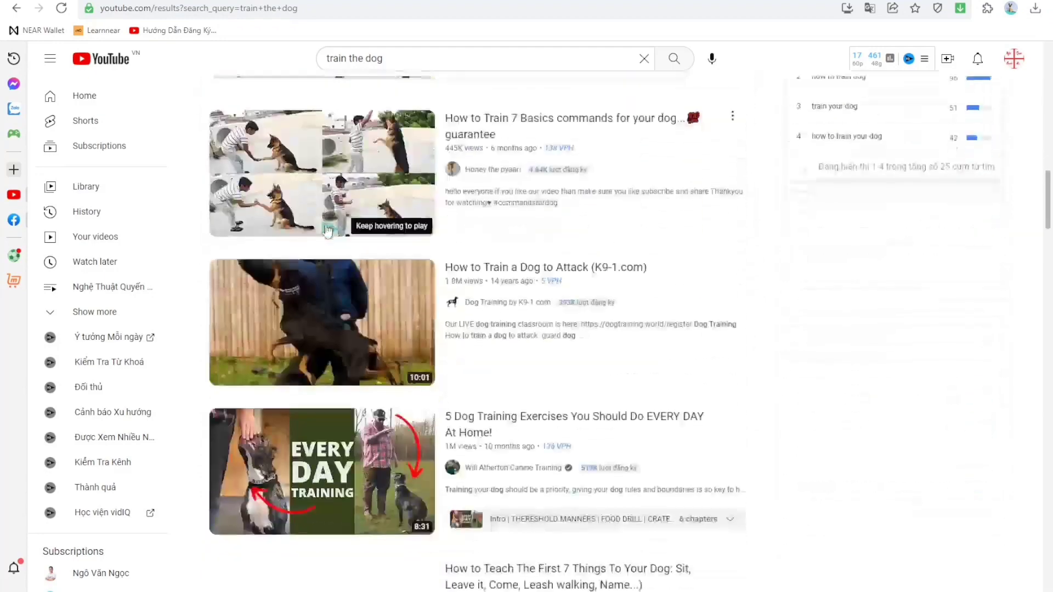
pyautogui.scroll(-2, 325, 225)
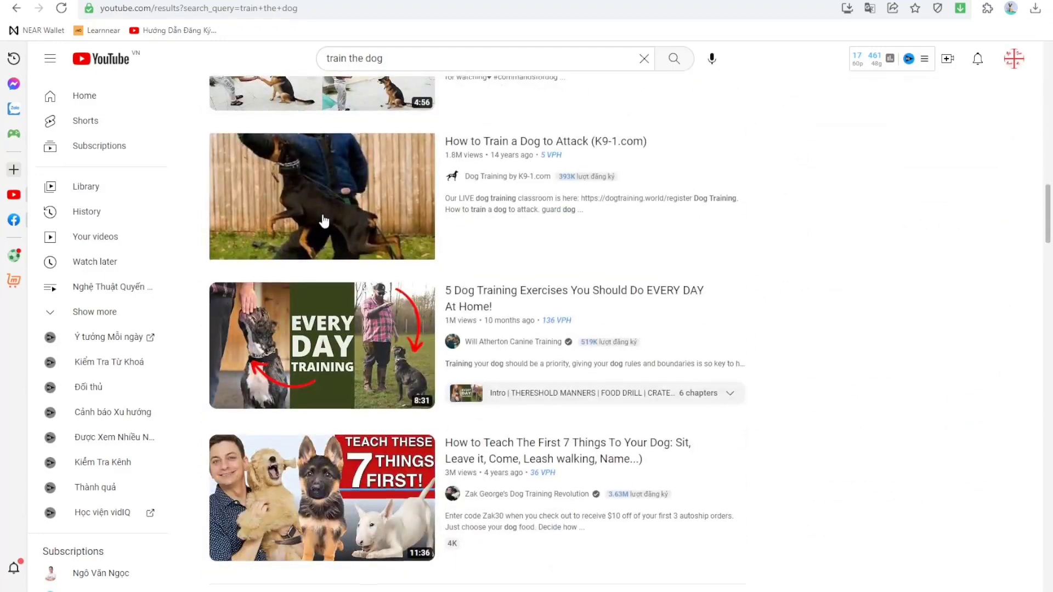
pyautogui.scroll(-5, 324, 221)
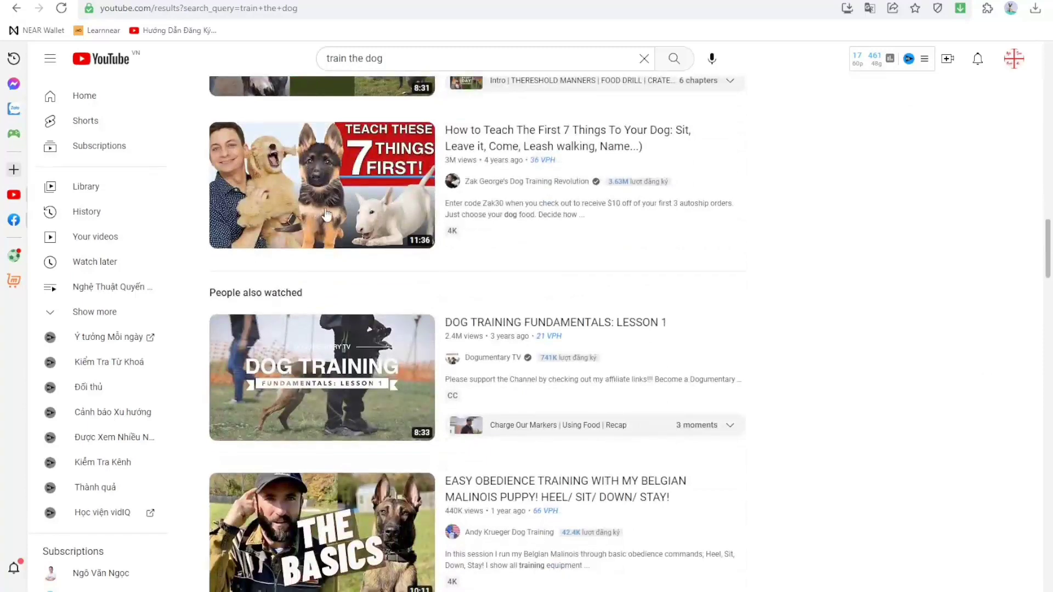
pyautogui.scroll(-2, 326, 216)
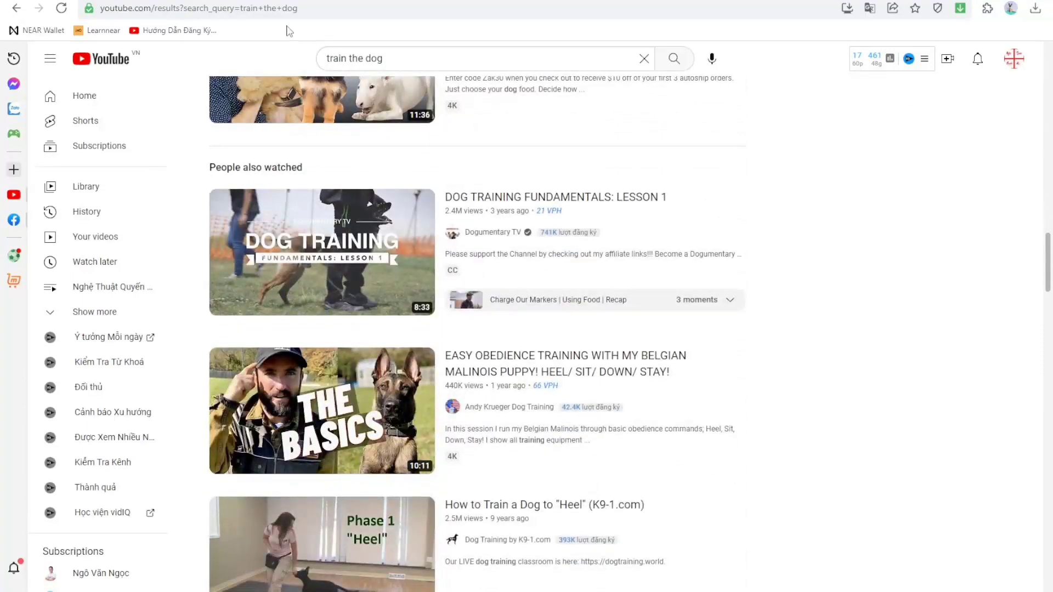
pyautogui.hotkey('ctrl', 'Tab')
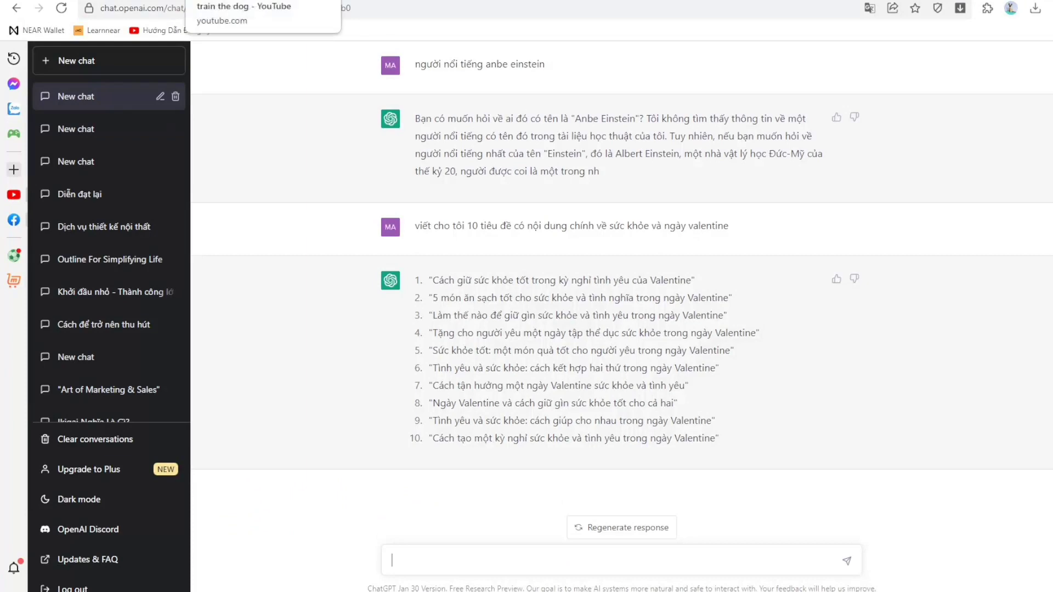
pyautogui.hotkey('ctrl', 'shift', 'Tab')
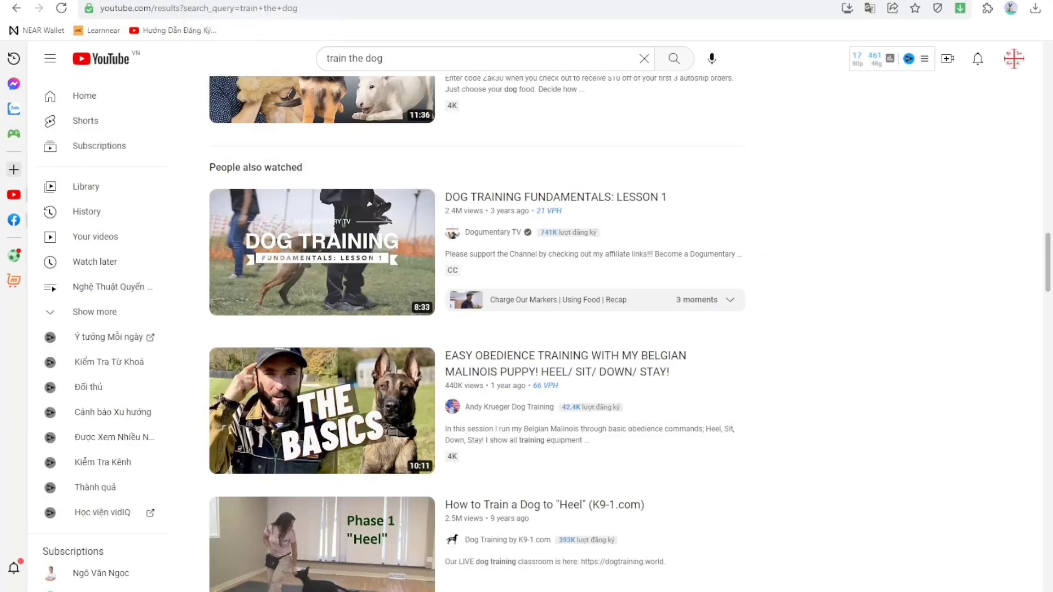
pyautogui.hotkey('ctrl', 'Tab')
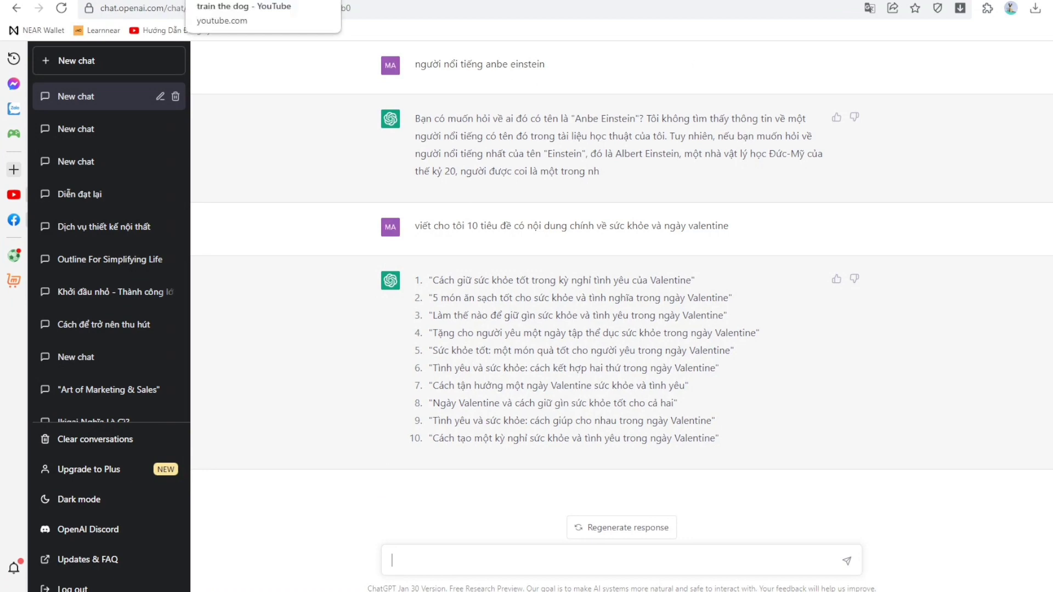
pyautogui.hotkey('ctrl', 'shift', 'Tab')
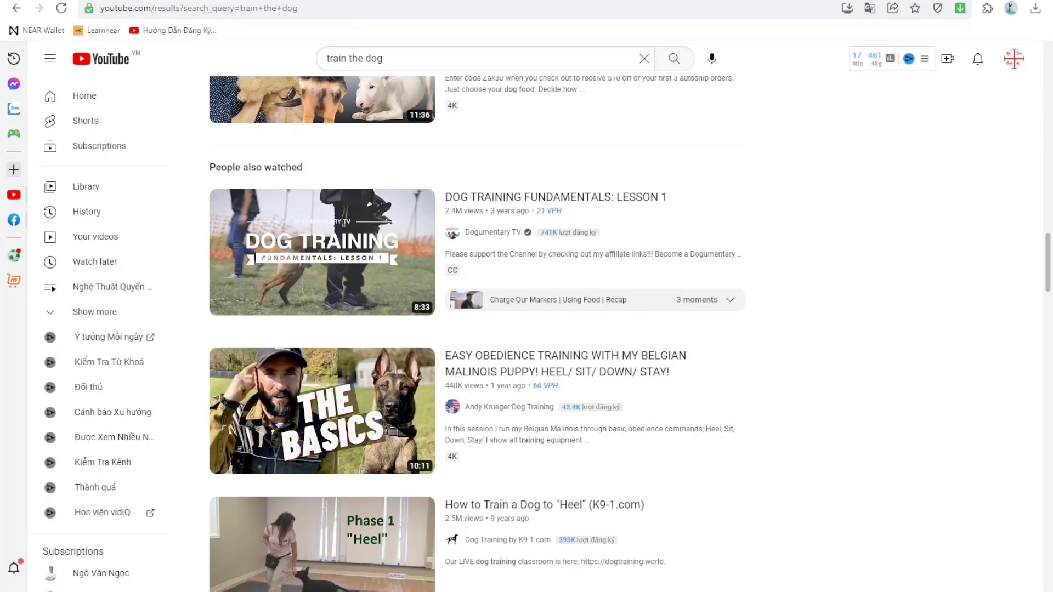
pyautogui.hotkey('ctrl', 'Tab')
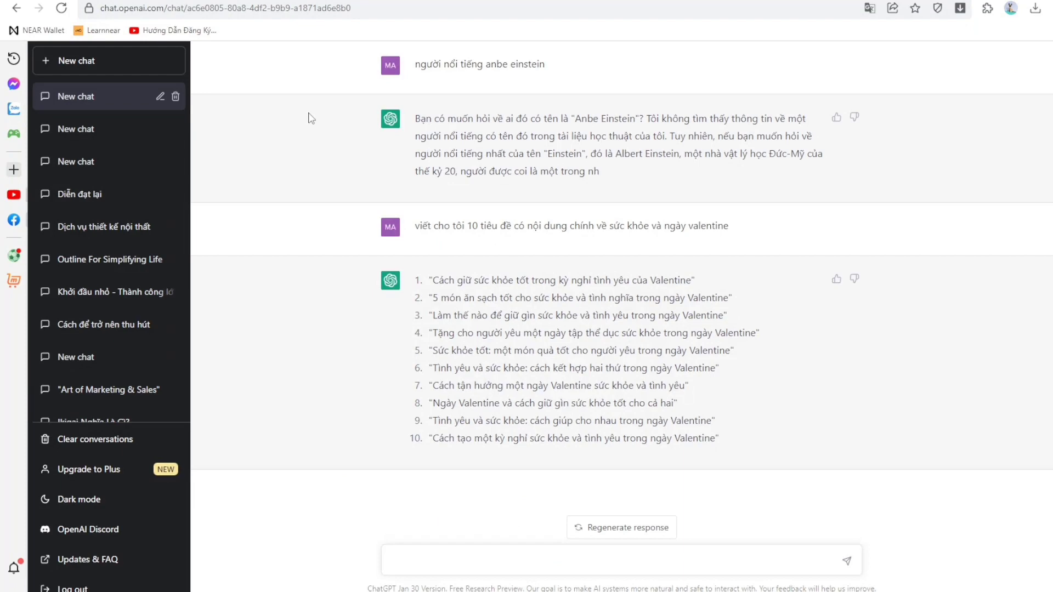
pyautogui.hotkey('ctrl', 'Tab')
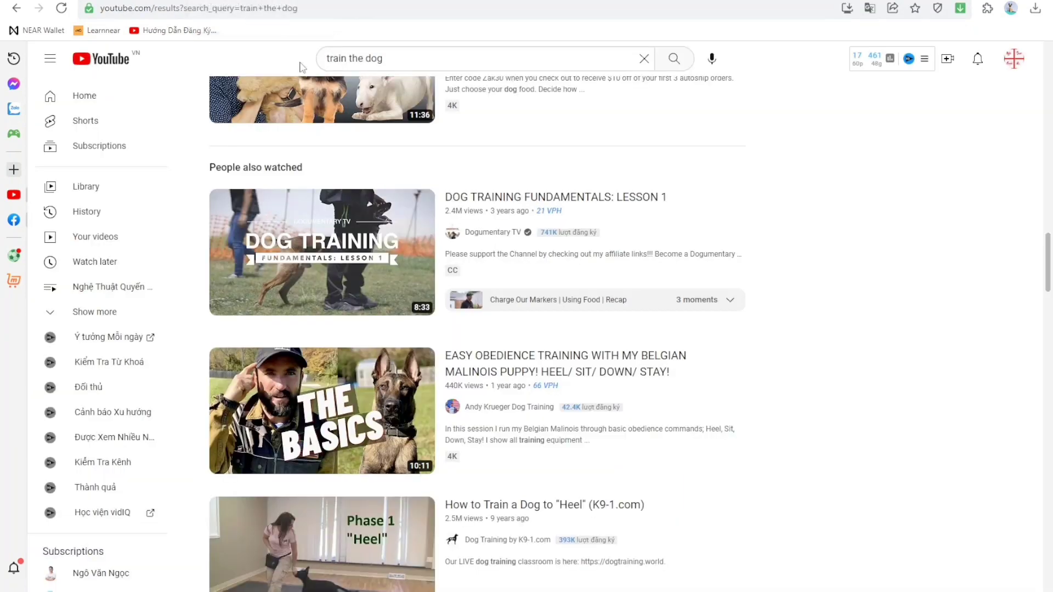
# Step: Search YouTube for "101 things to know about the becgie breed" and preview the American Bully breed profile video
pyautogui.scroll(-3, 370, 242)
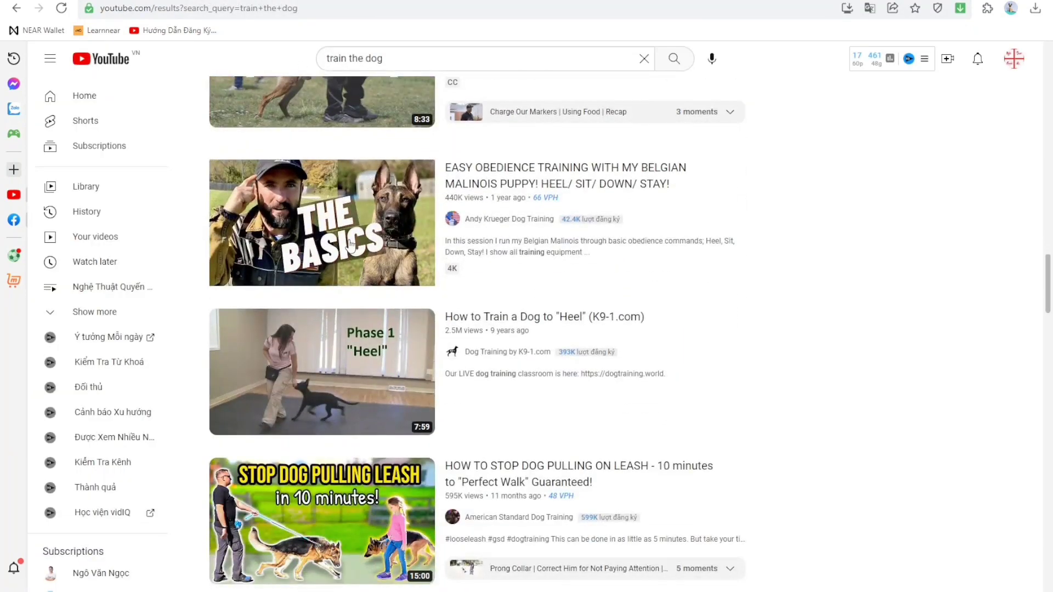
pyautogui.moveTo(351, 246)
pyautogui.click(433, 60)
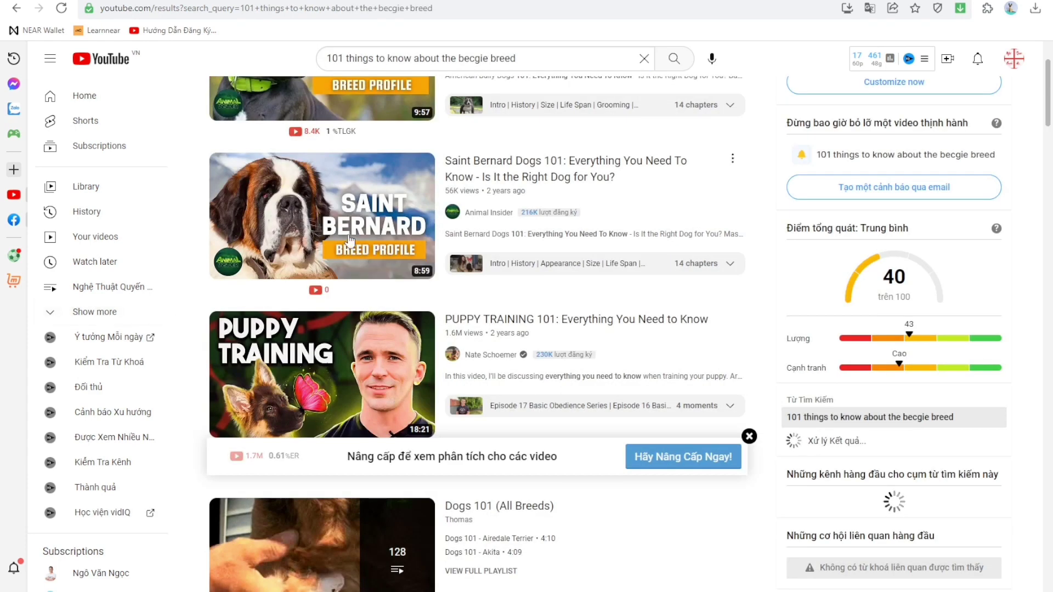
pyautogui.scroll(3, 354, 236)
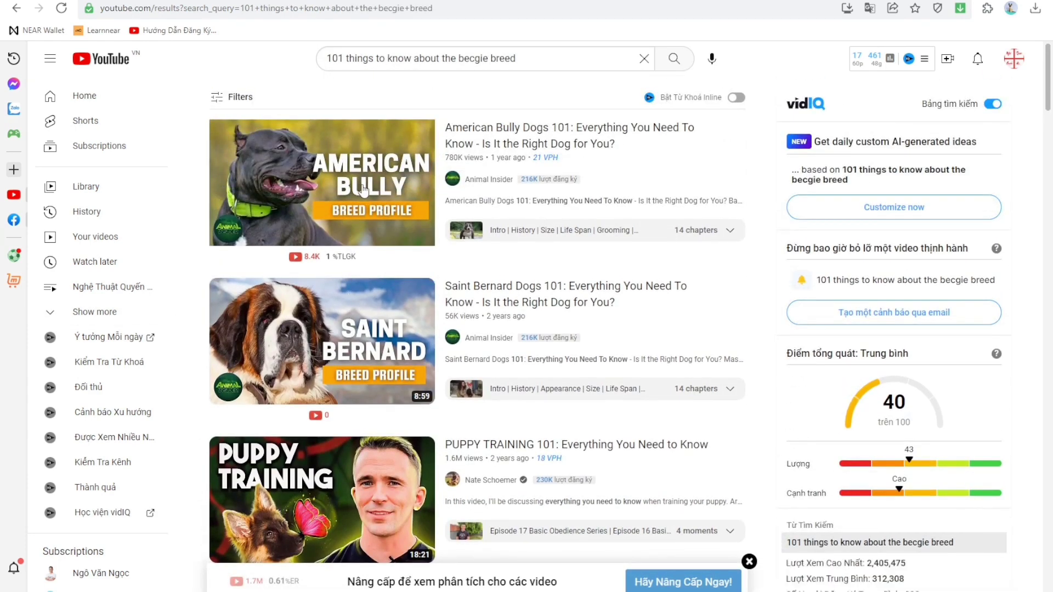
pyautogui.moveTo(354, 185)
pyautogui.moveTo(434, 236)
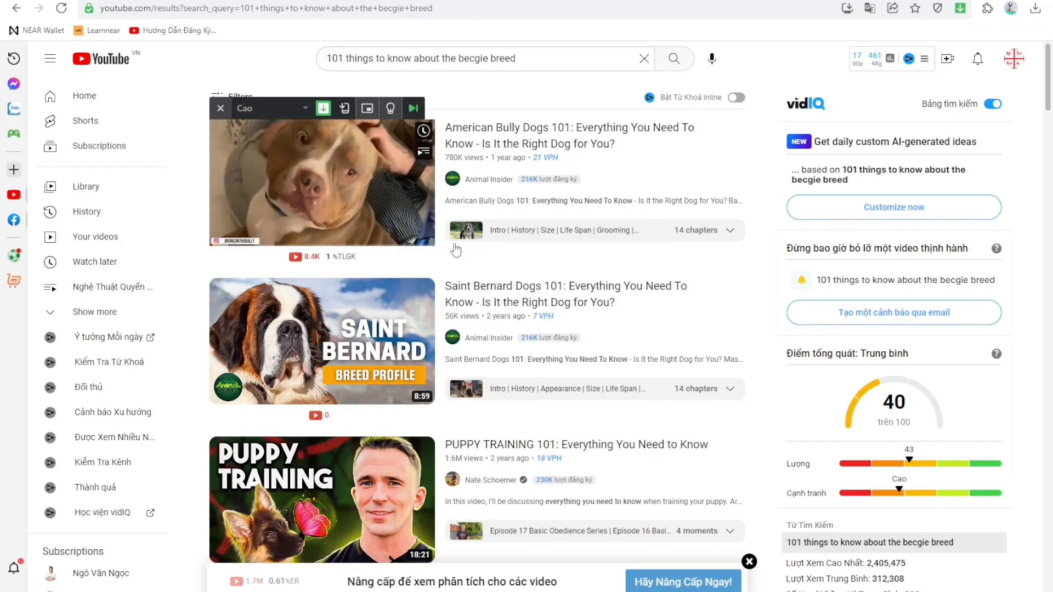
# Step: Switch to the Google Docs prompt document and highlight the "Q&A what, why, how, who, where, when" heading
pyautogui.hotkey('ctrl', 'Tab')
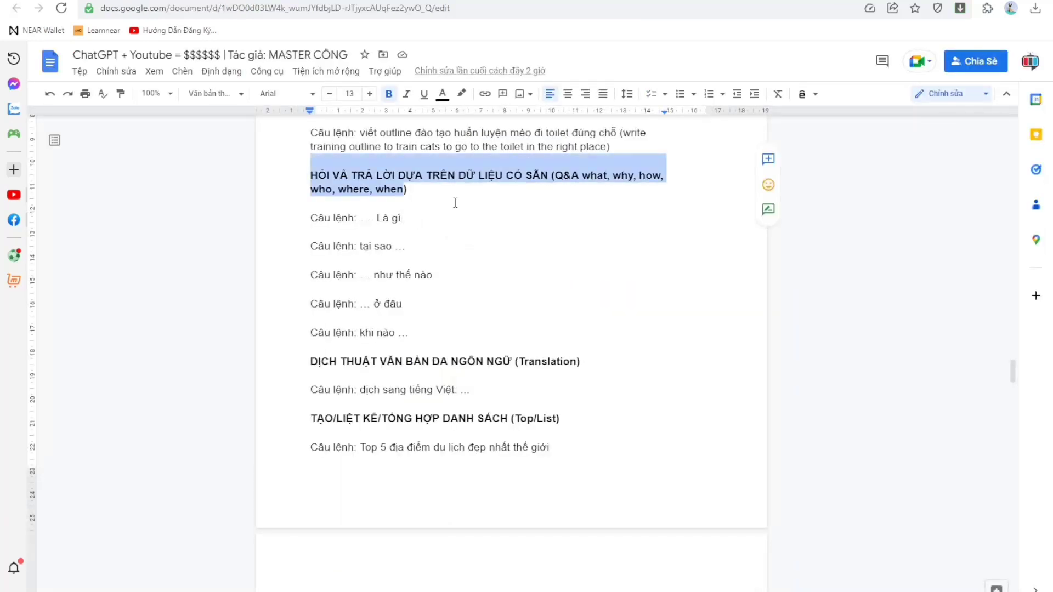
pyautogui.click(438, 211)
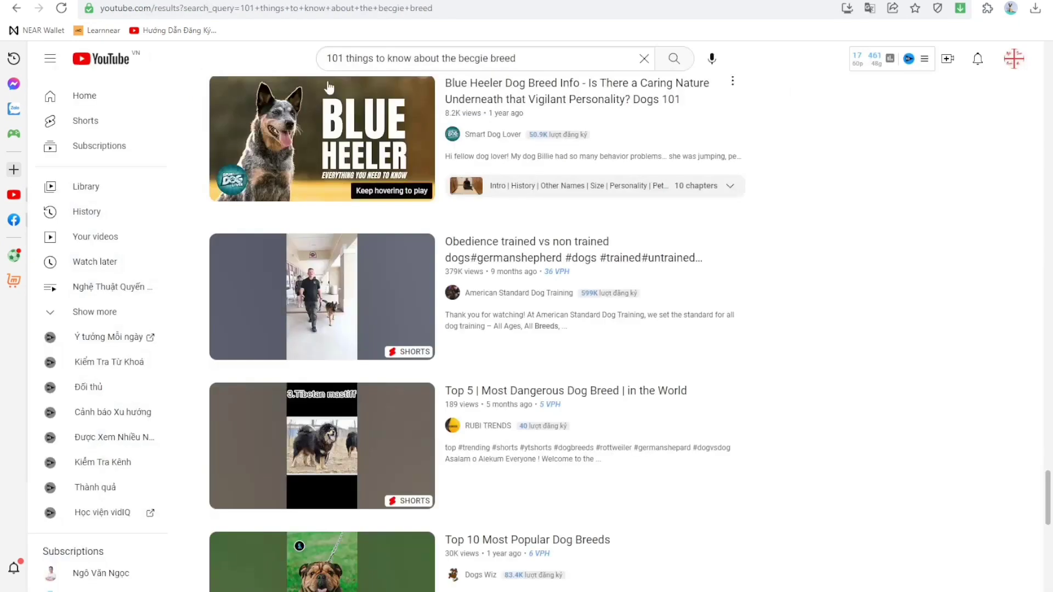
# Step: Search YouTube for "10 mysterious things about the universe" and preview several space-mystery videos in the results
pyautogui.click(640, 58)
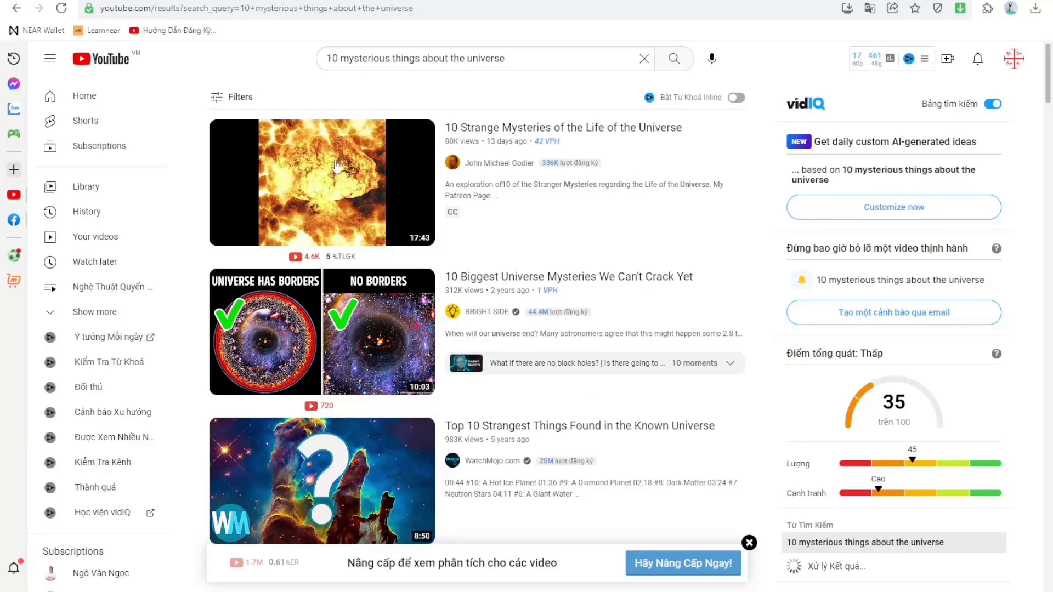
pyautogui.scroll(-2, 339, 169)
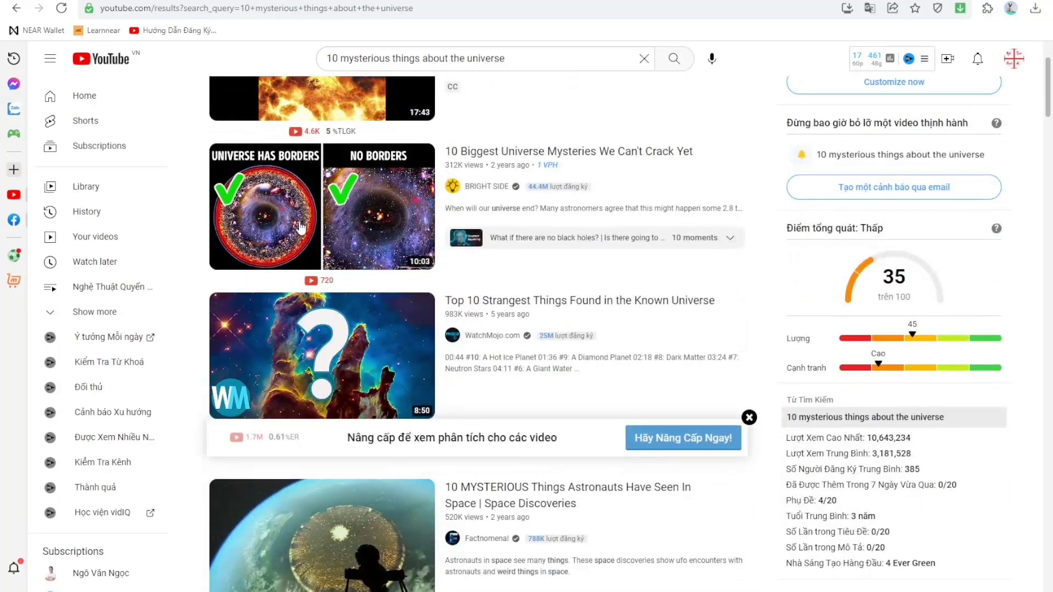
pyautogui.scroll(-2, 296, 223)
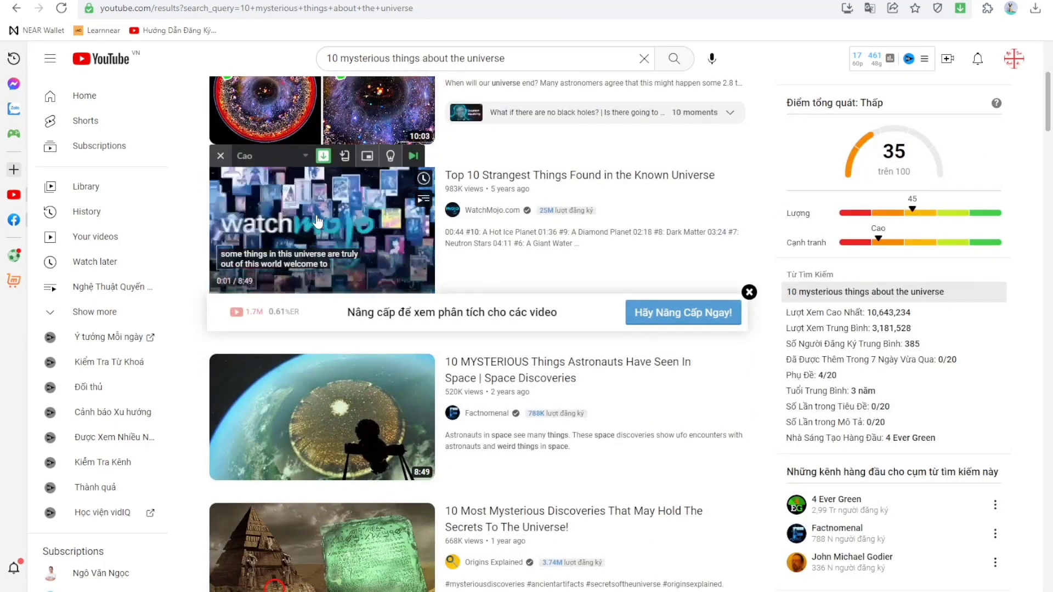
pyautogui.scroll(-3, 317, 219)
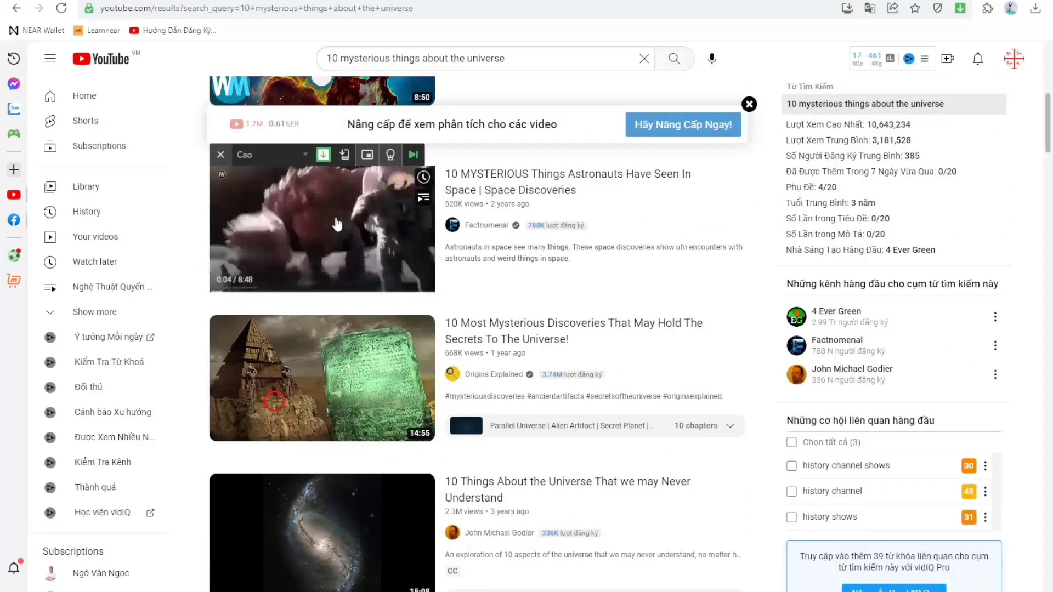
pyautogui.scroll(-3, 340, 269)
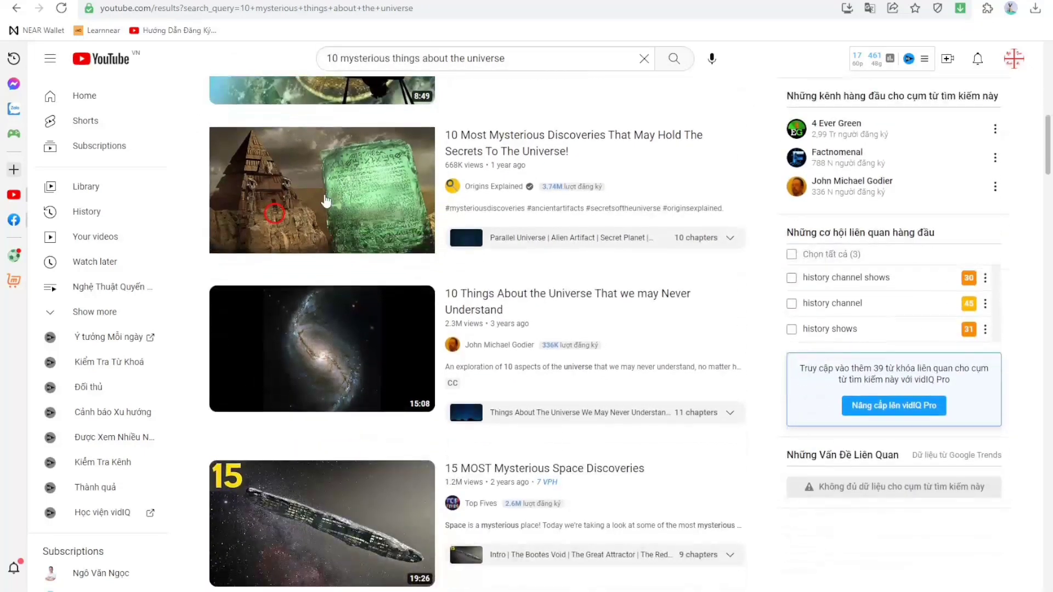
pyautogui.scroll(-13, 326, 202)
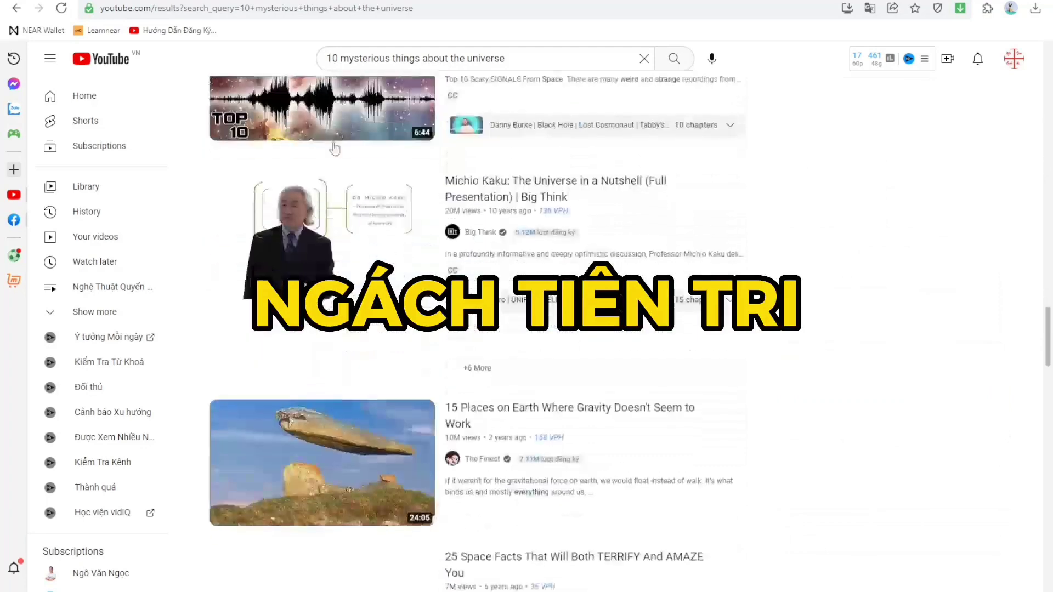
pyautogui.click(528, 61)
pyautogui.hotkey('ctrl', 'a')
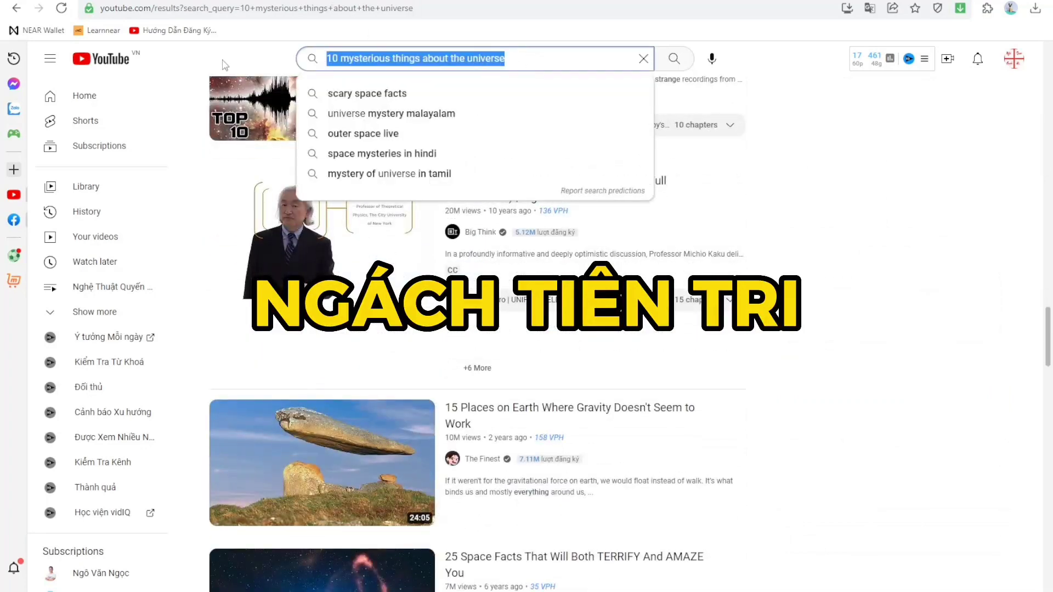
pyautogui.hotkey('ctrl', 'Tab')
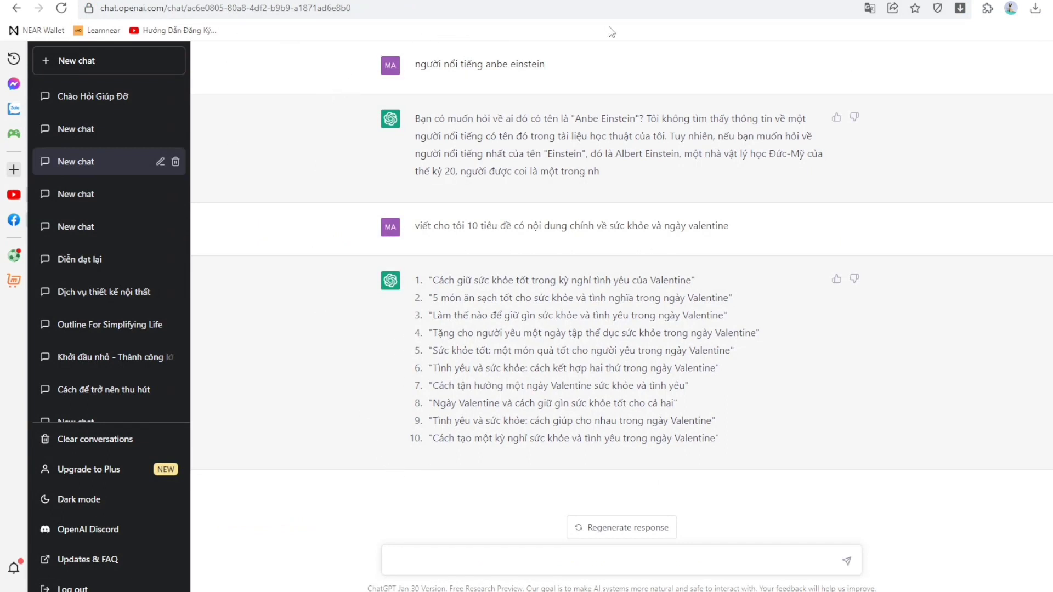
pyautogui.hotkey('ctrl', 'shift', 'Tab')
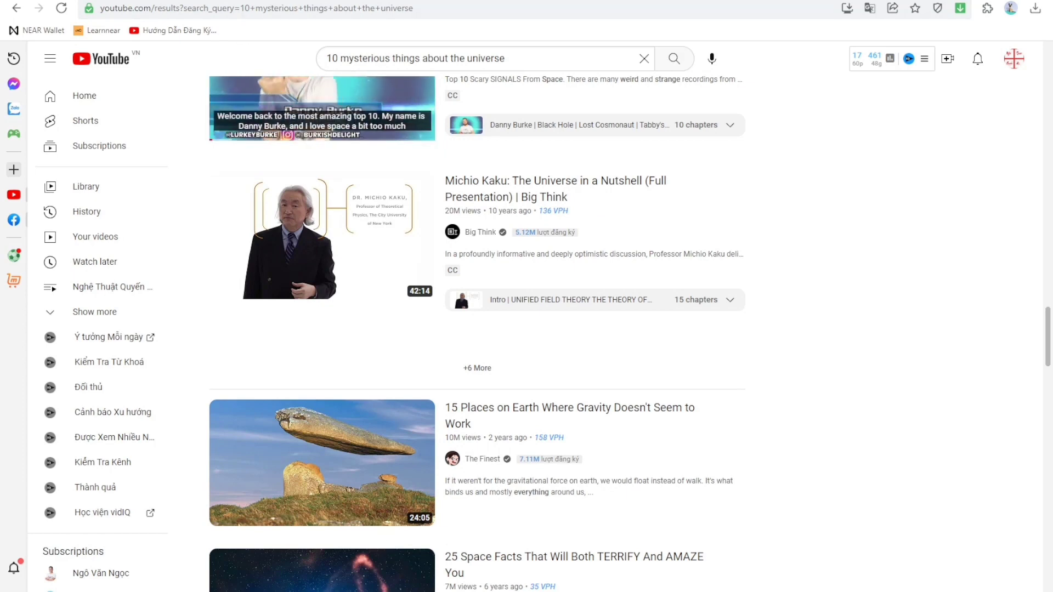
pyautogui.click(321, 1)
pyautogui.hotkey('ctrl', 'Tab')
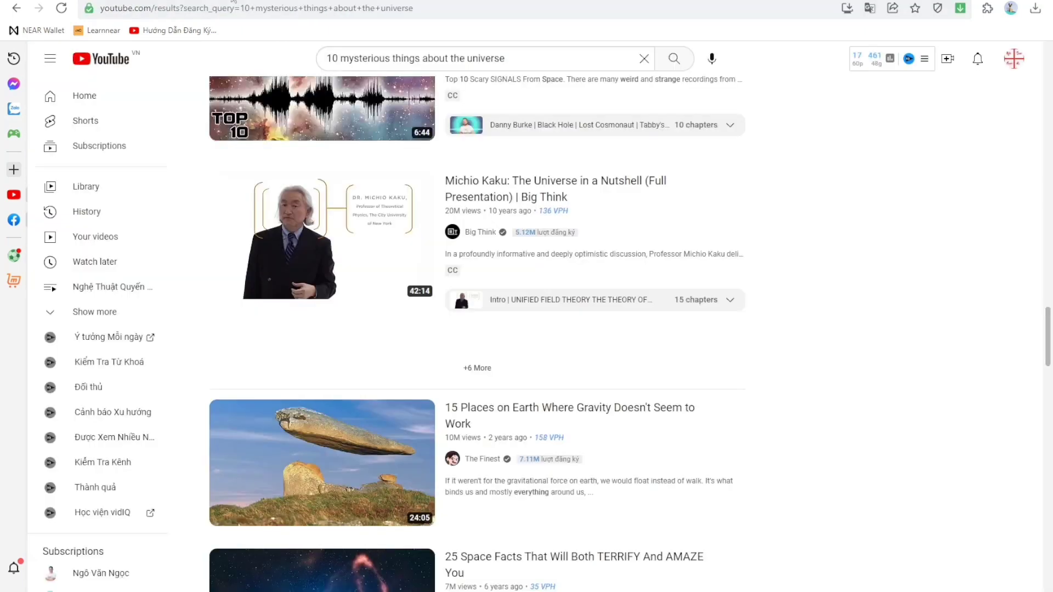
# Step: Examine more results for "10 mysterious things about the universe", including the space facts, psychological facts and mystery documentary videos
pyautogui.scroll(3, 388, 233)
pyautogui.scroll(-10, 388, 233)
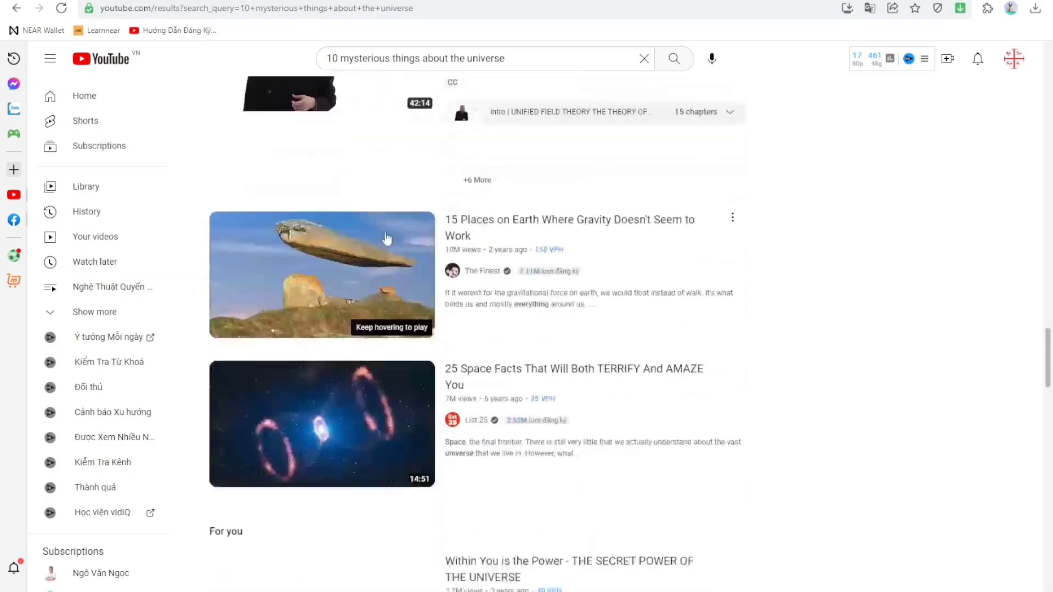
pyautogui.scroll(-1, 382, 237)
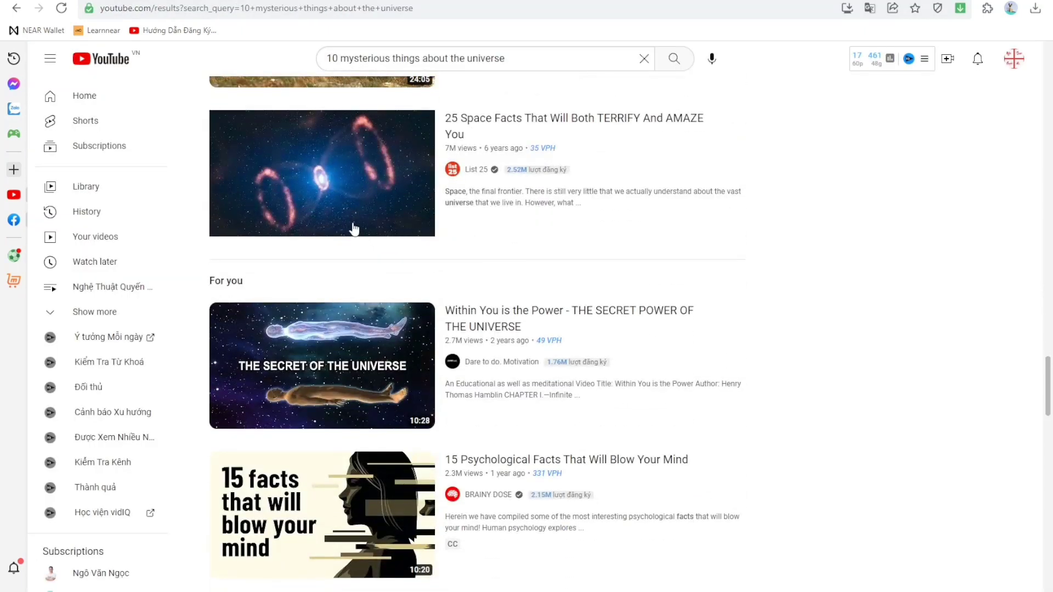
pyautogui.moveTo(350, 220)
pyautogui.scroll(-2, 425, 258)
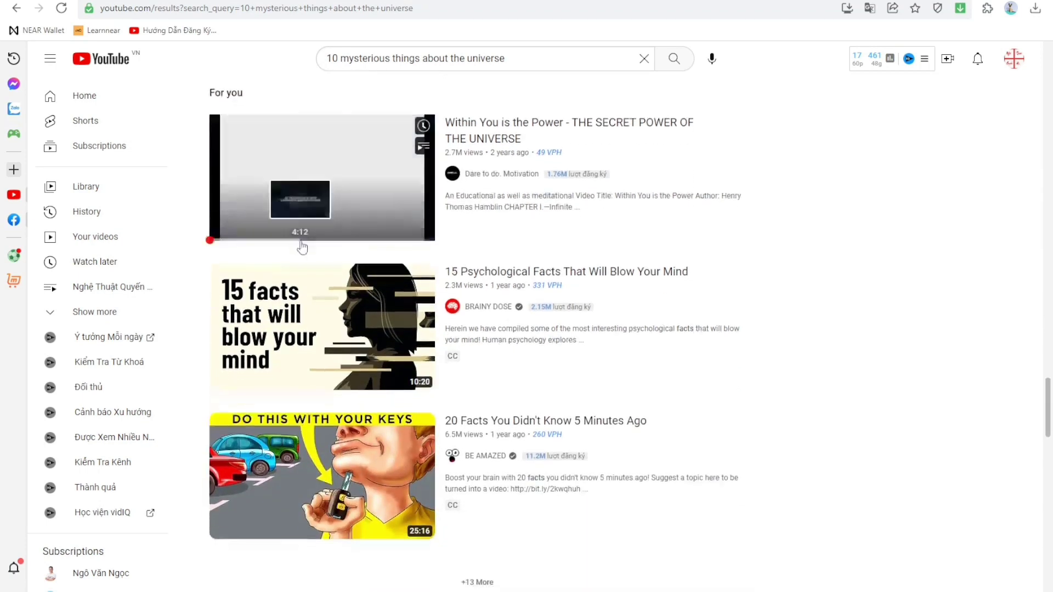
pyautogui.scroll(-2, 303, 277)
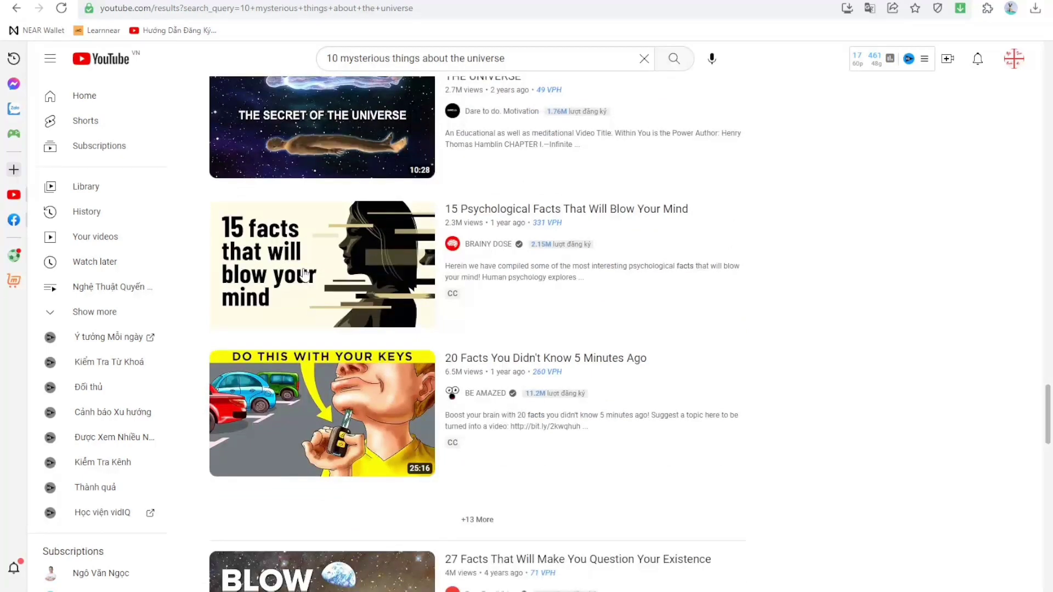
pyautogui.scroll(-6, 301, 271)
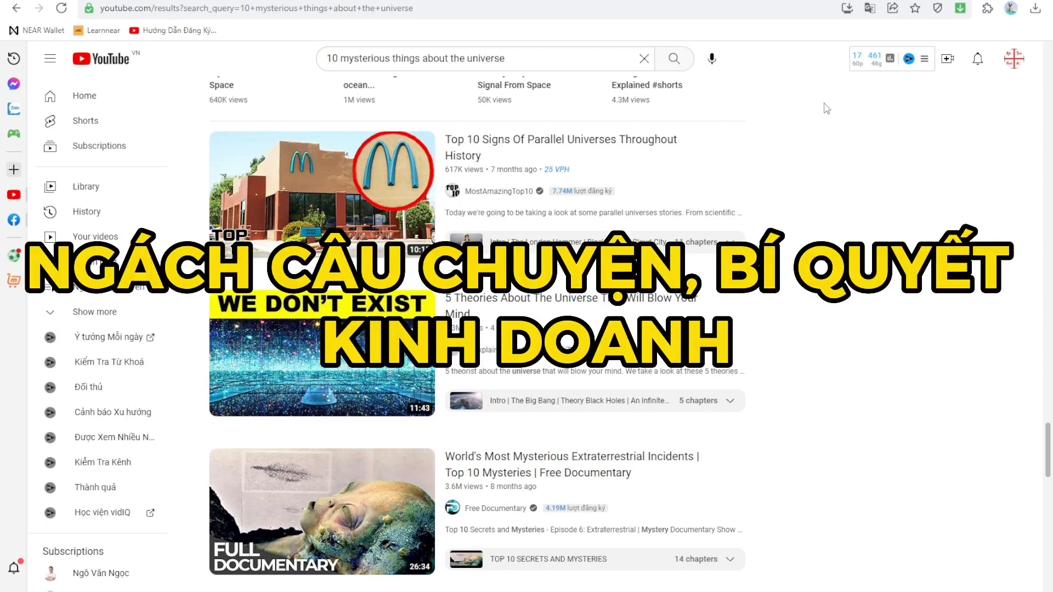
pyautogui.scroll(-4, 922, 165)
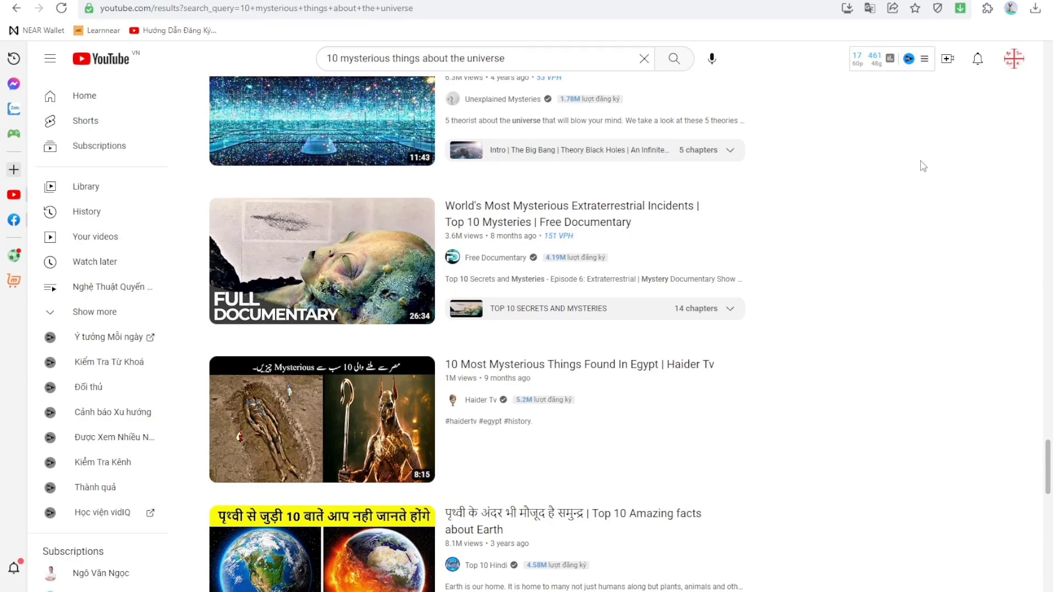
# Step: Search YouTube for "successful business strategy of jim rohn", browse the business and motivation videos in the results, and close the results page
pyautogui.scroll(-5, 823, 181)
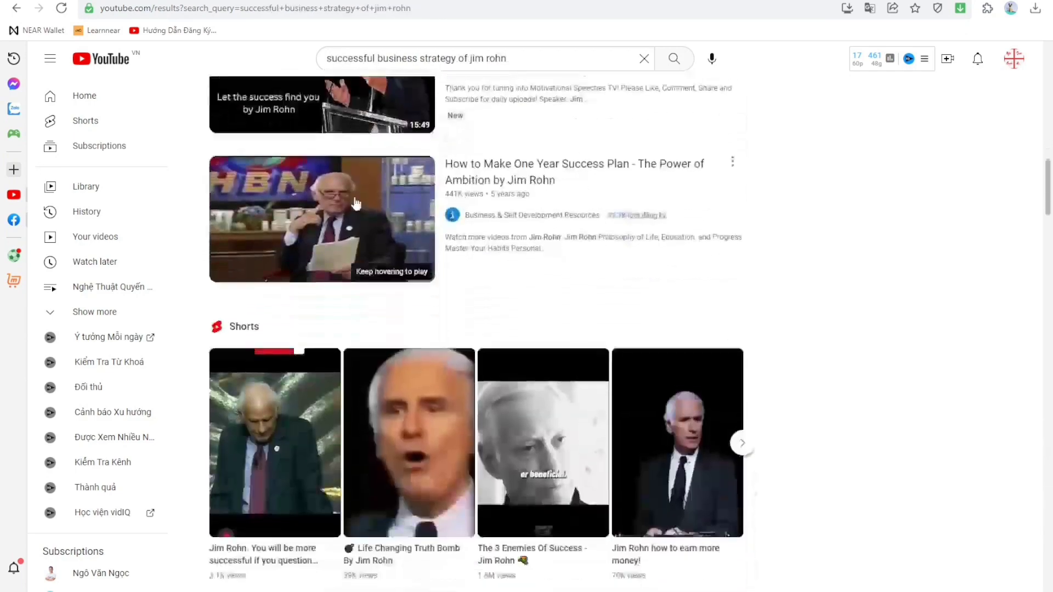
pyautogui.scroll(-2, 356, 202)
pyautogui.scroll(-7, 356, 202)
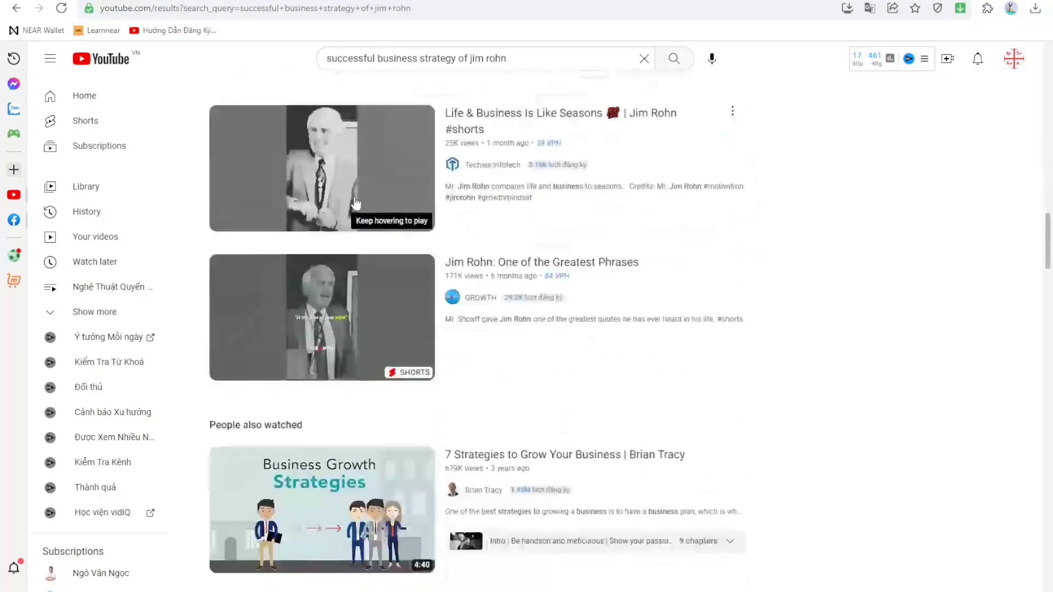
pyautogui.scroll(-5, 356, 202)
pyautogui.scroll(-5, 359, 242)
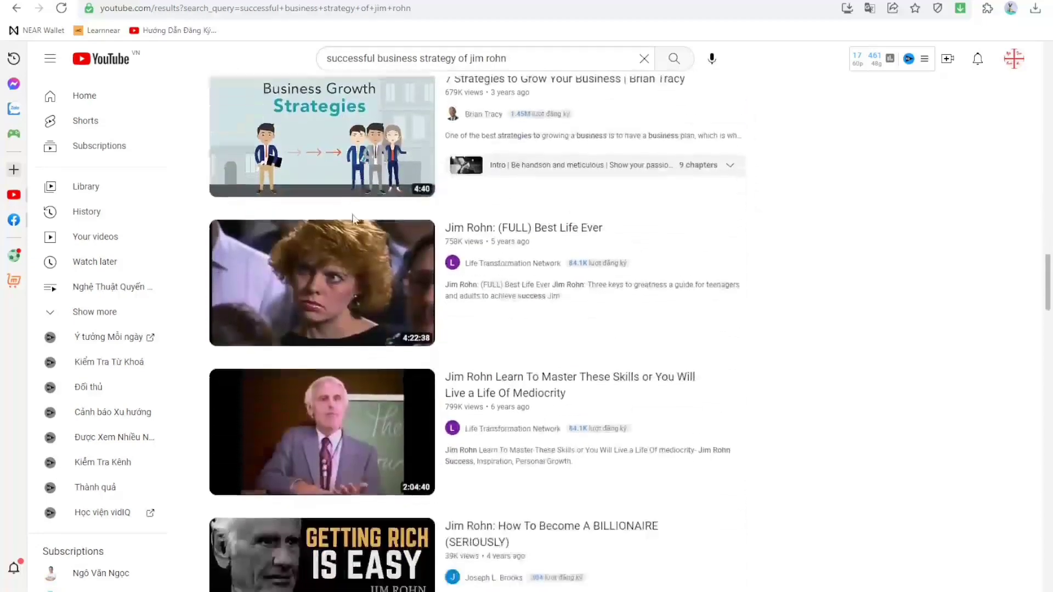
pyautogui.scroll(-6, 359, 242)
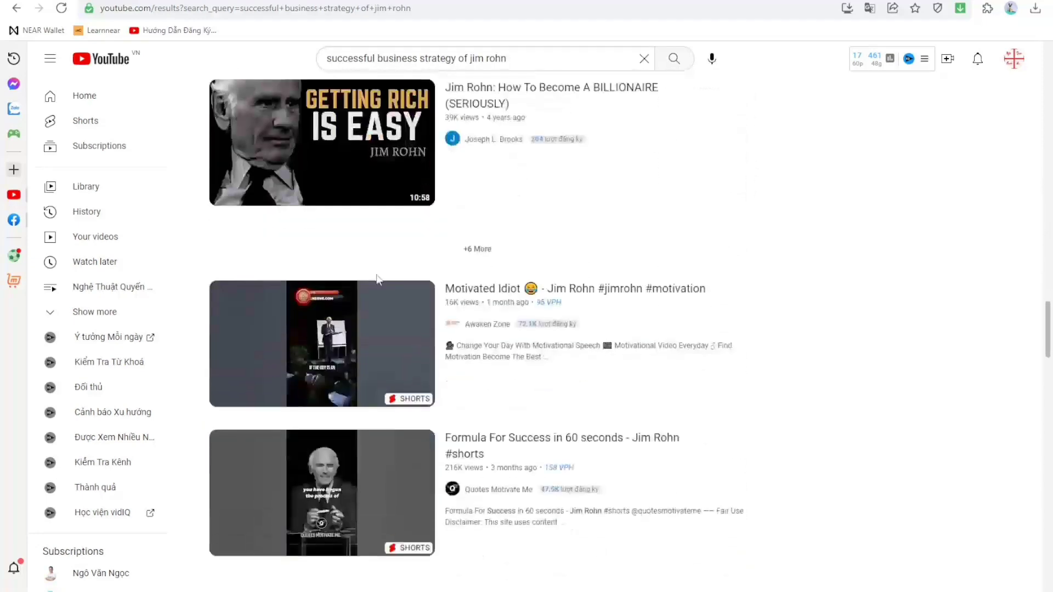
pyautogui.scroll(-4, 384, 279)
pyautogui.hotkey('ctrl', 'w')
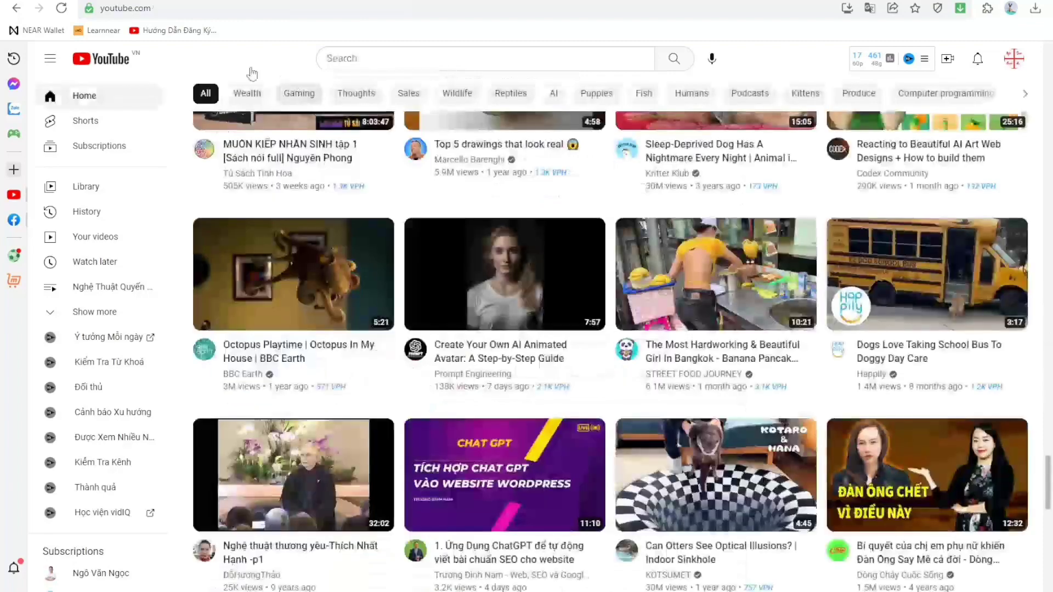
# Step: Switch to the Google Docs prompt document and review the script-style prompts through section 5, "Soạn thảo văn bản tùy chỉnh"
pyautogui.hotkey('ctrl', 'Tab')
pyautogui.scroll(-12, 324, 255)
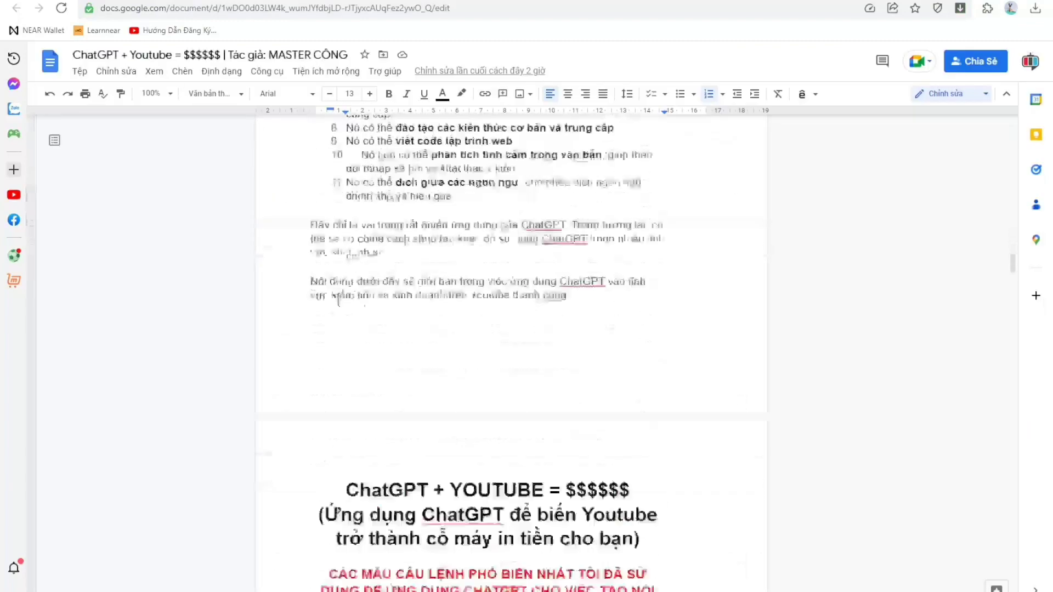
pyautogui.scroll(-10, 308, 283)
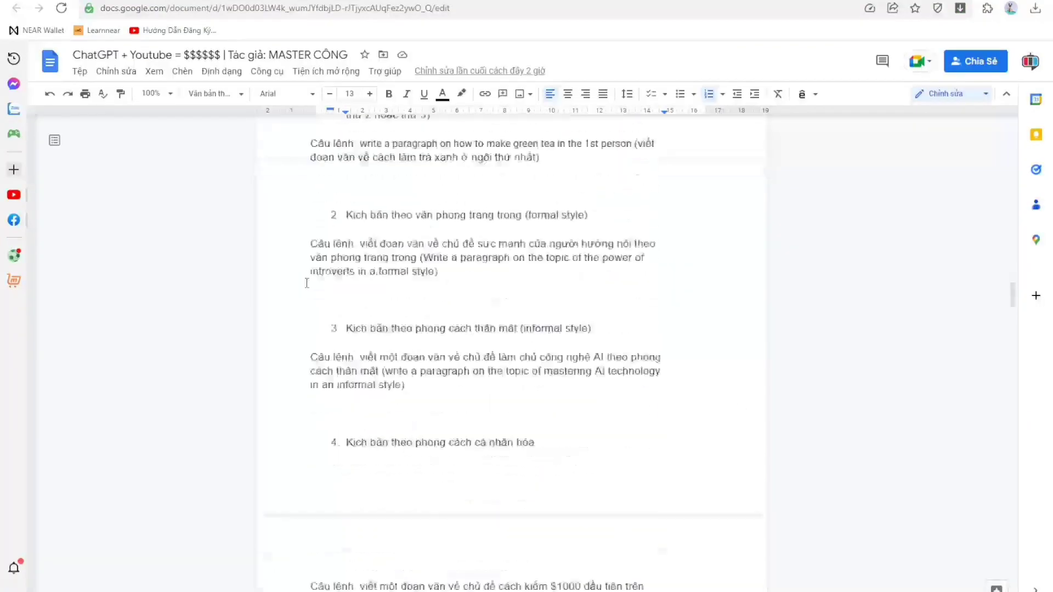
pyautogui.scroll(-5, 306, 283)
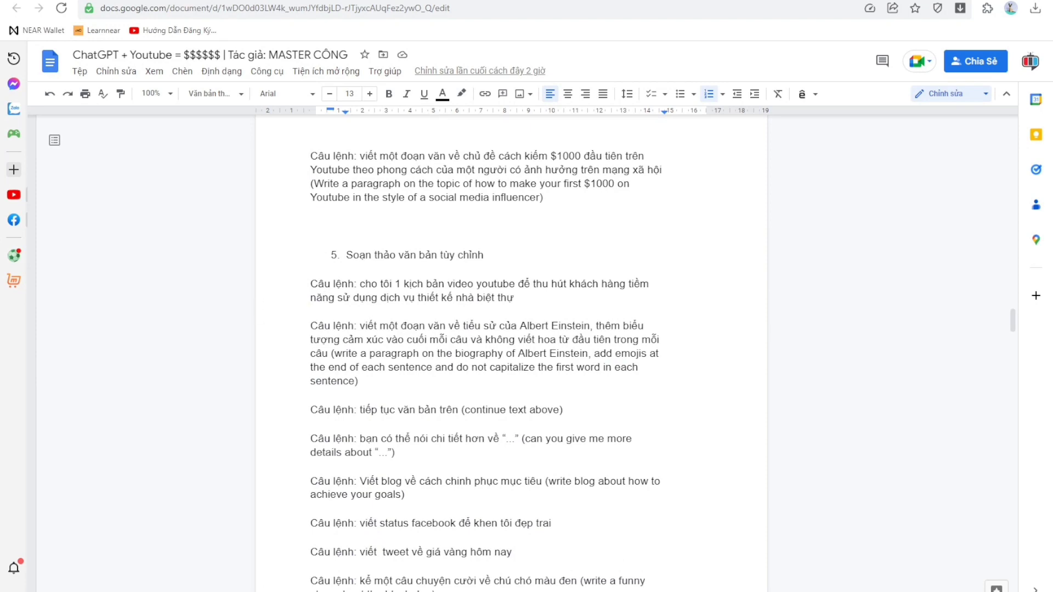
# Step: Return to the YouTube home feed and browse the recommended videos for more niche examples such as ChatGPT, health and animals
pyautogui.hotkey('ctrl', 'Tab')
pyautogui.hotkey('ctrl', 'Tab')
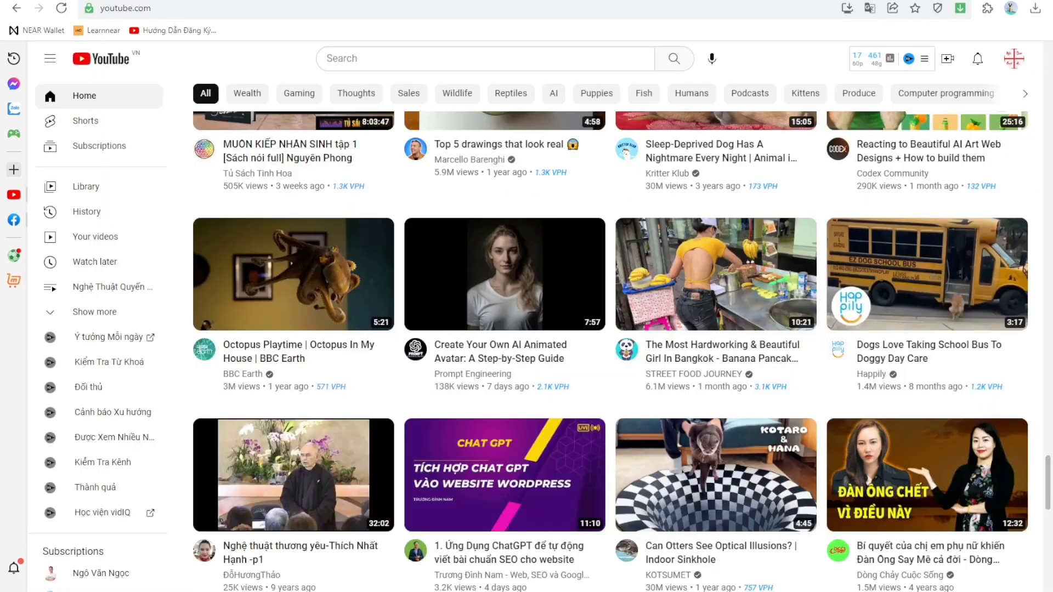
pyautogui.scroll(-8, 321, 235)
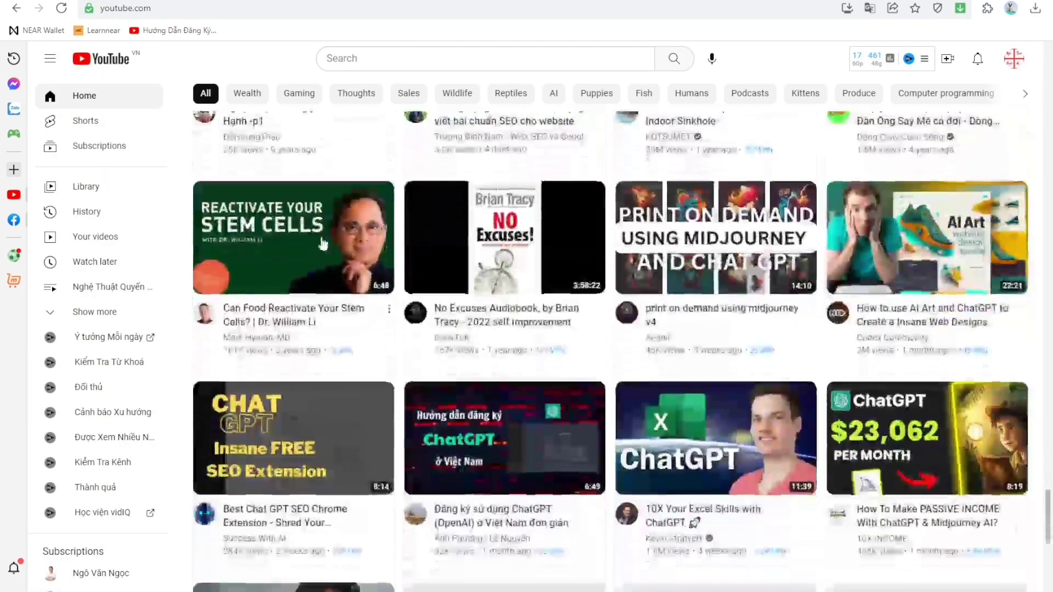
pyautogui.scroll(-1, 323, 243)
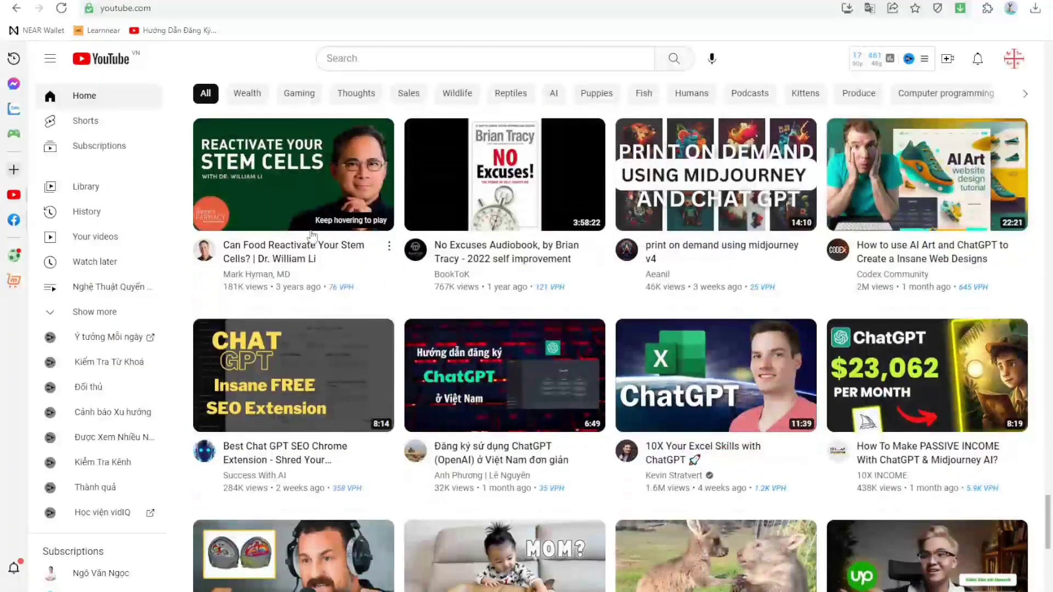
pyautogui.scroll(-1, 311, 236)
pyautogui.scroll(-3, 310, 244)
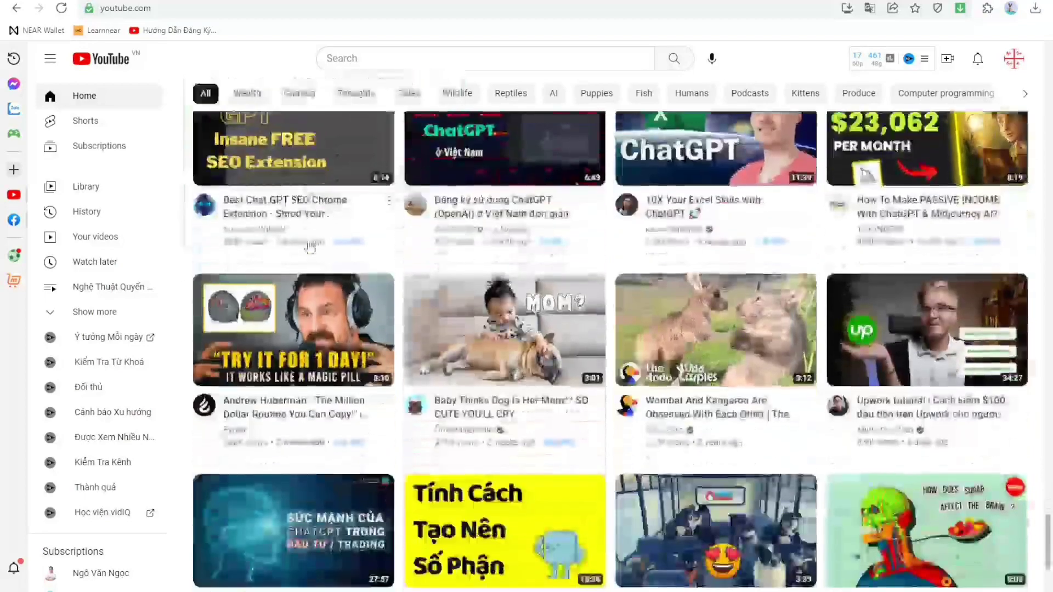